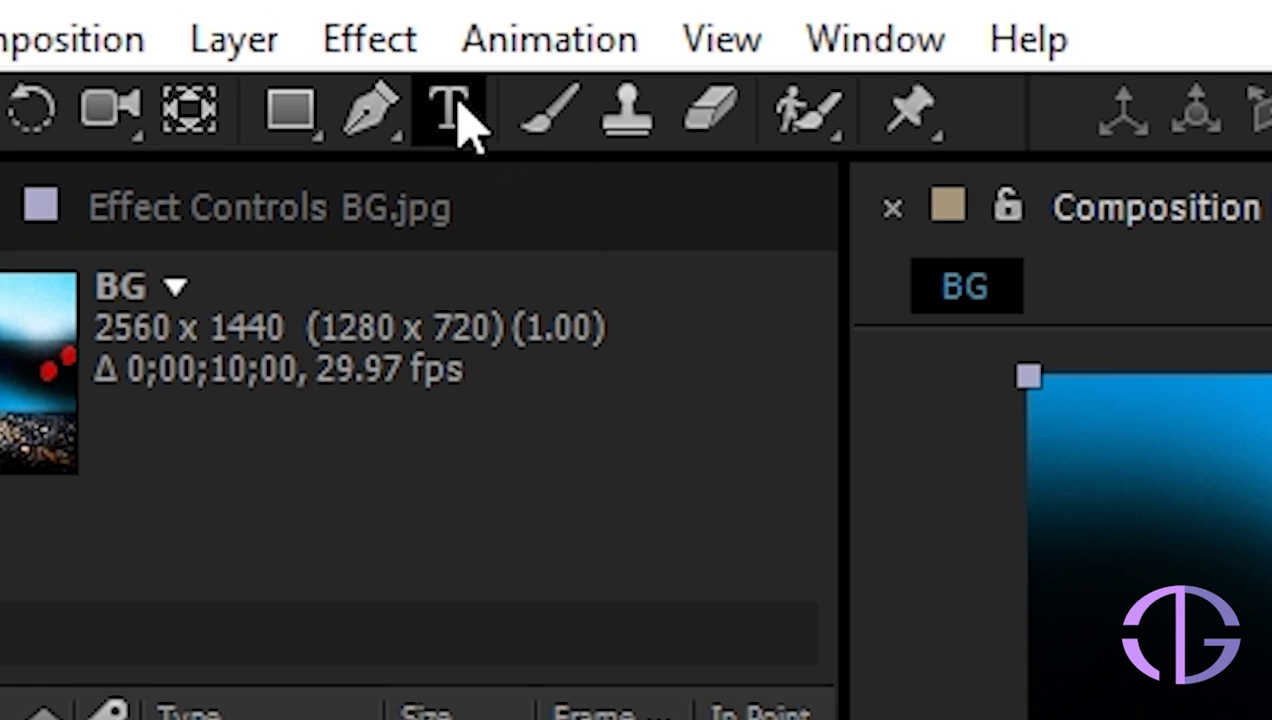
Add a text layer reading "SWIMMING POOL" over the upper edge of the wooden floor in the BG composition
{"action": "left_click", "coordinate": [227, 60]}
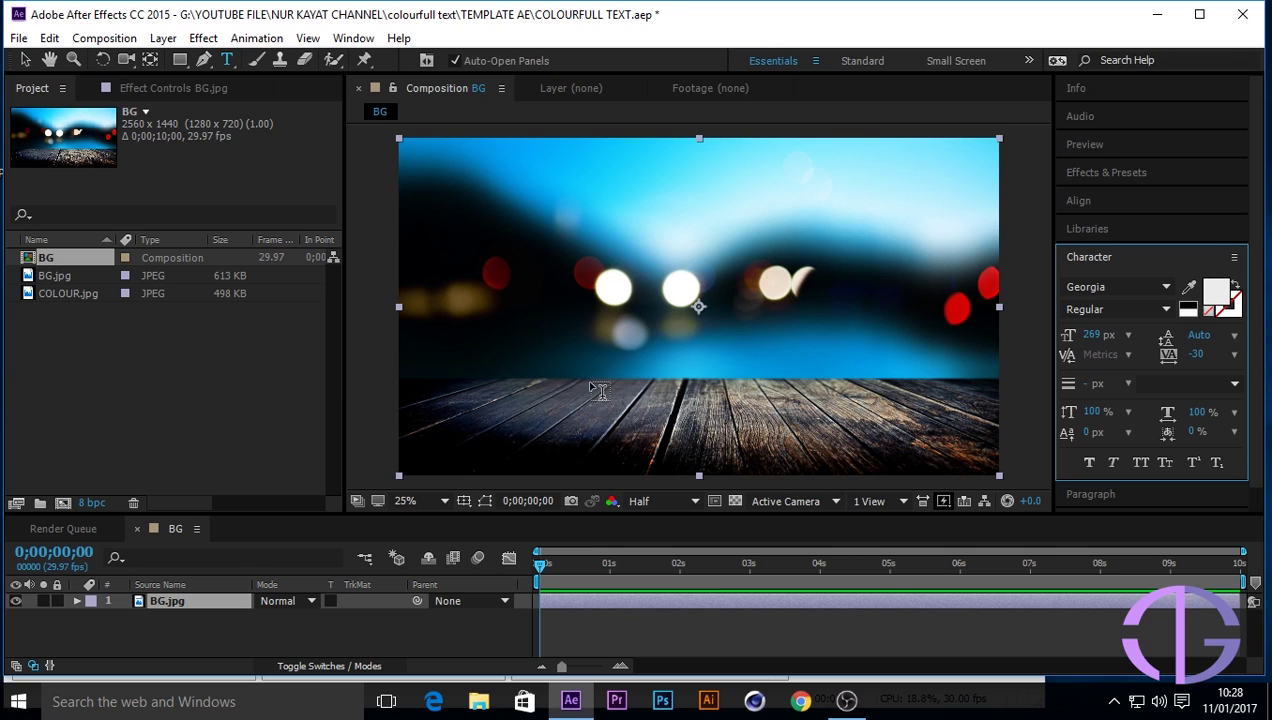
{"action": "left_click", "coordinate": [591, 390]}
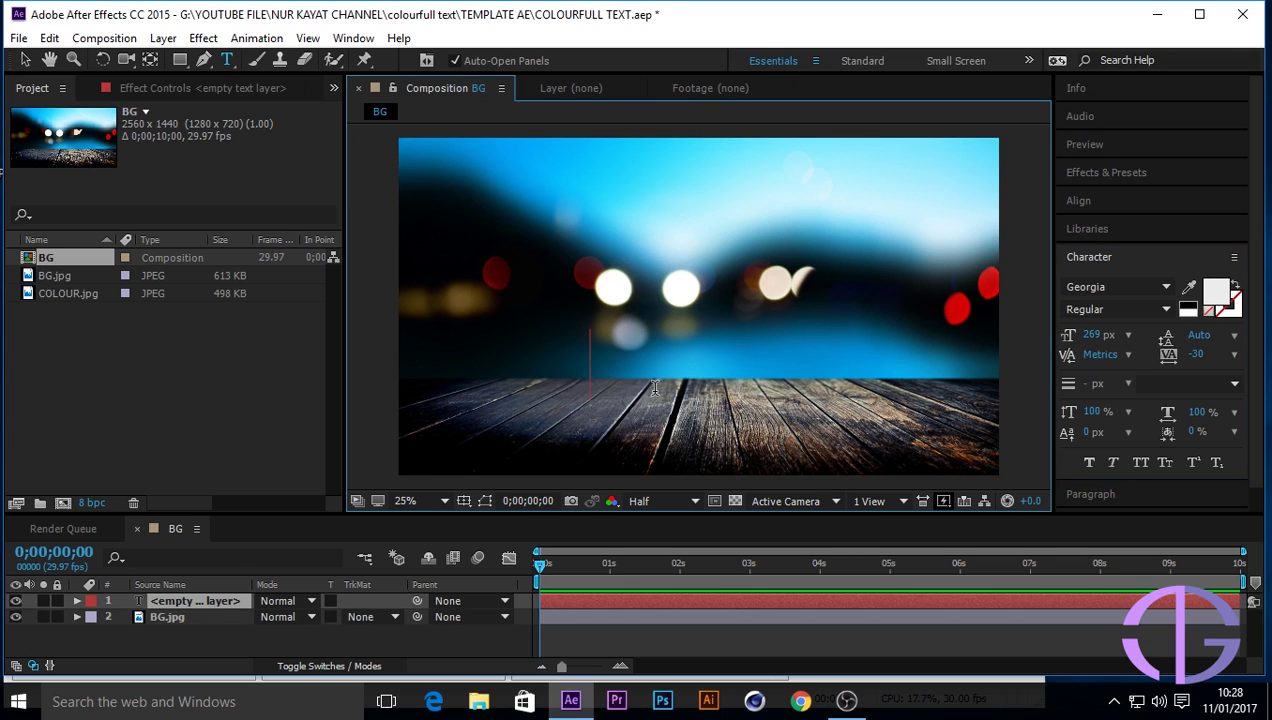
{"action": "type", "text": "SW"}
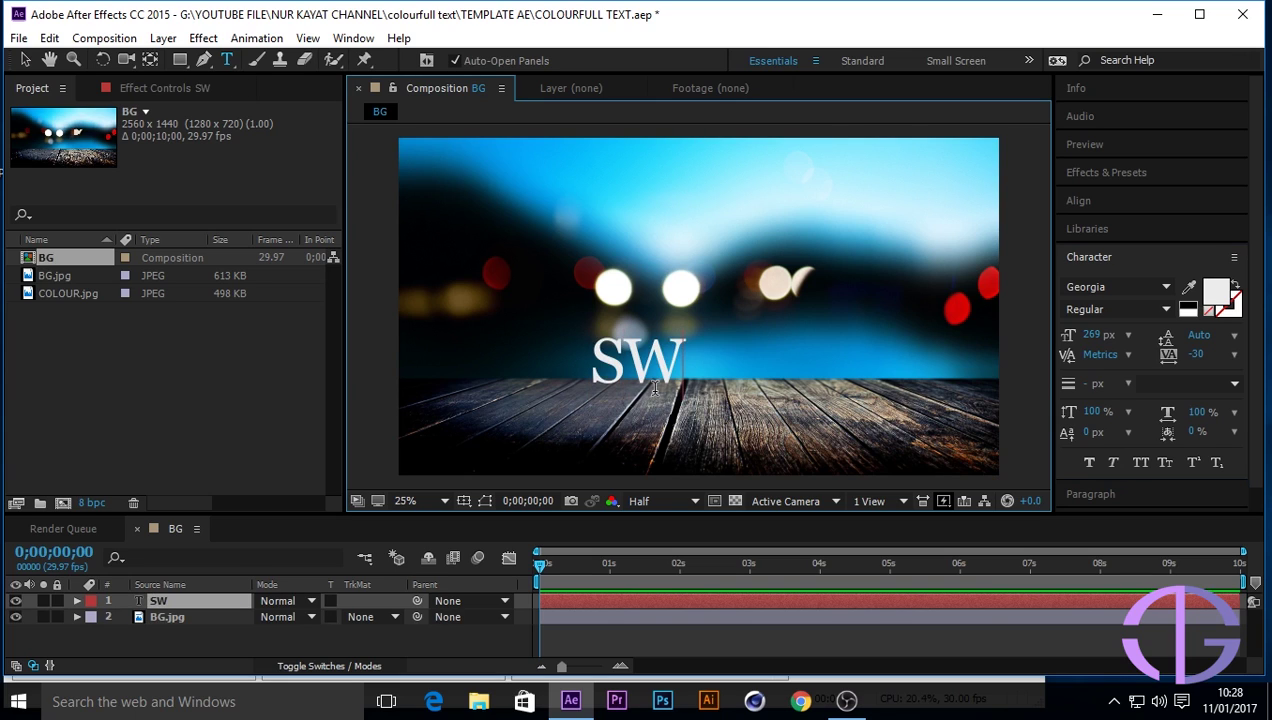
{"action": "type", "text": "IM"}
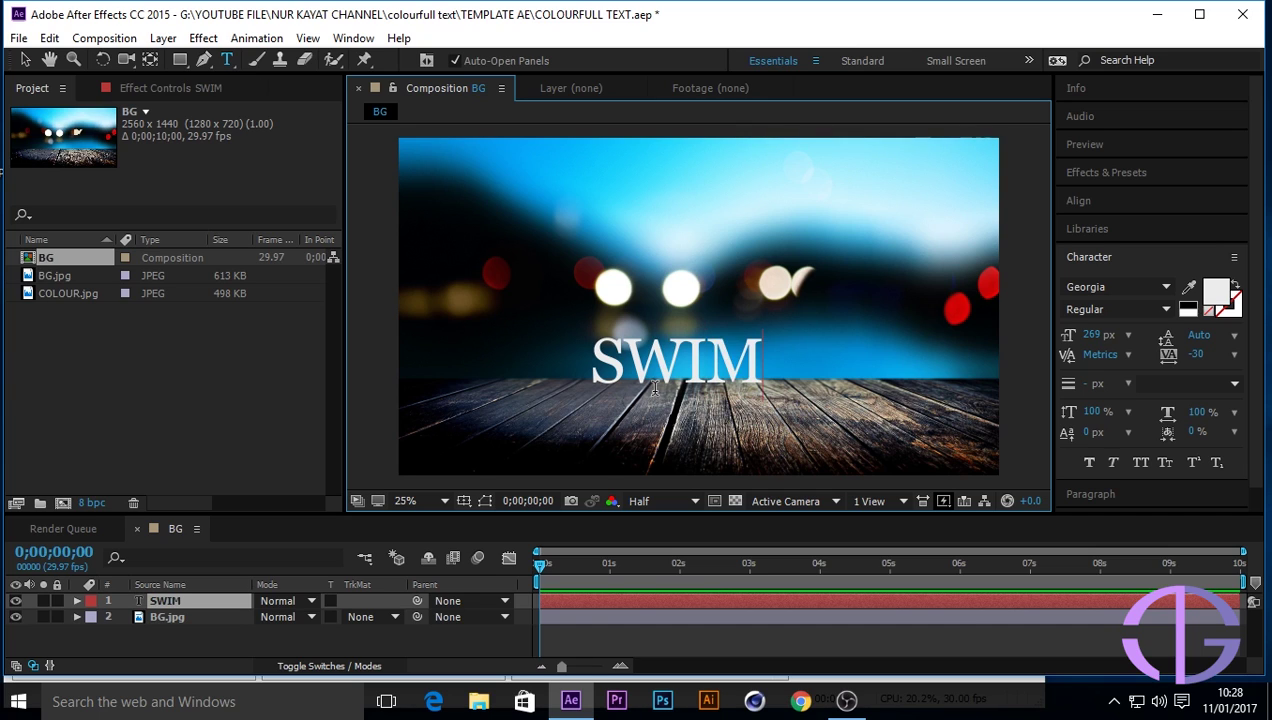
{"action": "type", "text": "MI"}
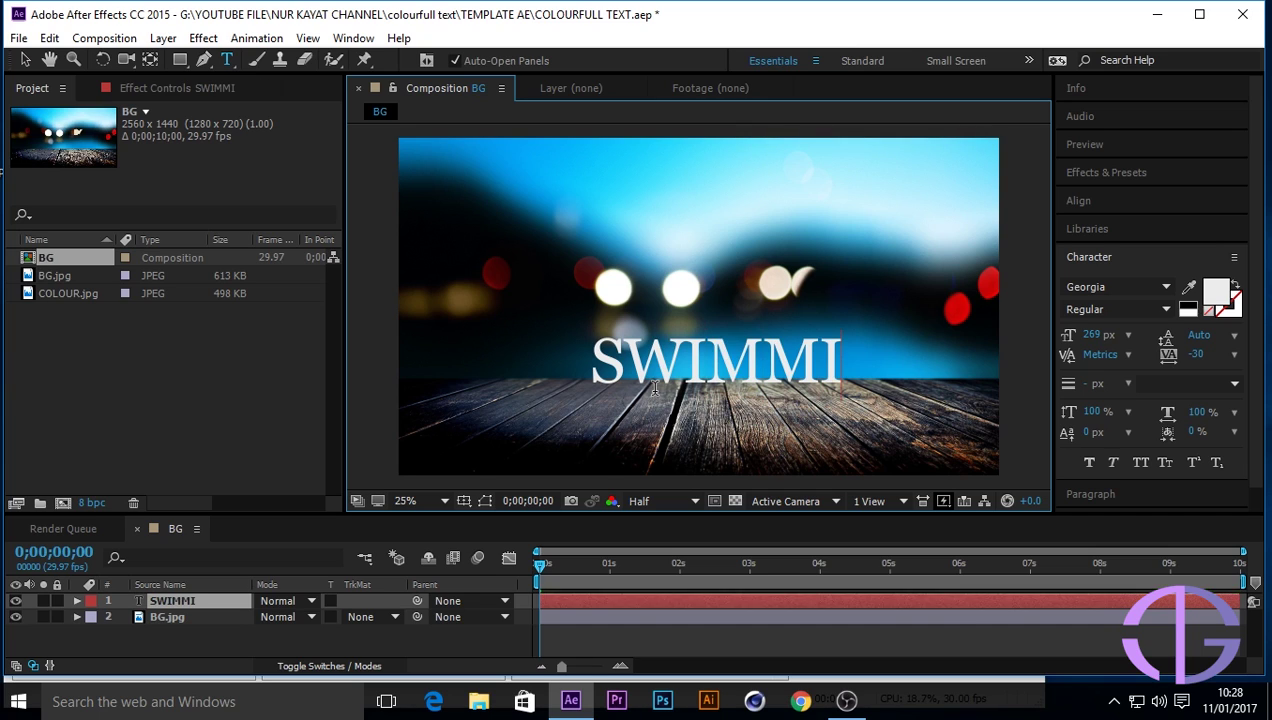
{"action": "type", "text": "NG POOL"}
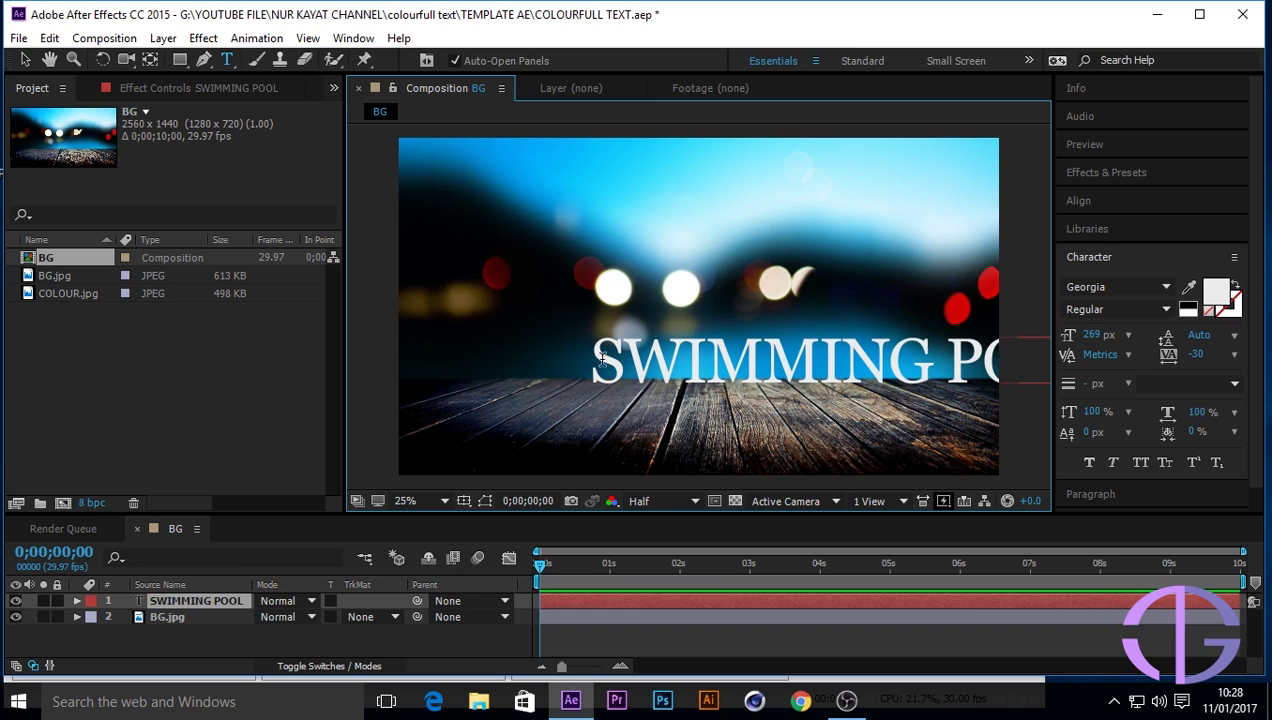
Change the font of the whole SWIMMING POOL text to PCap Terminal
{"action": "left_click_drag", "start_coordinate": [590, 355], "coordinate": [1152, 368]}
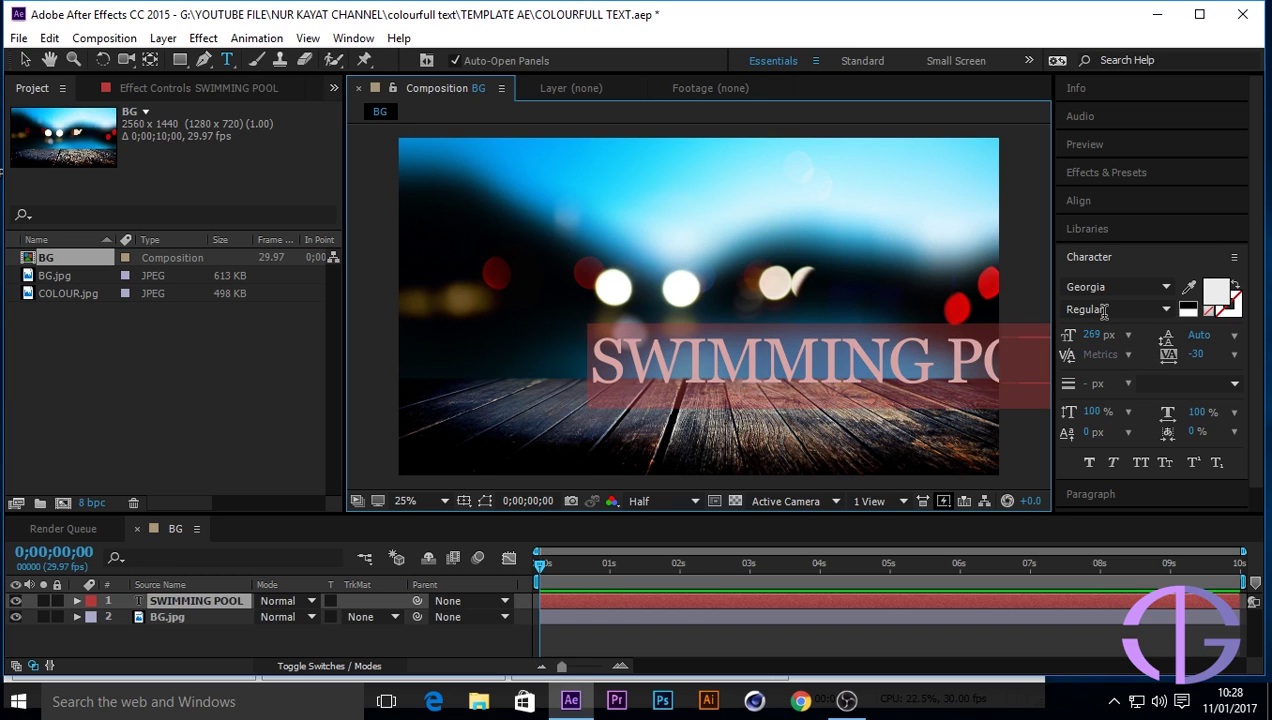
{"action": "left_click", "coordinate": [1126, 287]}
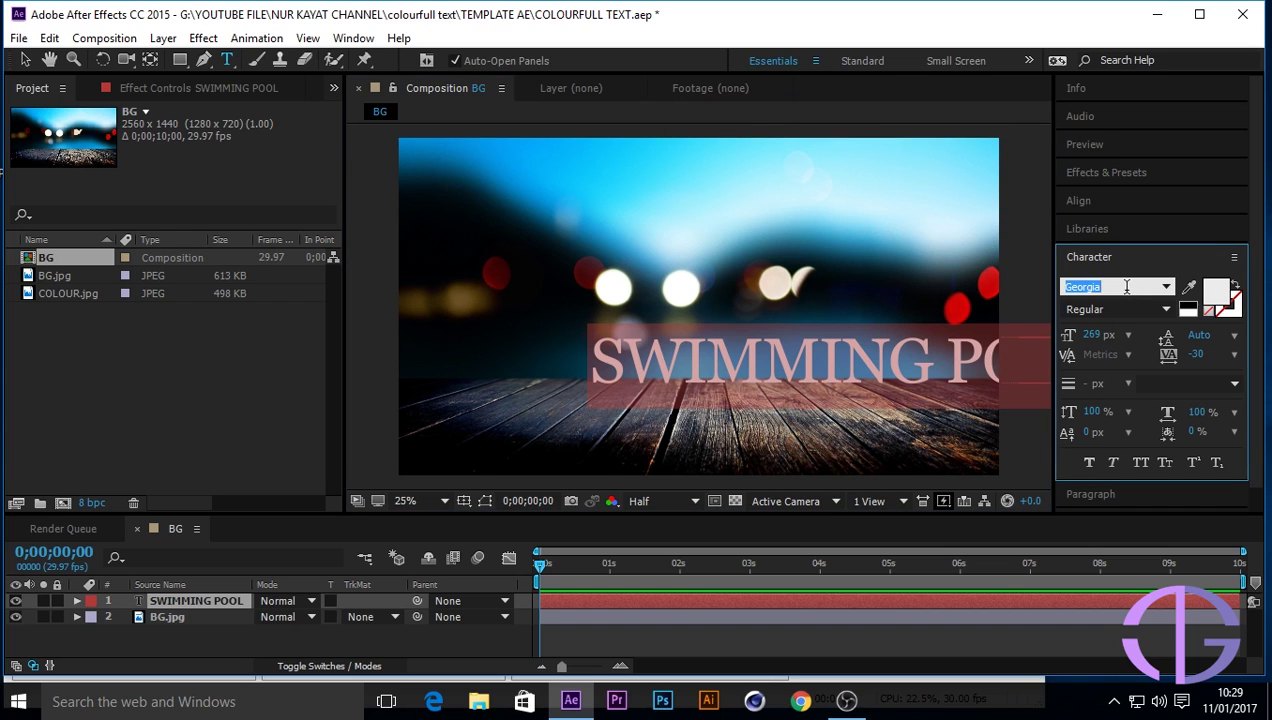
{"action": "type", "text": "P"}
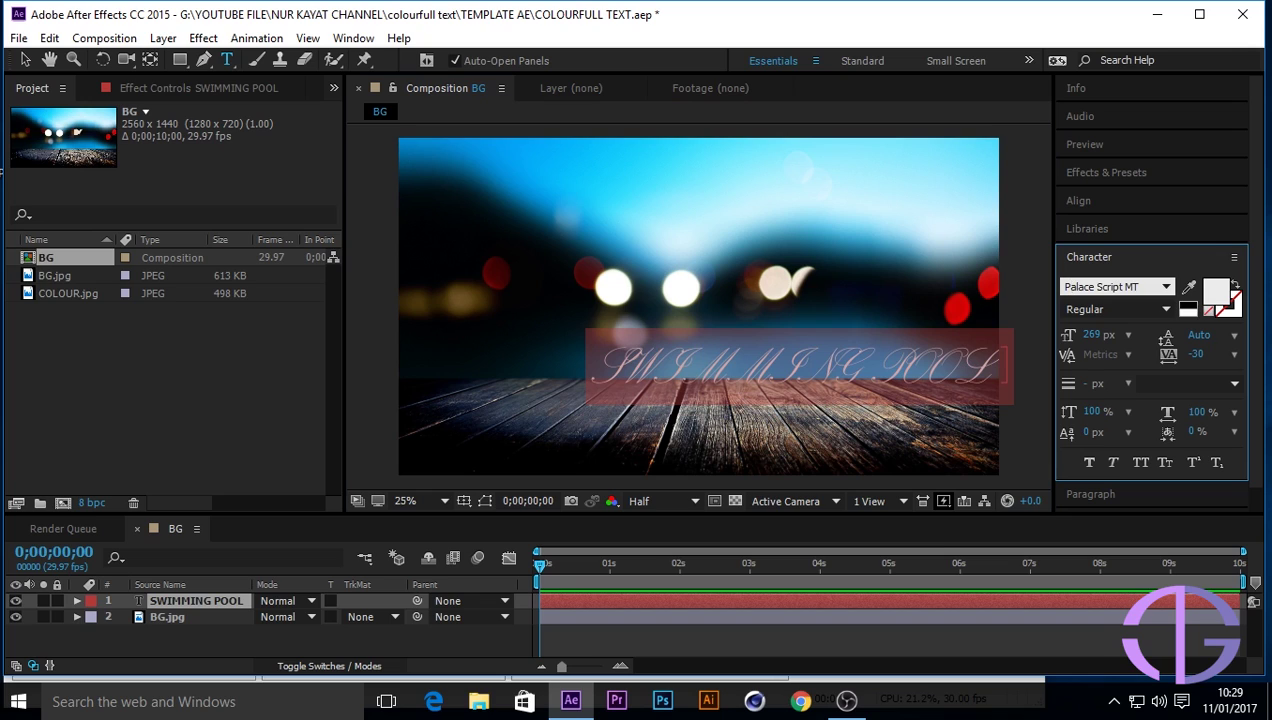
{"action": "type", "text": "i"}
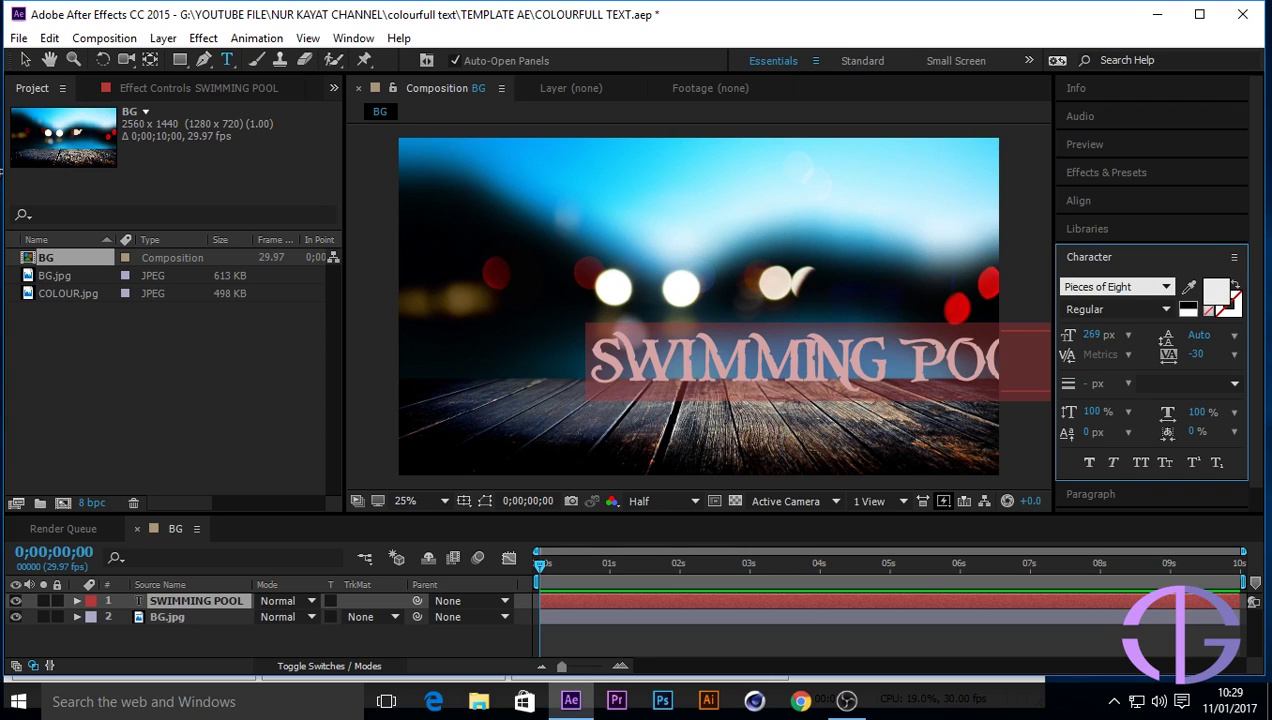
{"action": "key", "text": "BackSpace"}
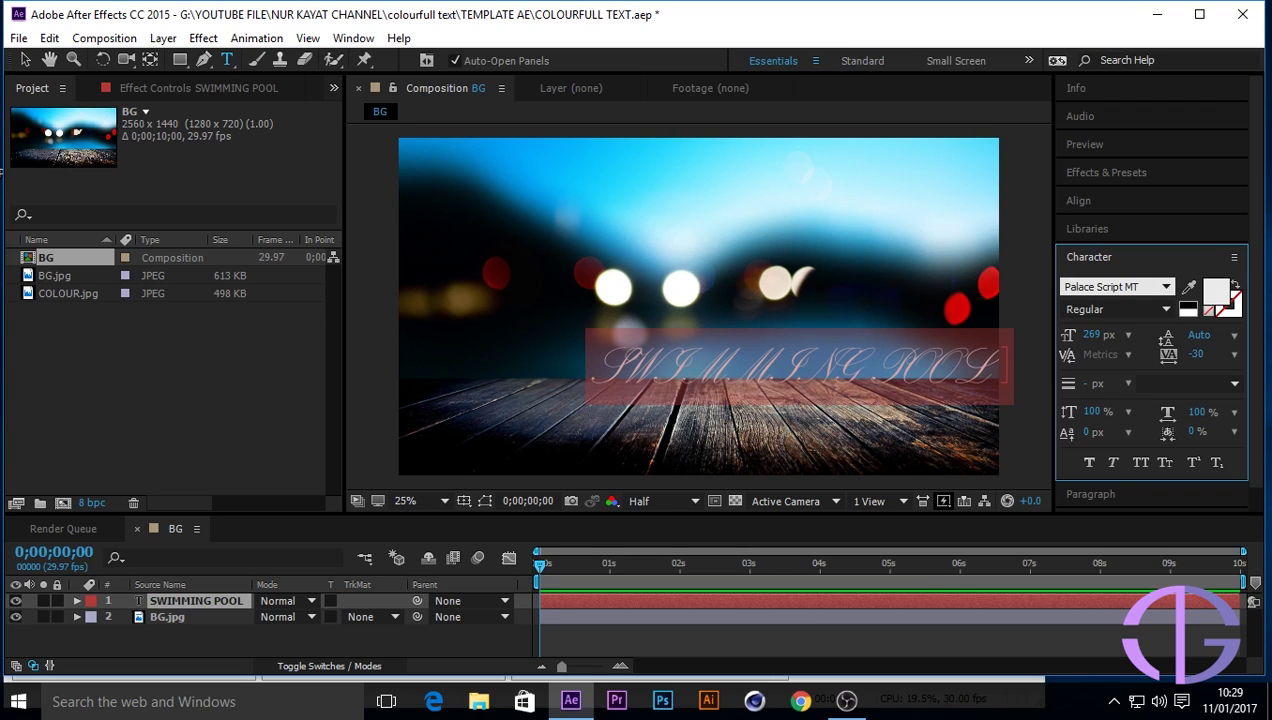
{"action": "left_click", "coordinate": [1166, 287]}
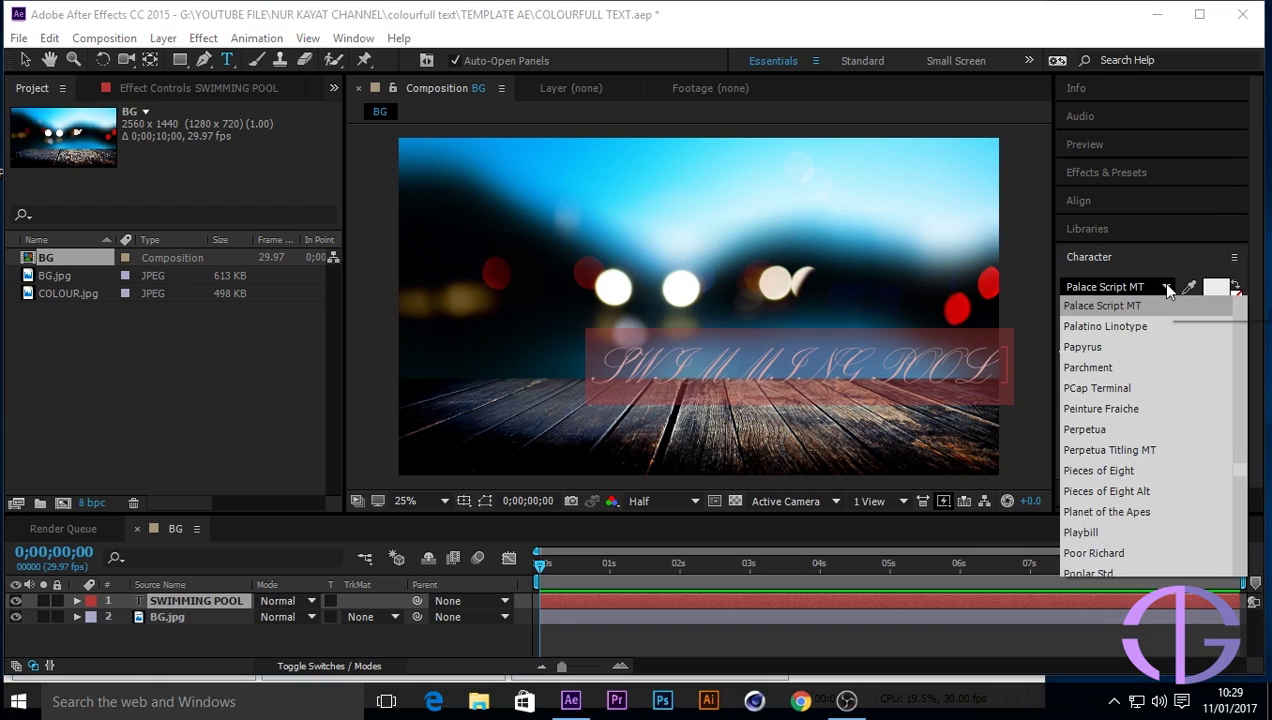
{"action": "left_click", "coordinate": [1128, 387]}
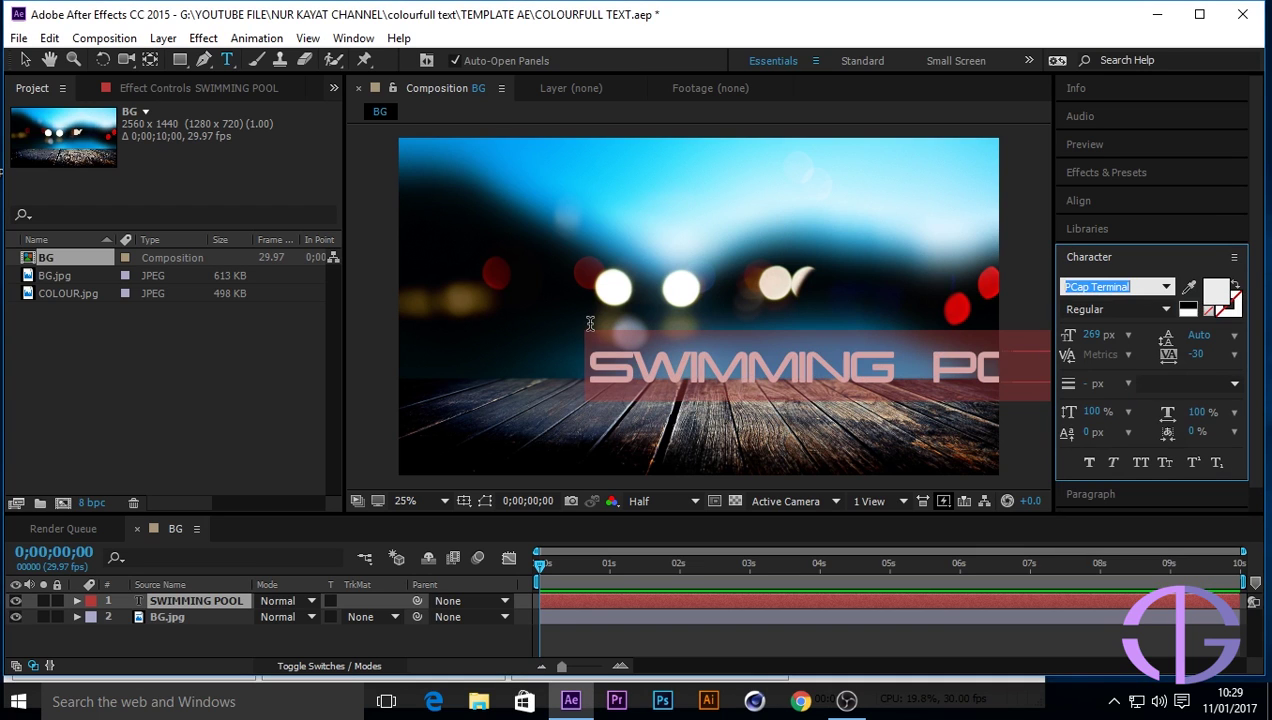
Move the SWIMMING POOL text onto the wooden floor so the whole title fits inside the frame
{"action": "left_click", "coordinate": [26, 59]}
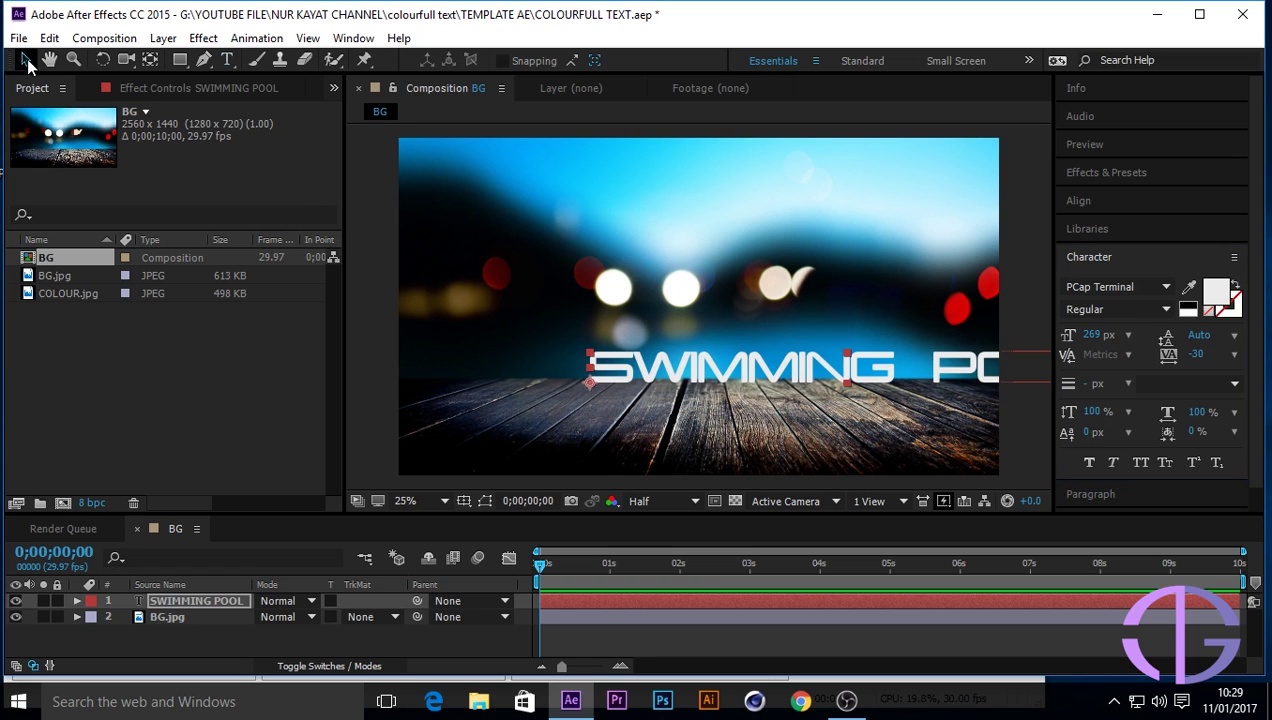
{"action": "left_click_drag", "start_coordinate": [757, 385], "coordinate": [634, 396]}
{"action": "key", "text": "Caps_Lock"}
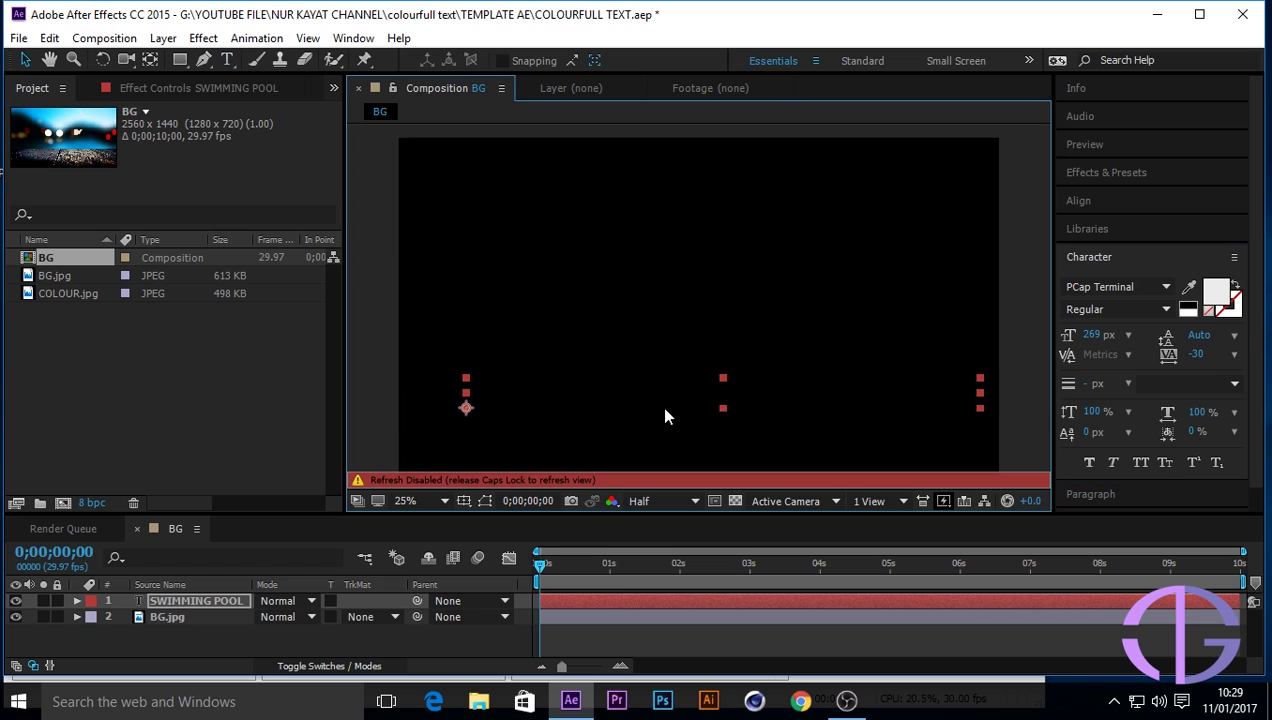
{"action": "key", "text": "Caps_Lock"}
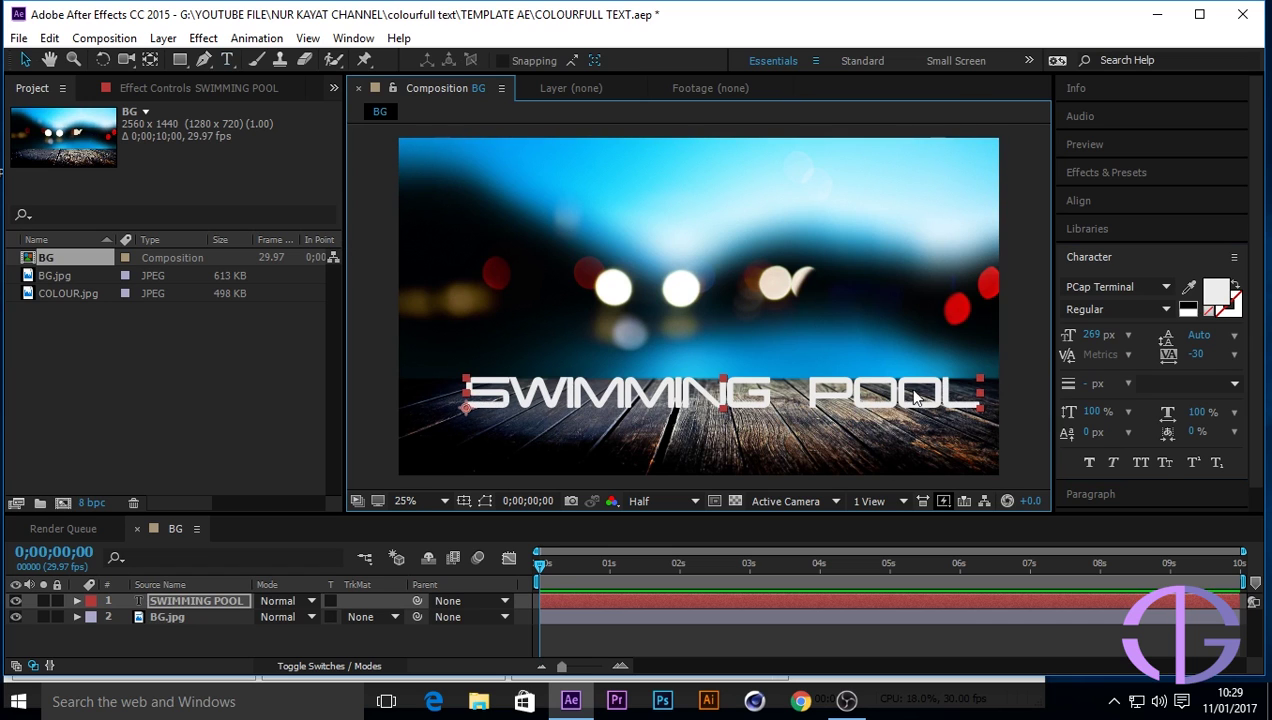
Reduce the font size of the whole SWIMMING POOL text to 214 px
{"action": "left_click", "coordinate": [230, 64]}
{"action": "left_click_drag", "start_coordinate": [462, 384], "coordinate": [1041, 426]}
{"action": "left_click_drag", "start_coordinate": [1095, 336], "coordinate": [1048, 345]}
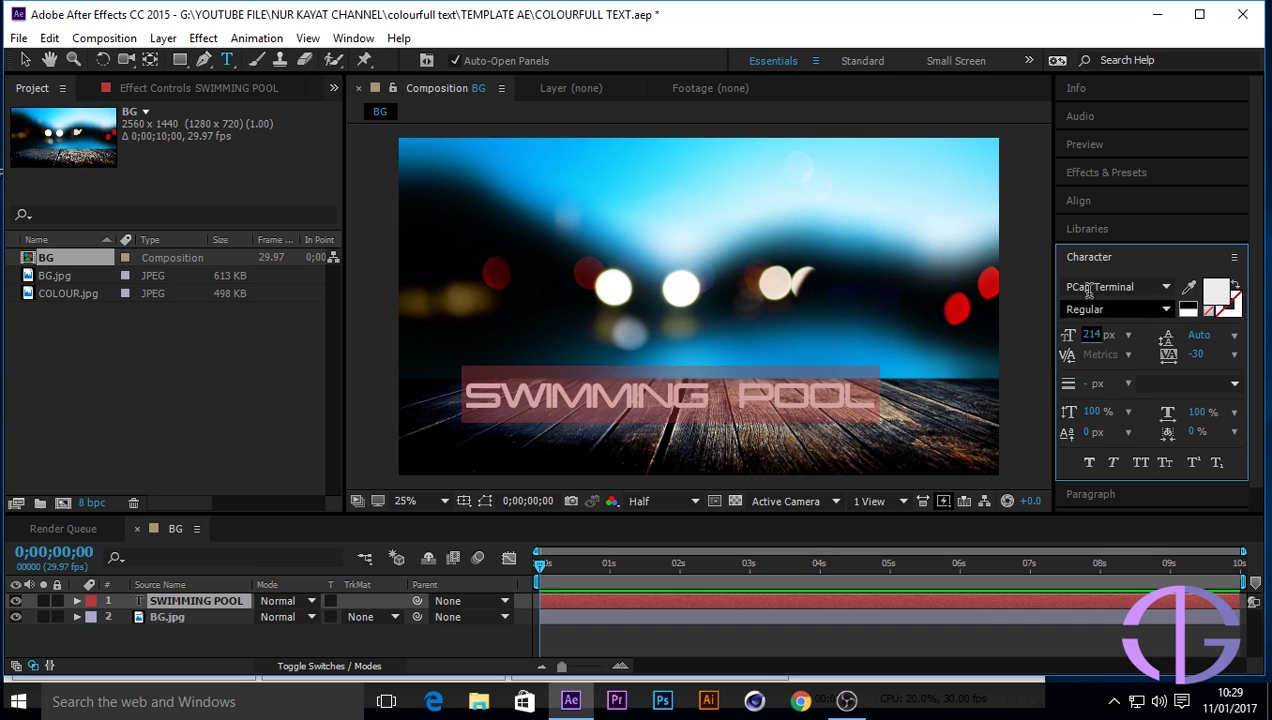
Centre the title horizontally in the composition and raise it slightly so it straddles the wooden floor's upper edge
{"action": "left_click", "coordinate": [1076, 198]}
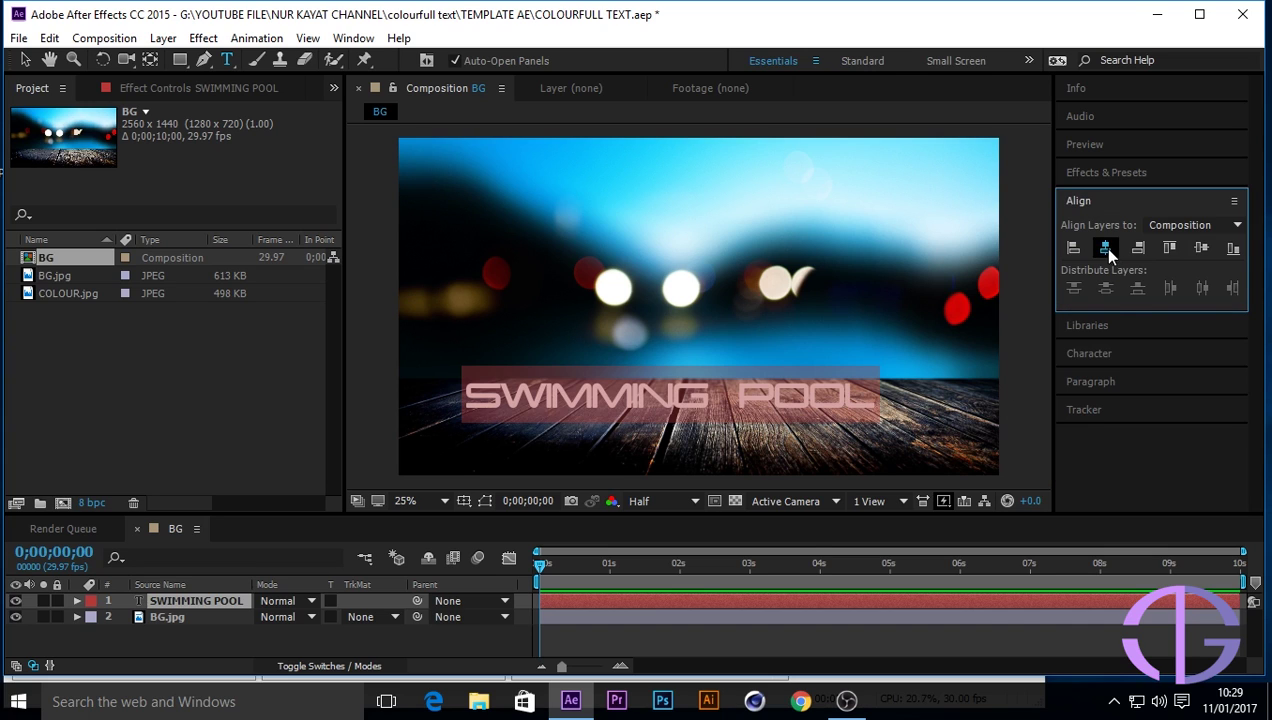
{"action": "left_click", "coordinate": [1101, 247]}
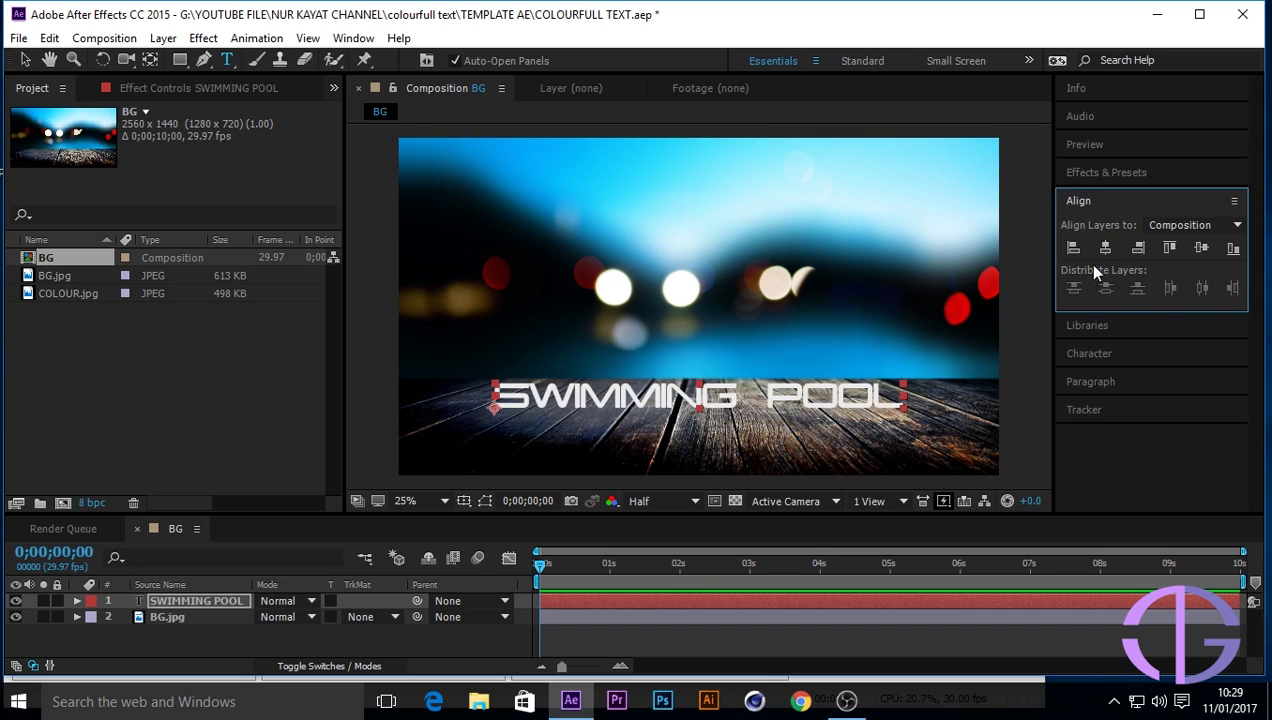
{"action": "left_click", "coordinate": [25, 60]}
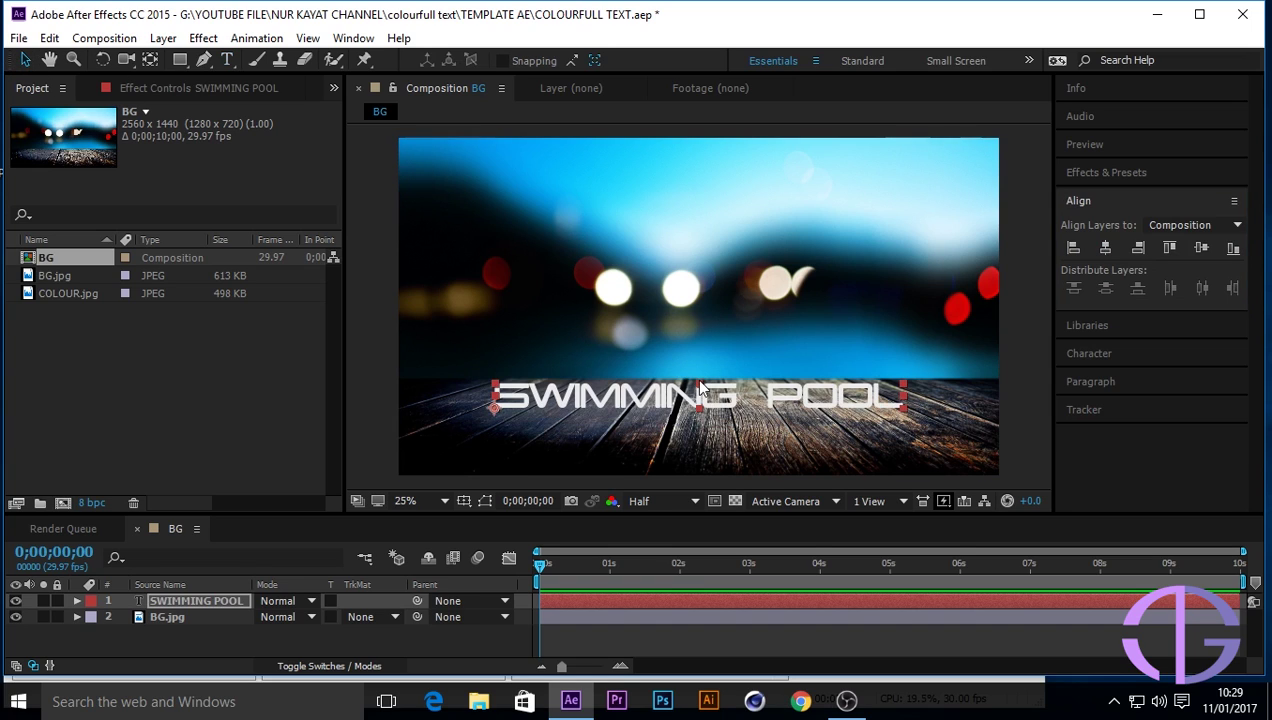
{"action": "left_click_drag", "start_coordinate": [704, 386], "coordinate": [698, 375]}
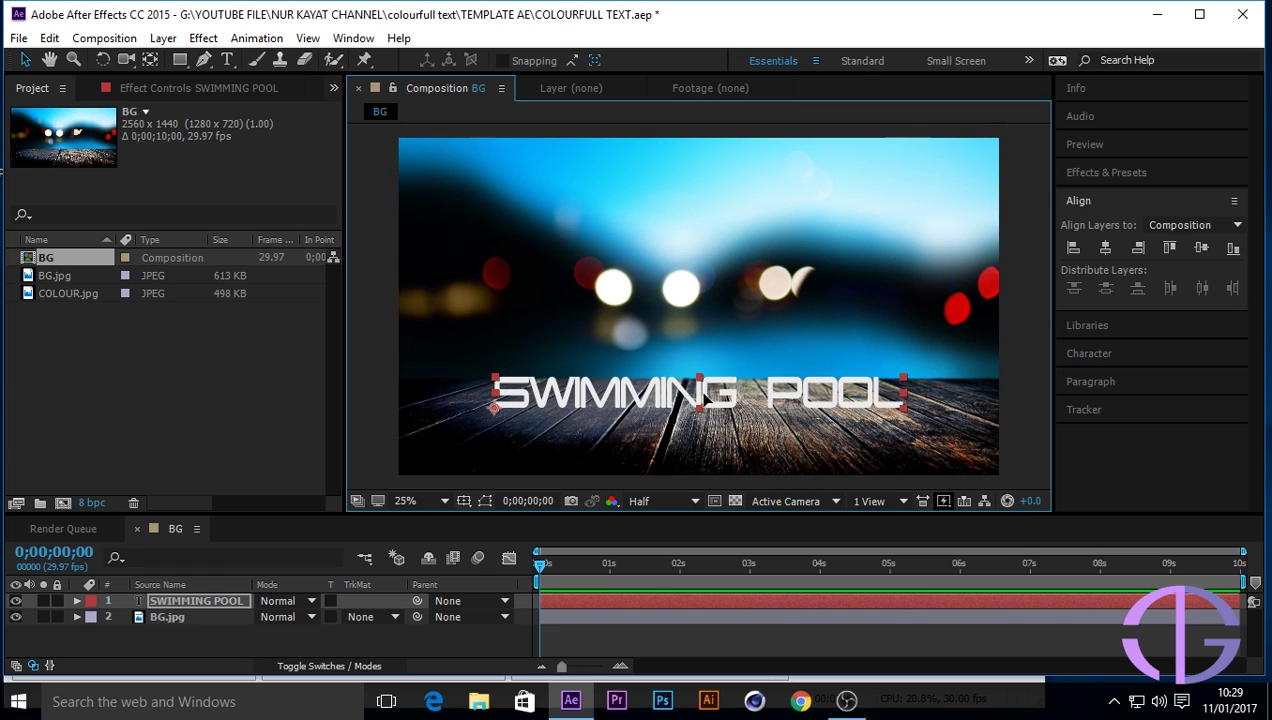
{"action": "left_click_drag", "start_coordinate": [703, 398], "coordinate": [709, 390]}
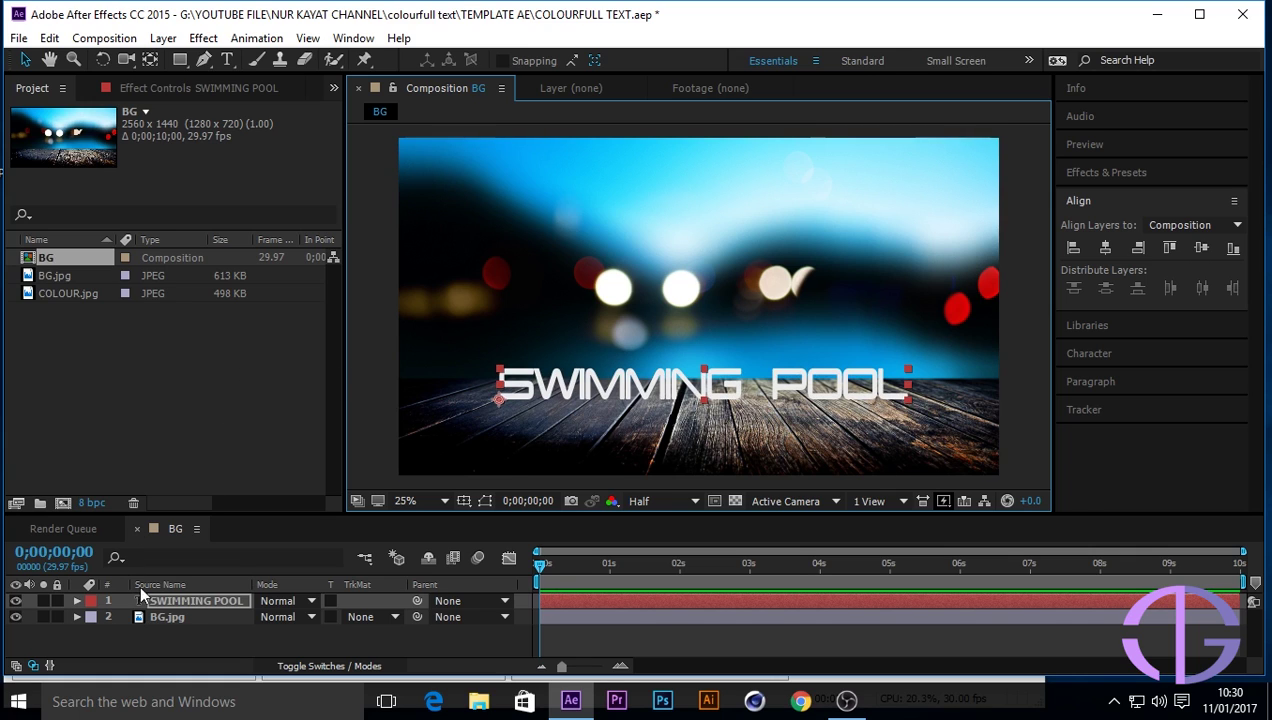
Auto-trace the SWIMMING POOL layer for the current frame, using the Alpha channel and applying the result to a new layer
{"action": "left_click", "coordinate": [185, 600]}
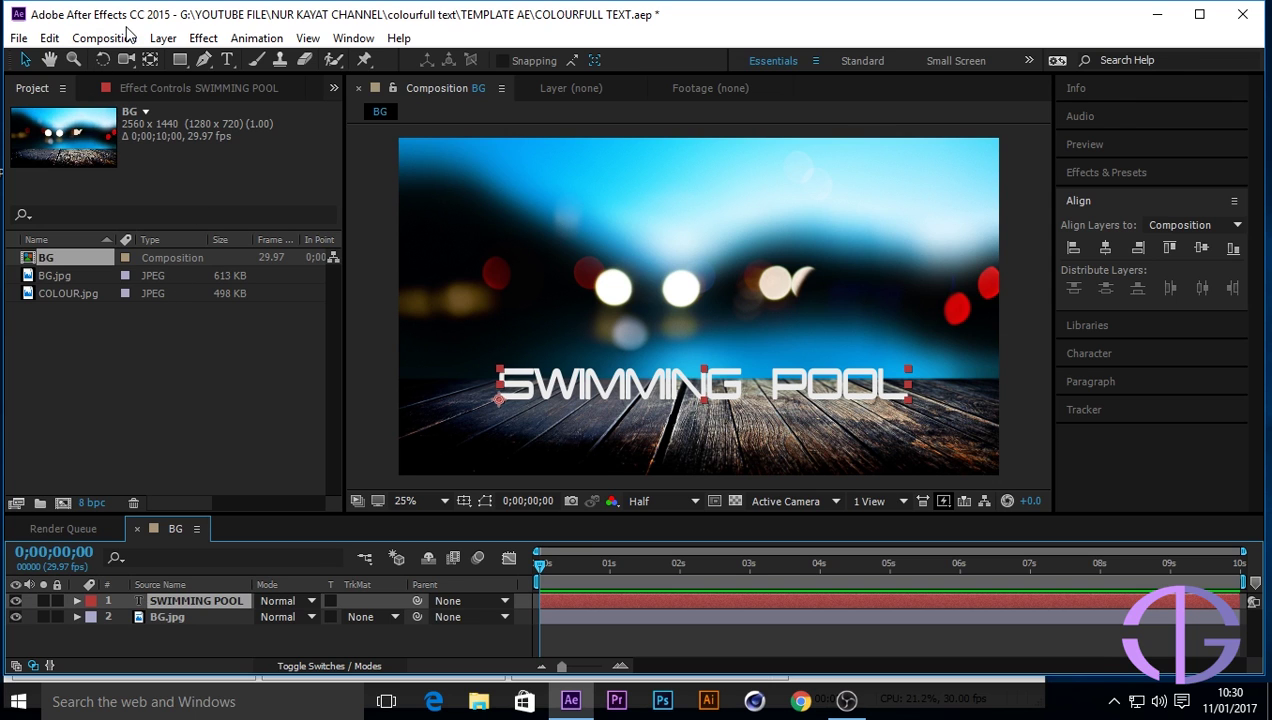
{"action": "left_click", "coordinate": [163, 38]}
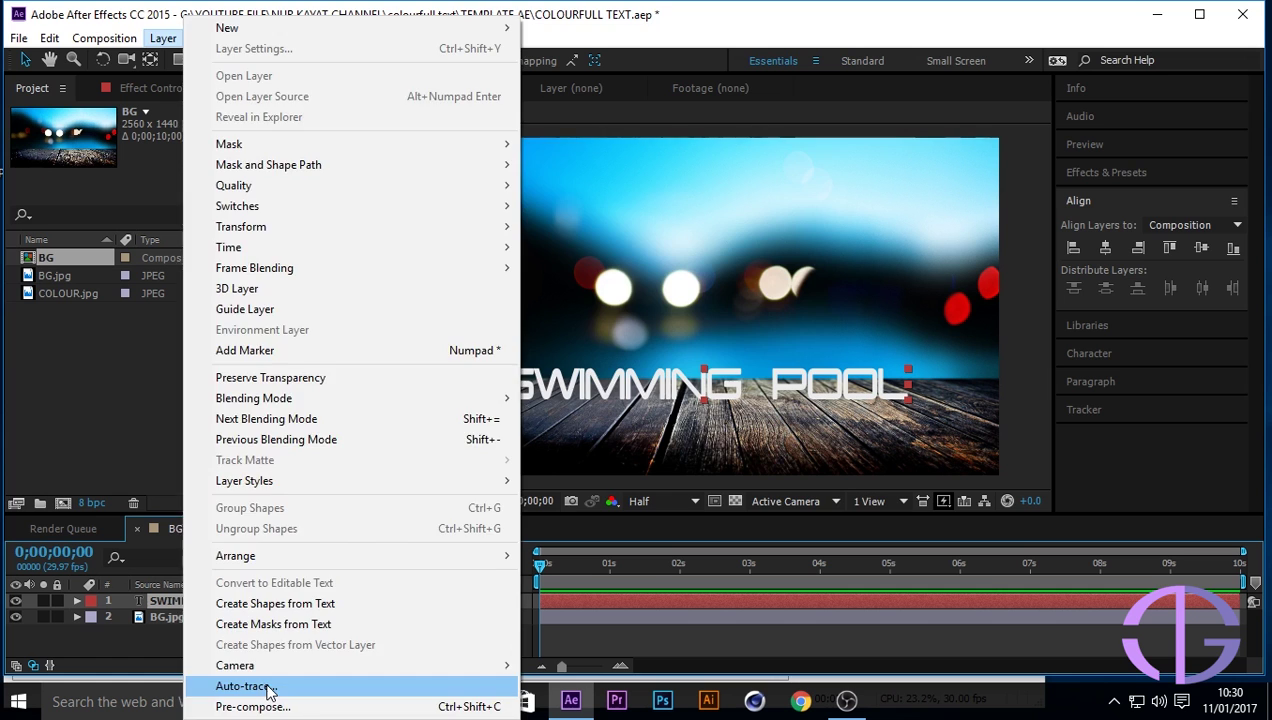
{"action": "left_click", "coordinate": [340, 600]}
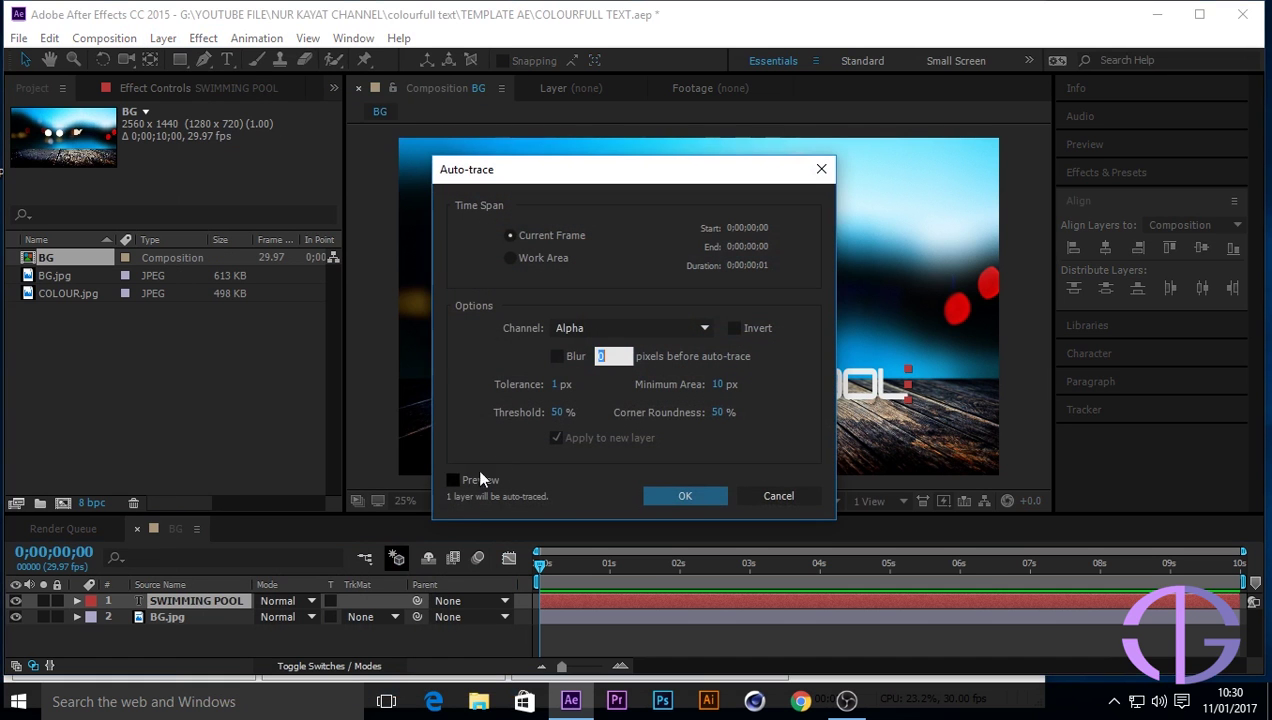
{"action": "left_click", "coordinate": [686, 496]}
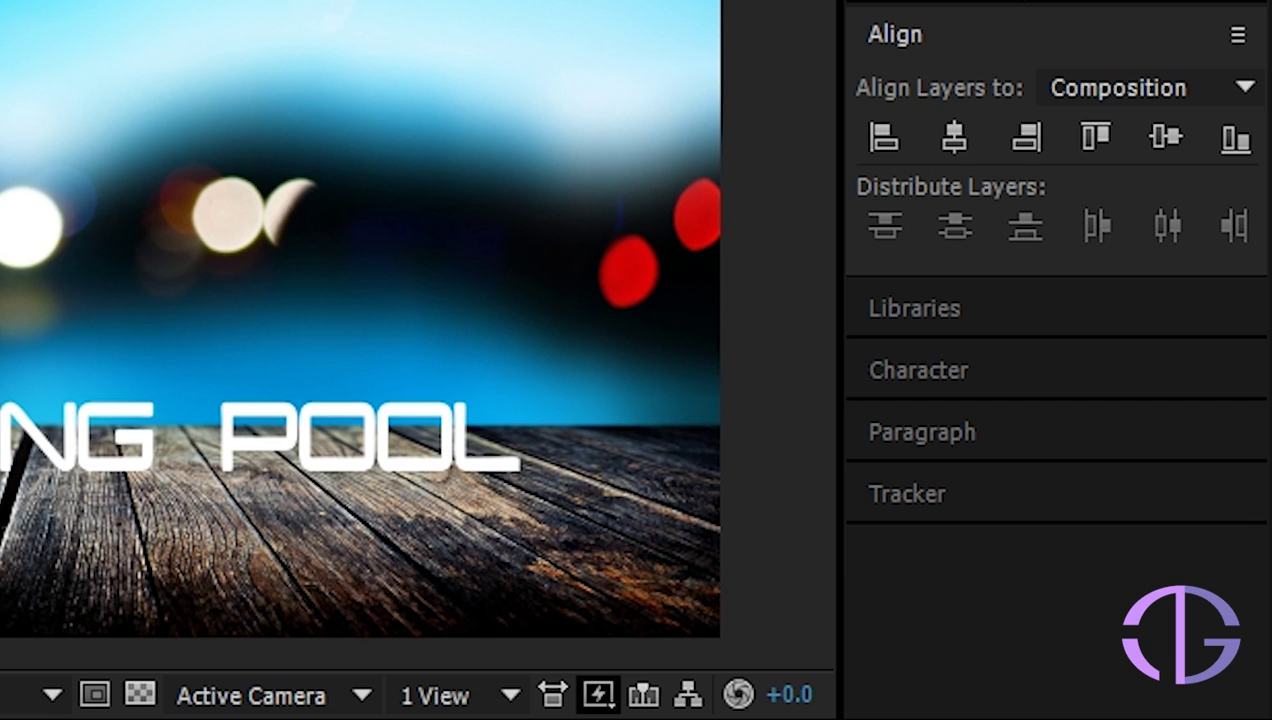
Find the Generate category's Stroke effect and apply it to the Auto-traced SWIMMING POOL layer
{"action": "key", "text": "ctrl+5"}
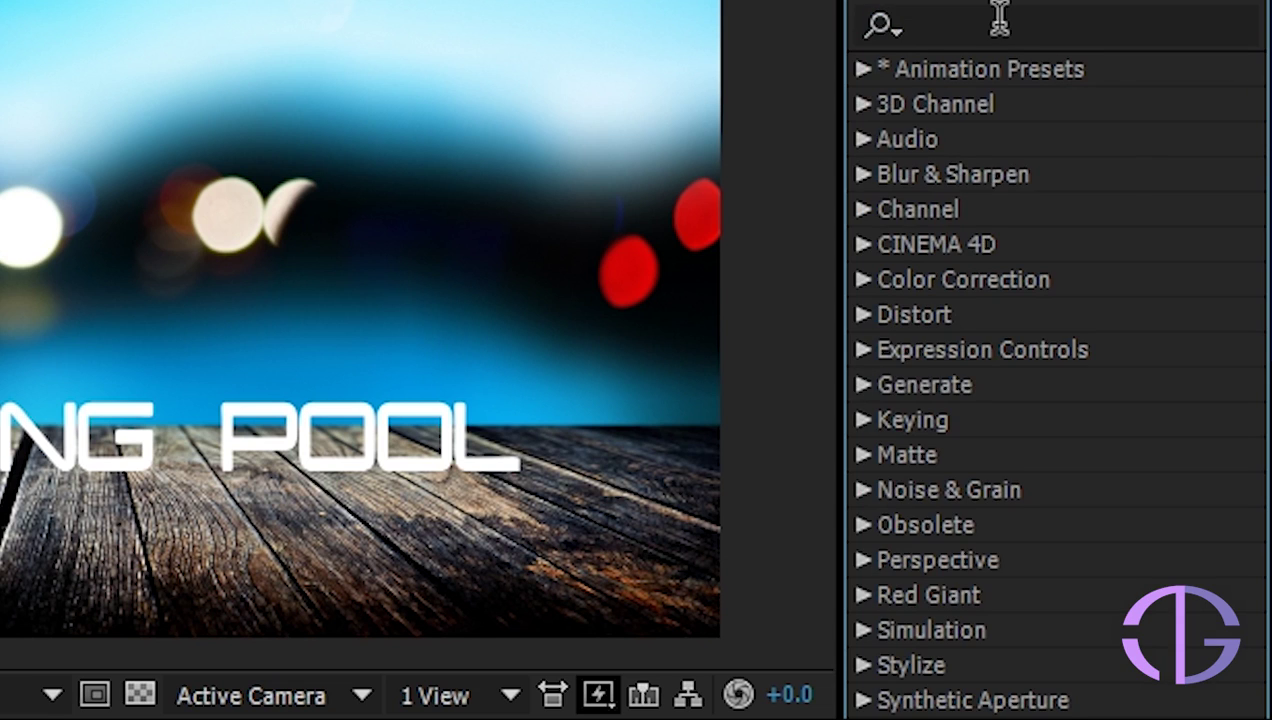
{"action": "left_click", "coordinate": [996, 25]}
{"action": "type", "text": "strokr"}
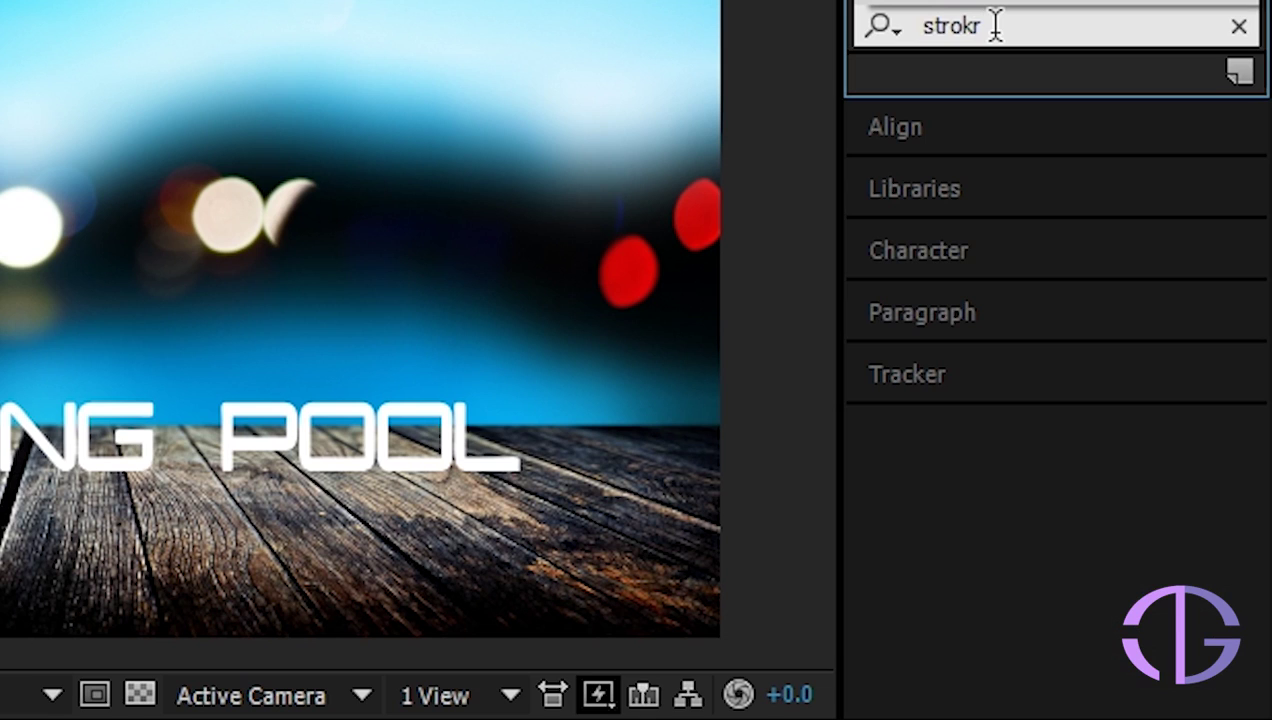
{"action": "key", "text": "BackSpace"}
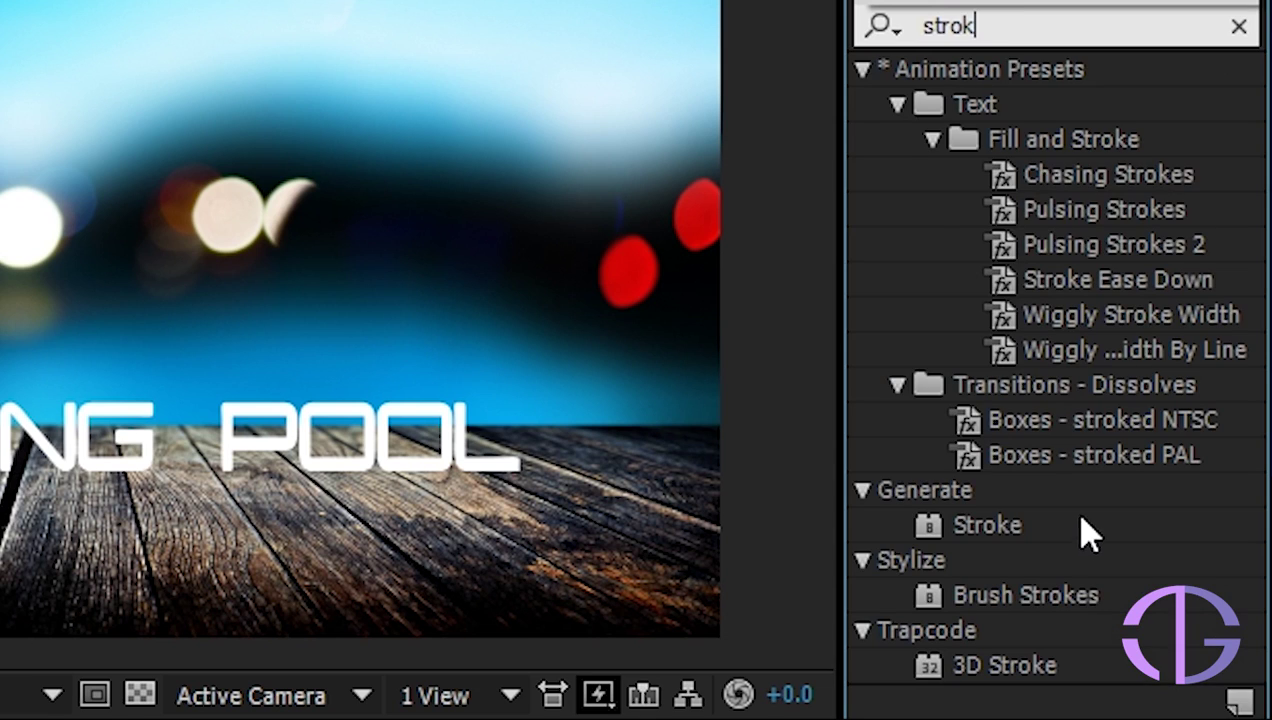
{"action": "left_click", "coordinate": [1003, 524]}
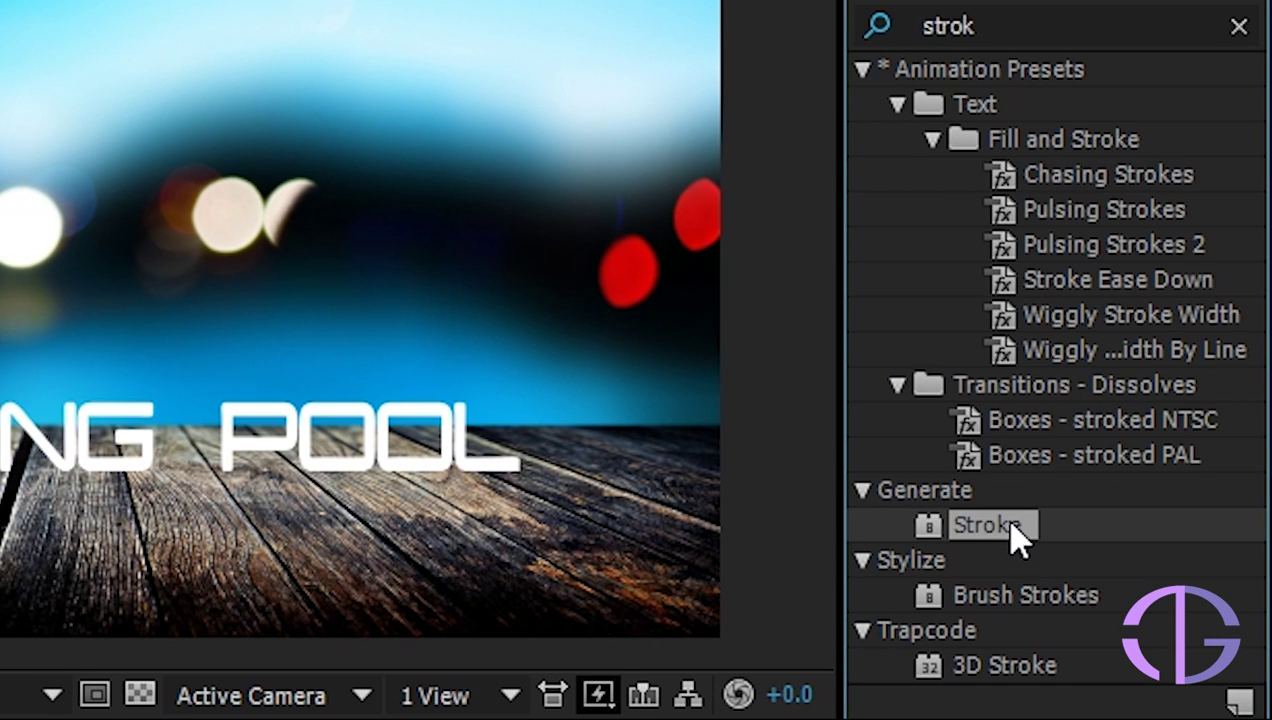
{"action": "mouse_move", "coordinate": [1015, 537]}
{"action": "left_mouse_down"}
{"action": "mouse_move", "coordinate": [829, 596]}
{"action": "mouse_move", "coordinate": [238, 602]}
{"action": "left_mouse_up"}
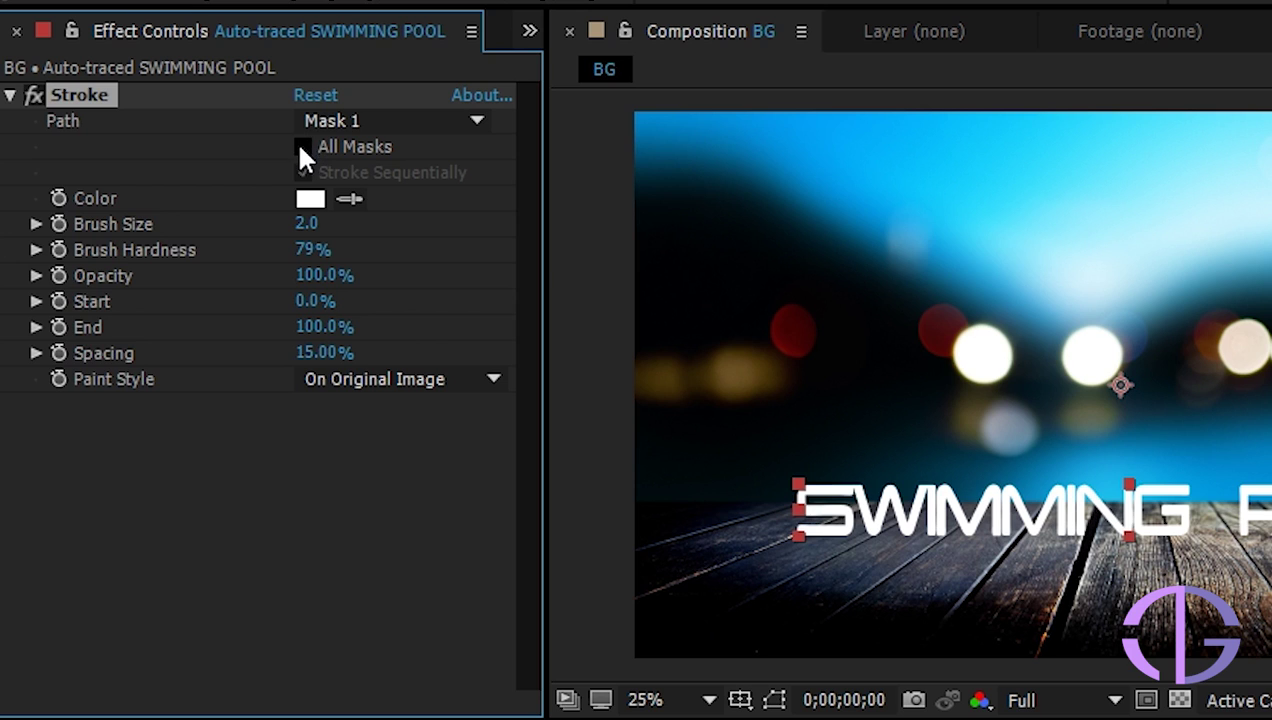
Make the Stroke effect follow all masks and set its color to red F70E0E
{"action": "left_click", "coordinate": [194, 159]}
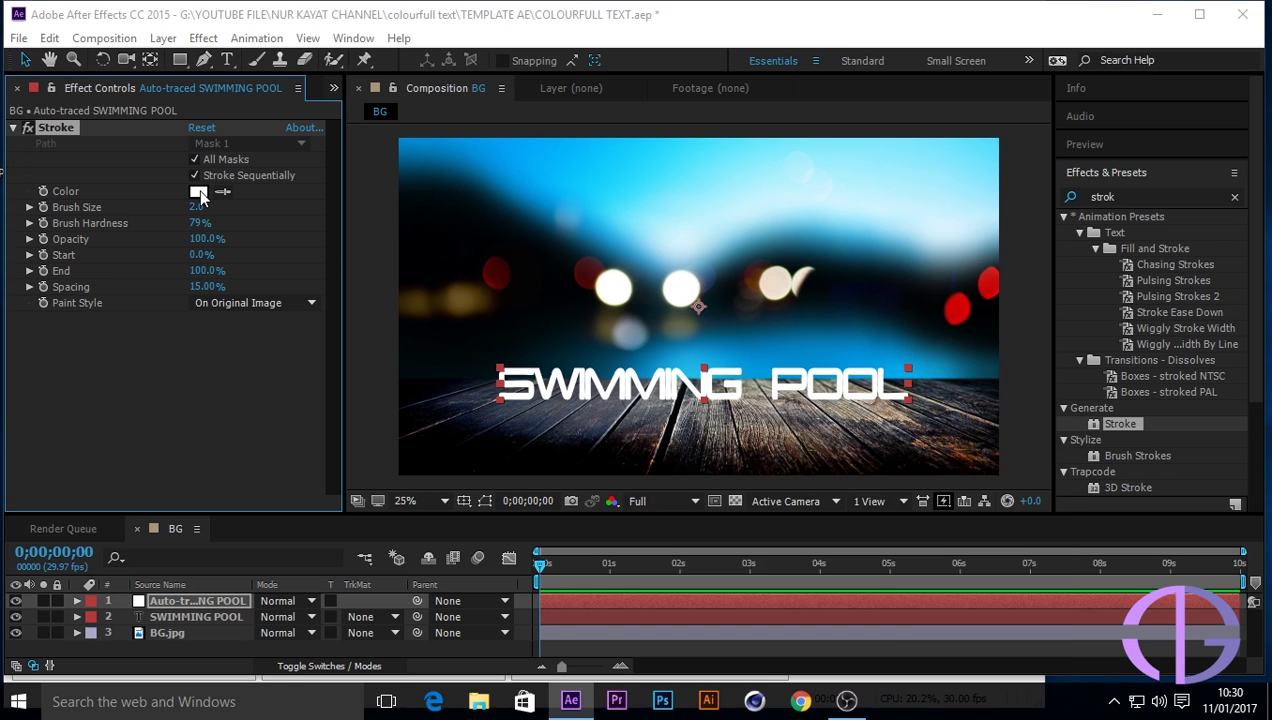
{"action": "left_click", "coordinate": [310, 199]}
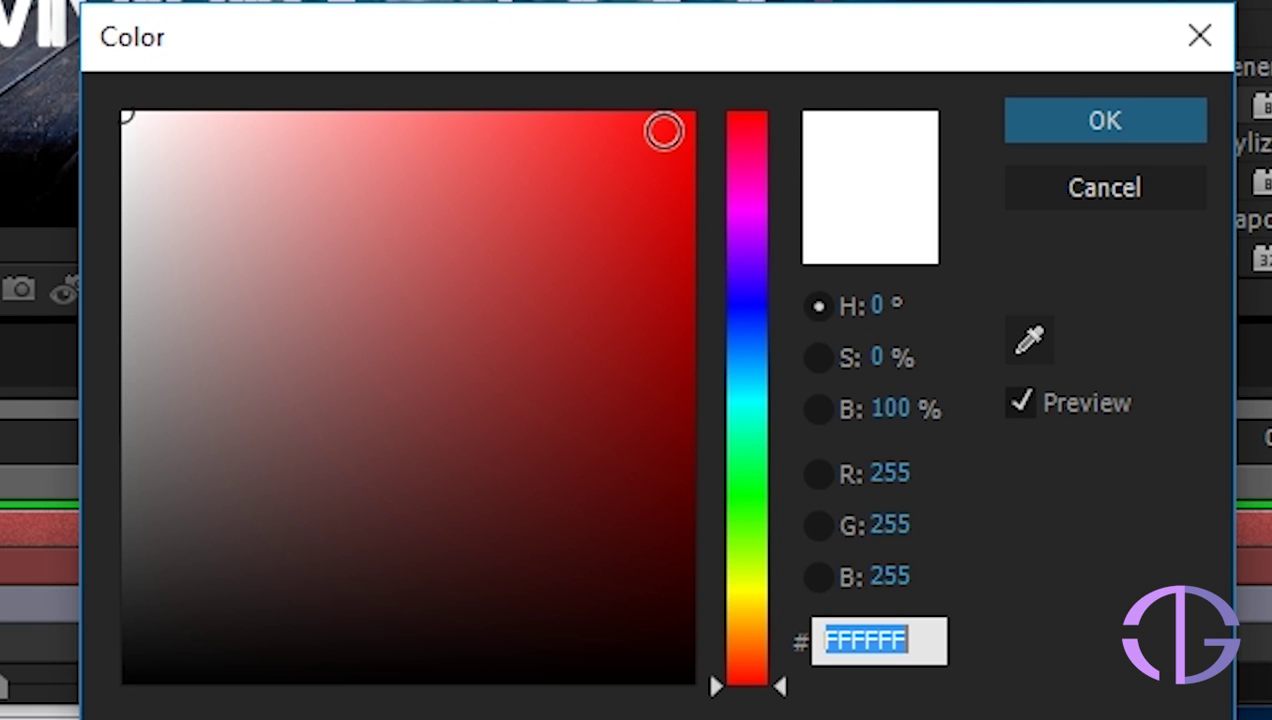
{"action": "left_click", "coordinate": [843, 434]}
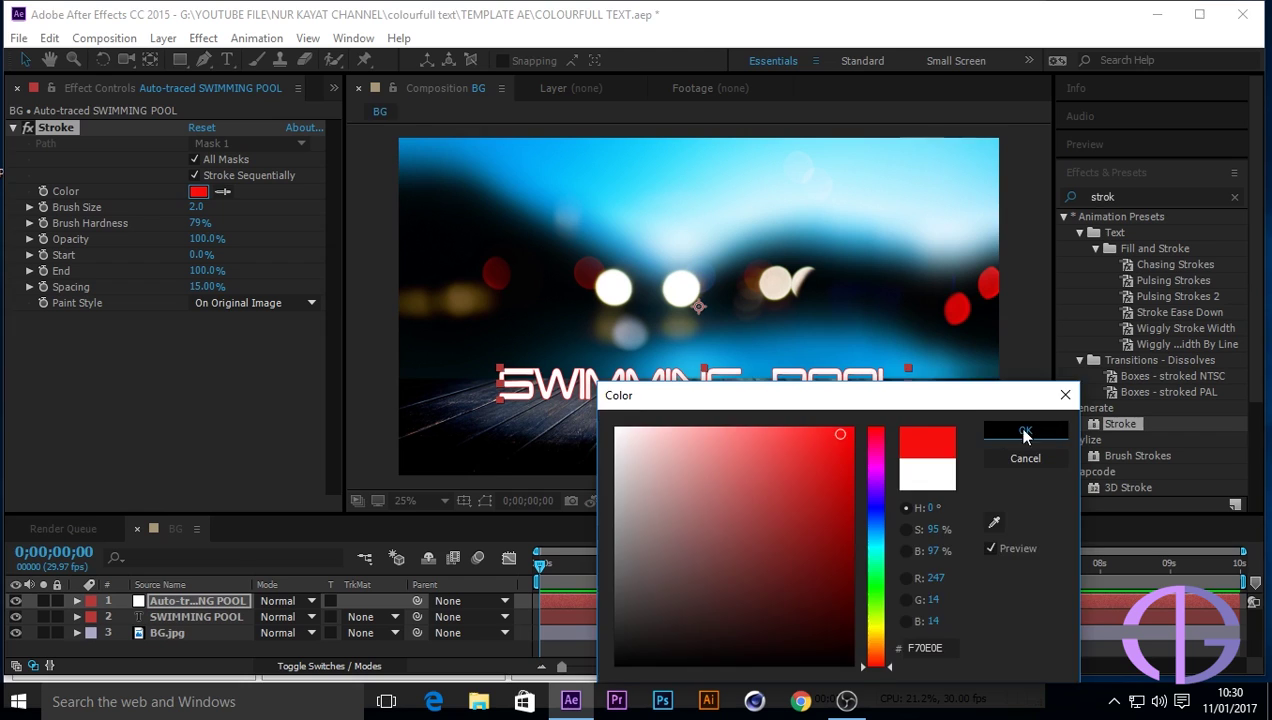
{"action": "left_click", "coordinate": [1138, 128]}
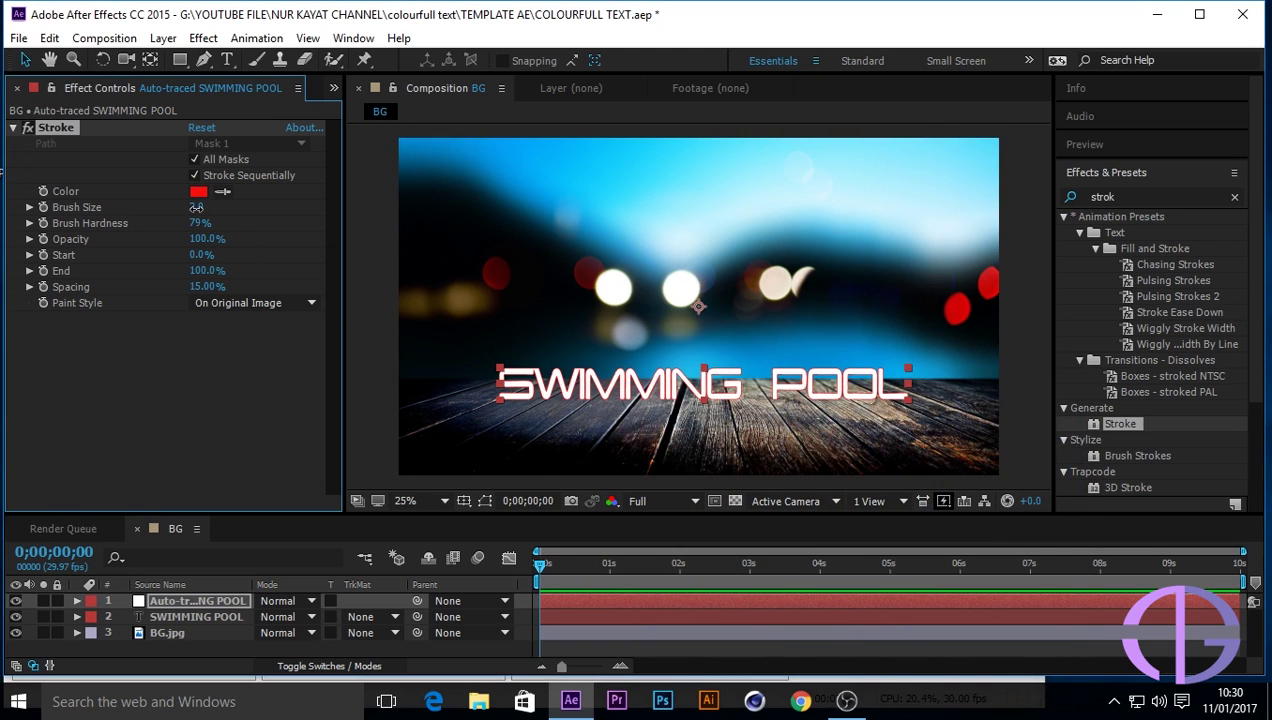
Lower the preview resolution to Quarter and set the Stroke effect's brush size to 21.5 and brush hardness to 100%
{"action": "left_click", "coordinate": [695, 501]}
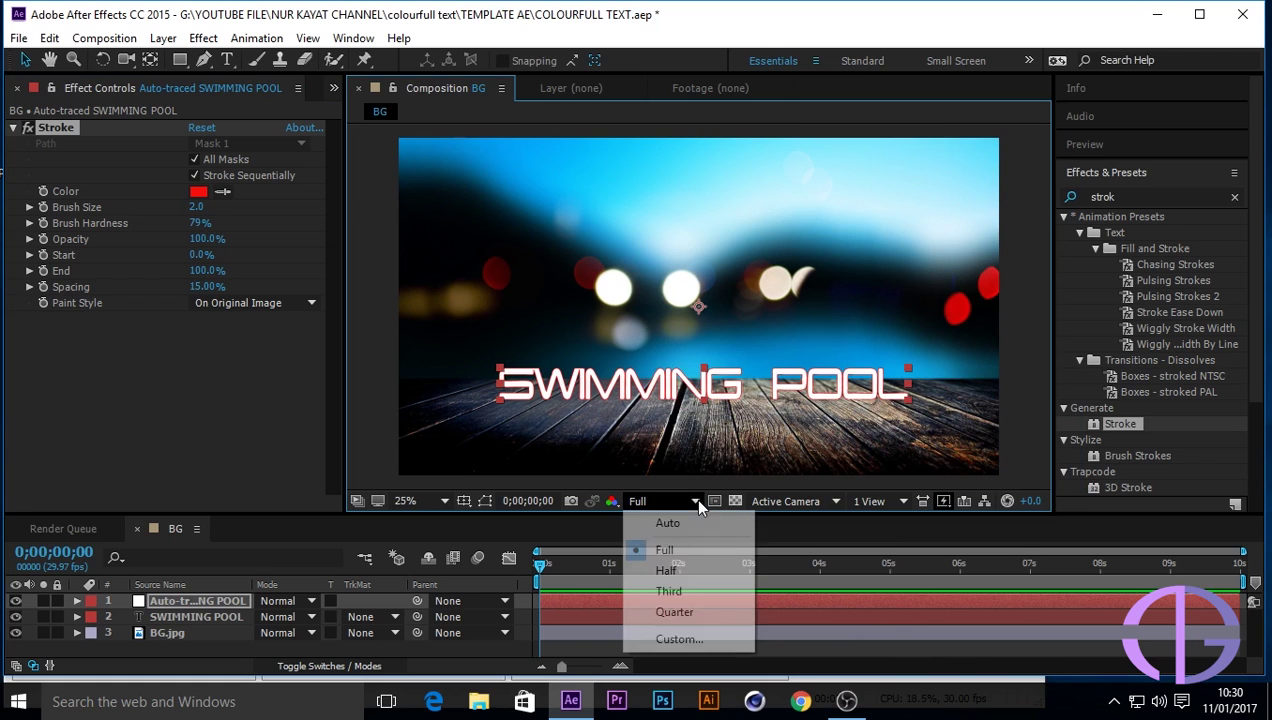
{"action": "left_click", "coordinate": [690, 610]}
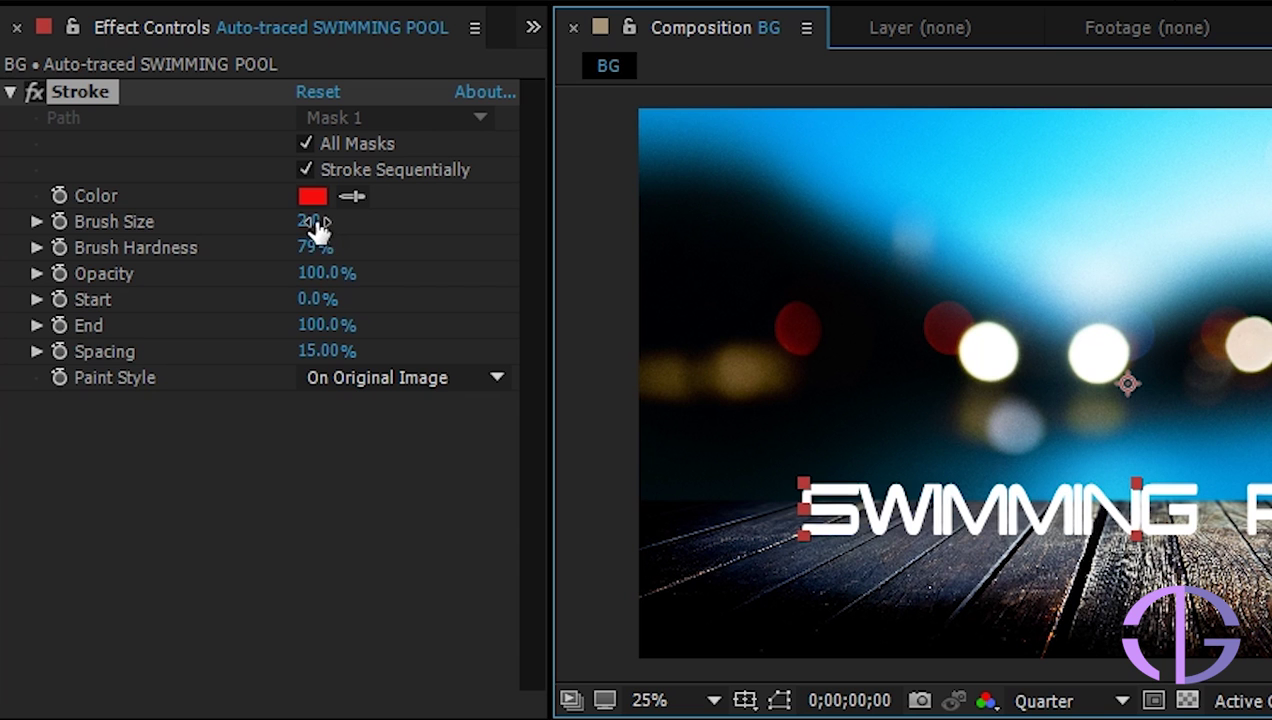
{"action": "left_click_drag", "start_coordinate": [197, 214], "coordinate": [349, 219]}
{"action": "left_click_drag", "start_coordinate": [557, 240], "coordinate": [565, 250]}
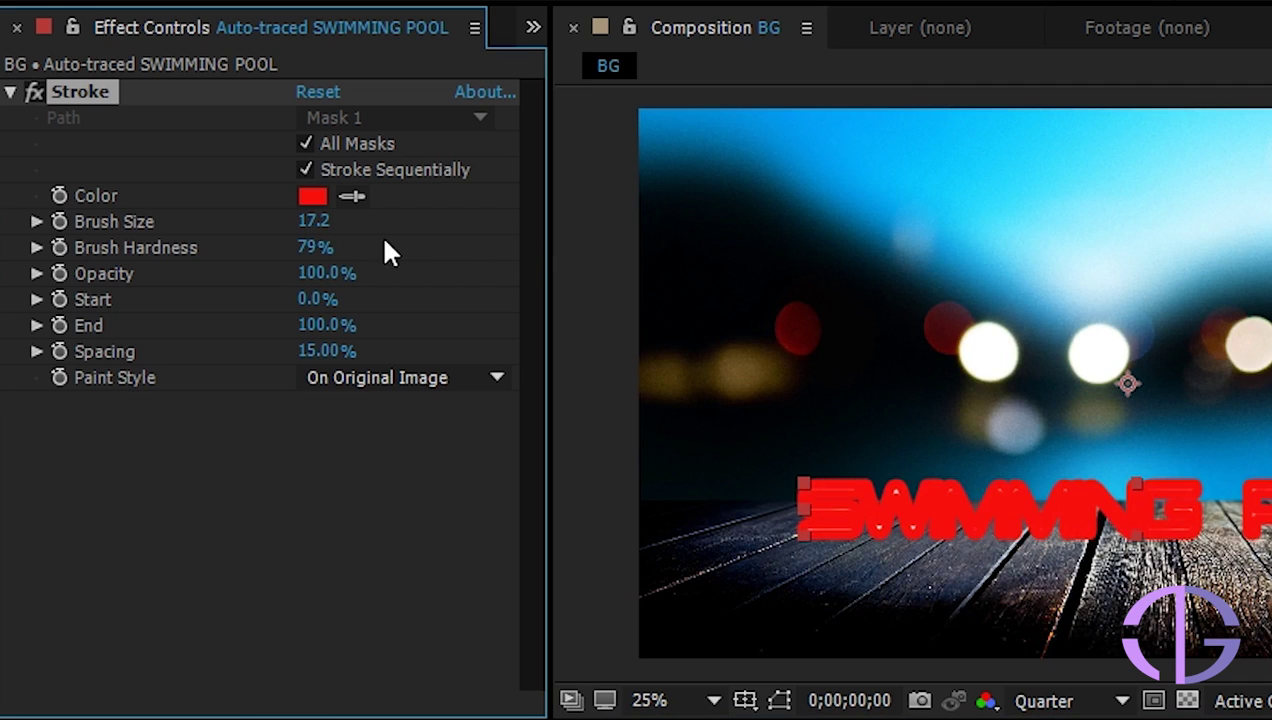
{"action": "left_click_drag", "start_coordinate": [316, 230], "coordinate": [389, 227]}
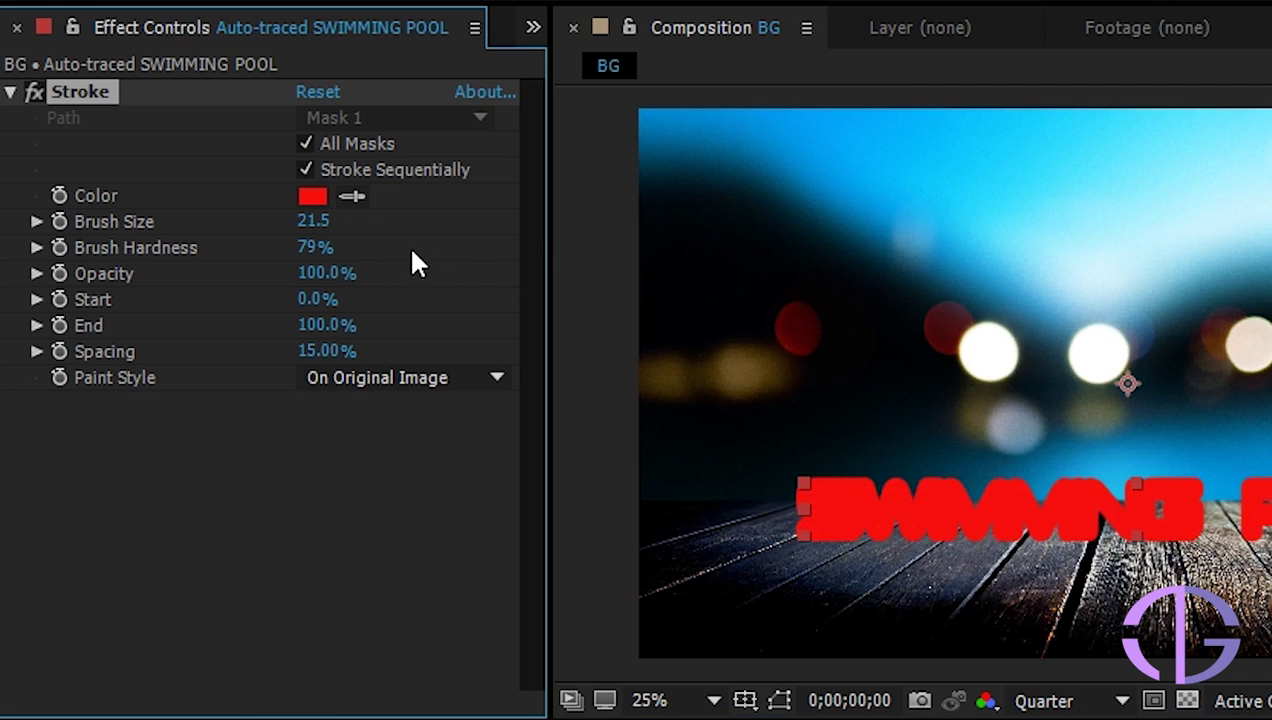
{"action": "left_click_drag", "start_coordinate": [315, 255], "coordinate": [659, 253]}
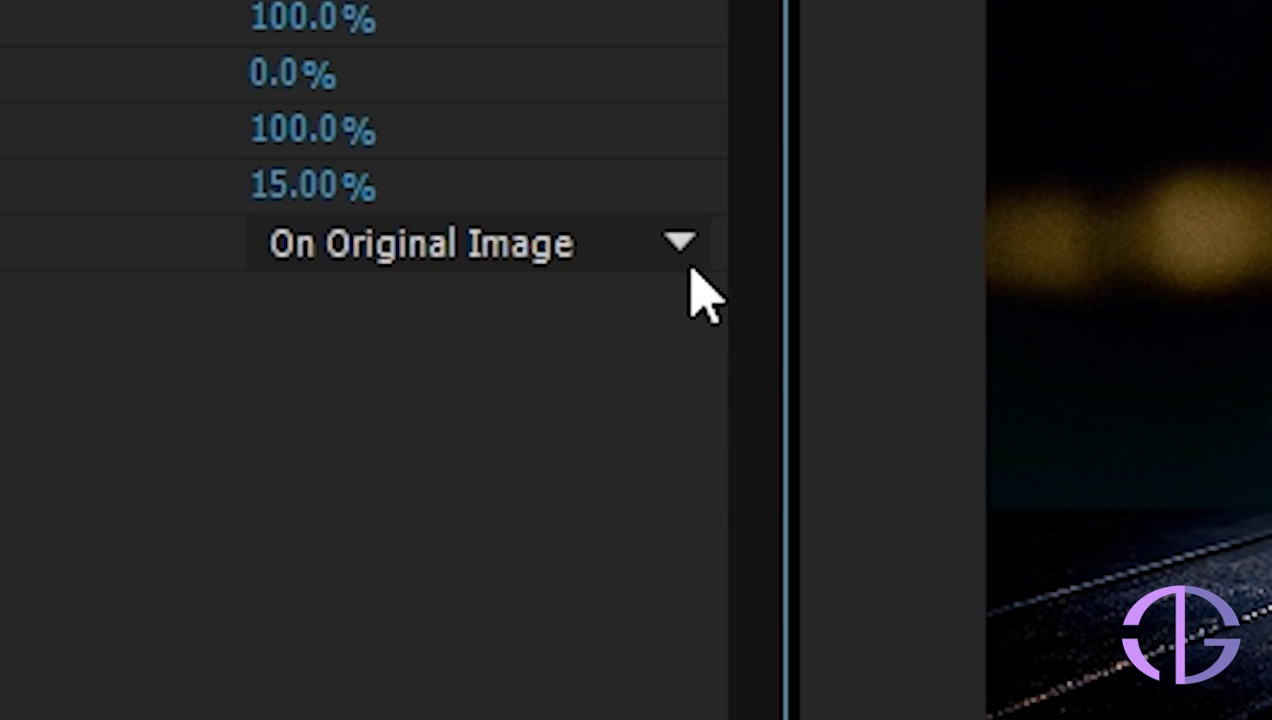
Set the Stroke's paint style to Reveal Original Image and keyframe its End value at 0% on the first frame
{"action": "left_click", "coordinate": [312, 303]}
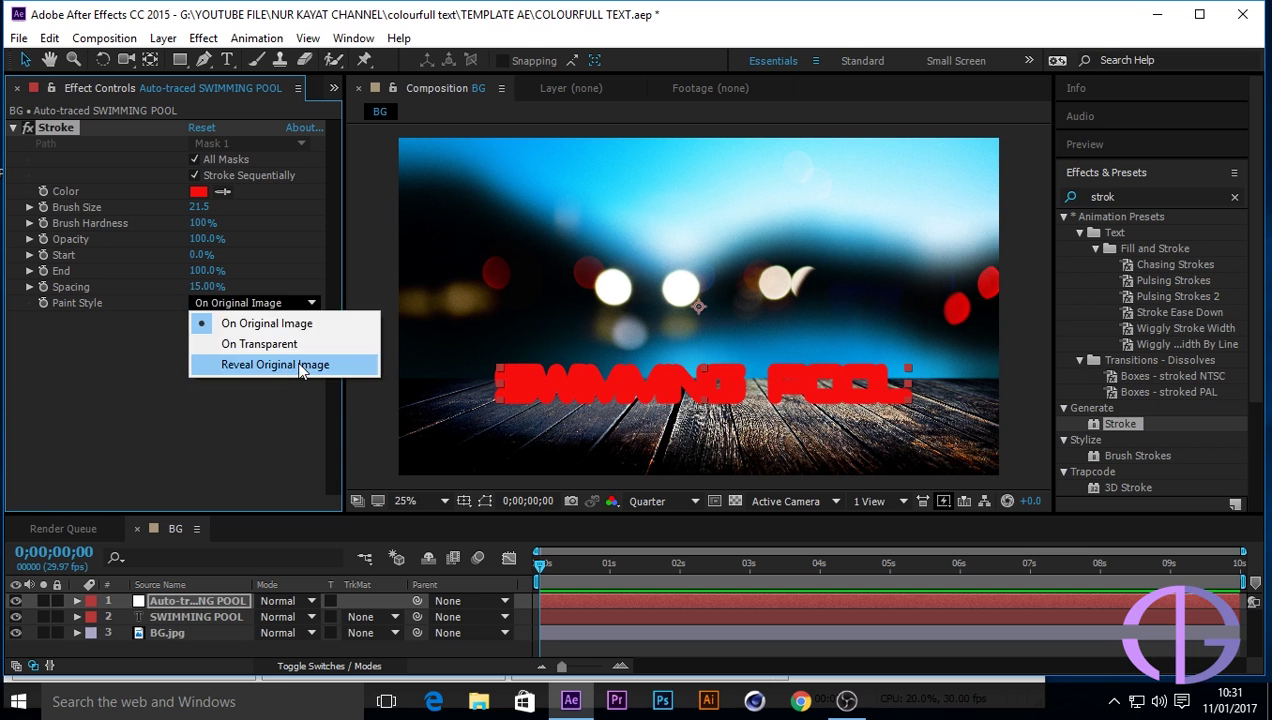
{"action": "left_click", "coordinate": [302, 366]}
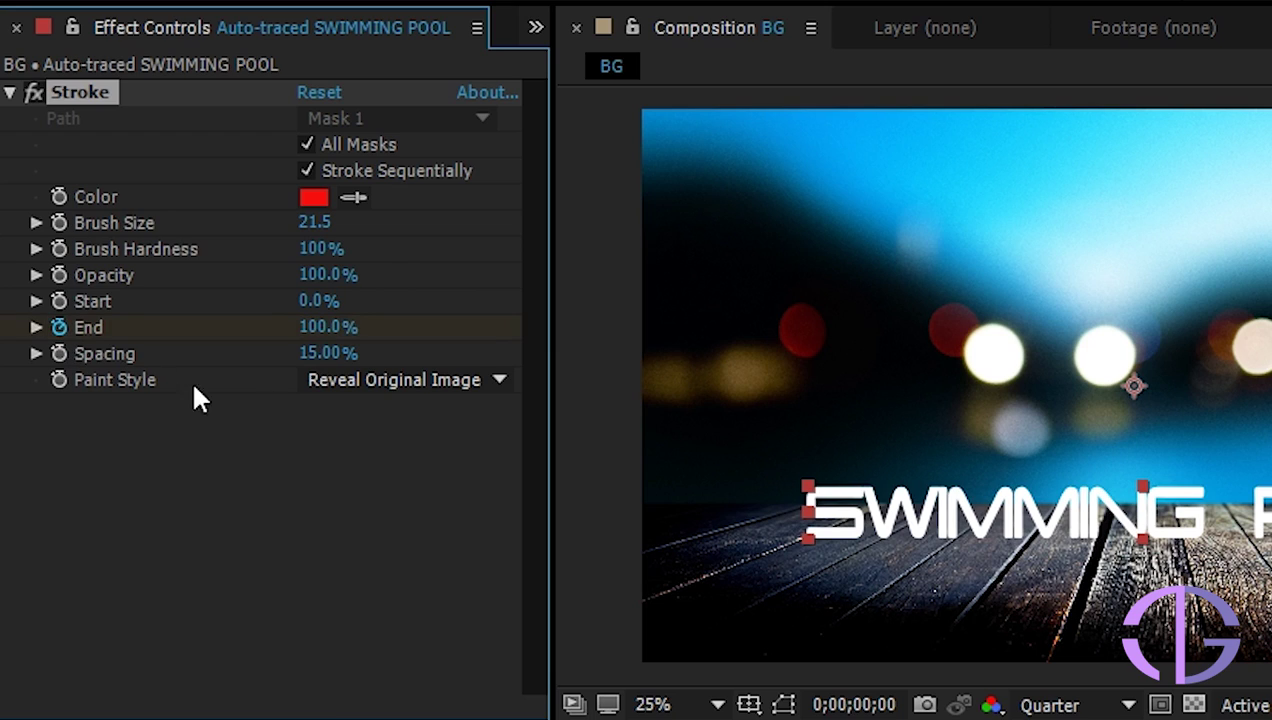
{"action": "left_click", "coordinate": [316, 328]}
{"action": "type", "text": "0"}
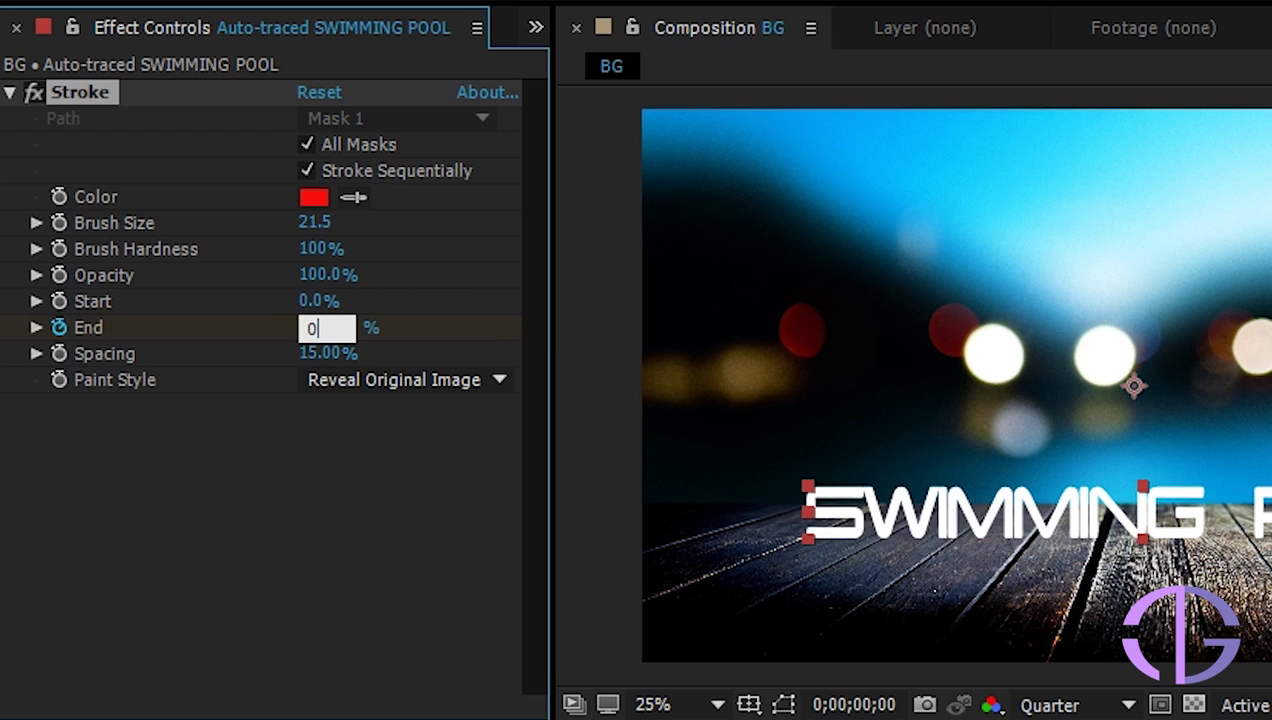
{"action": "key", "text": "Return"}
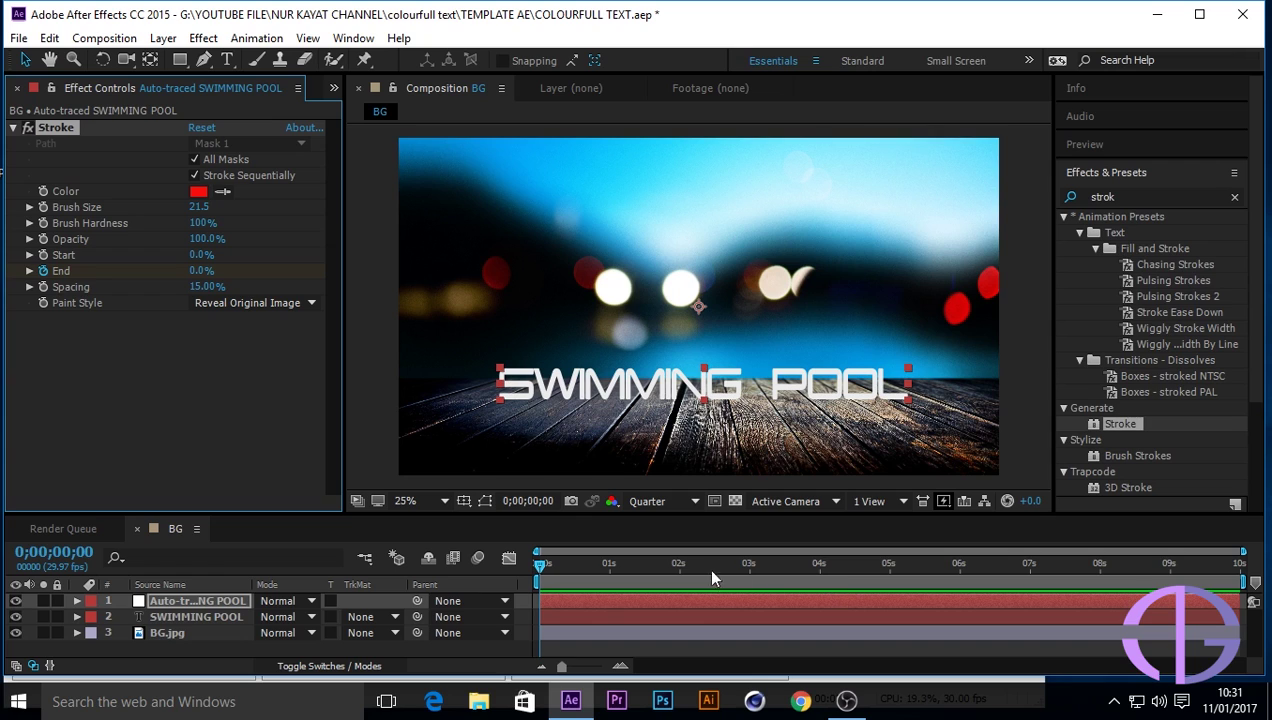
Add a Stroke End keyframe of 100% at 0;00;07;00
{"action": "left_click_drag", "start_coordinate": [545, 568], "coordinate": [1034, 575]}
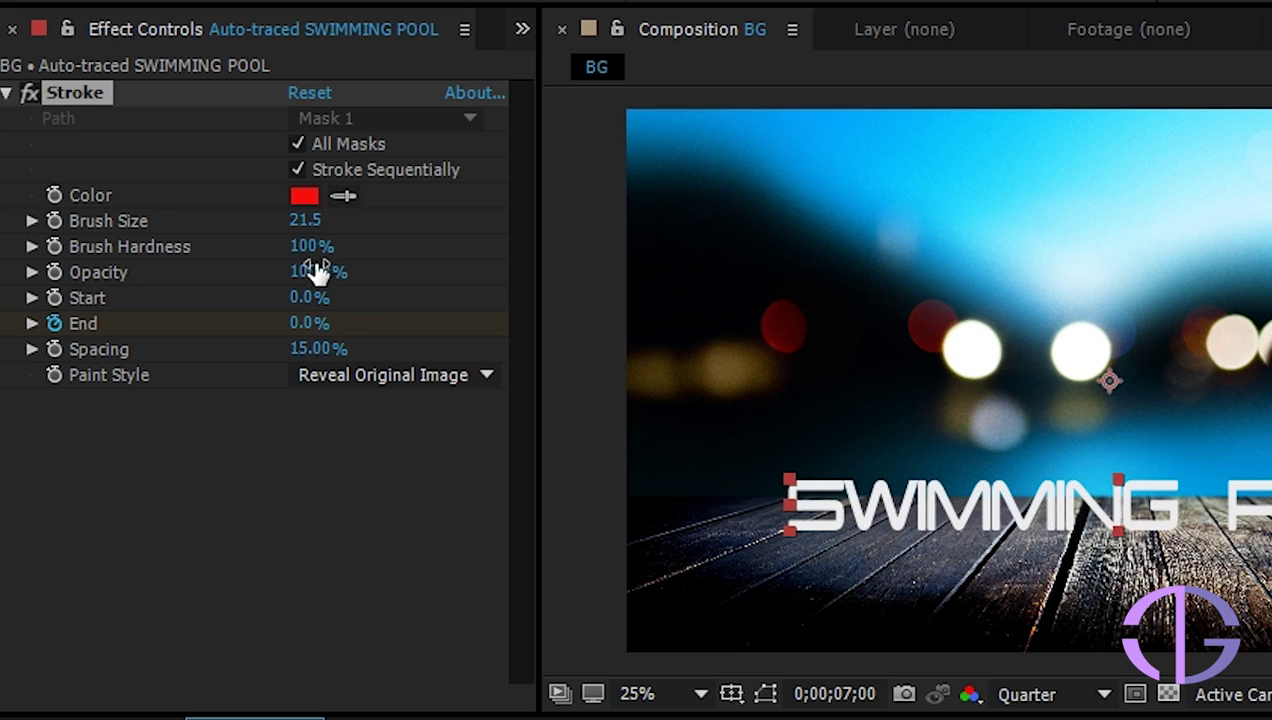
{"action": "left_click", "coordinate": [300, 325]}
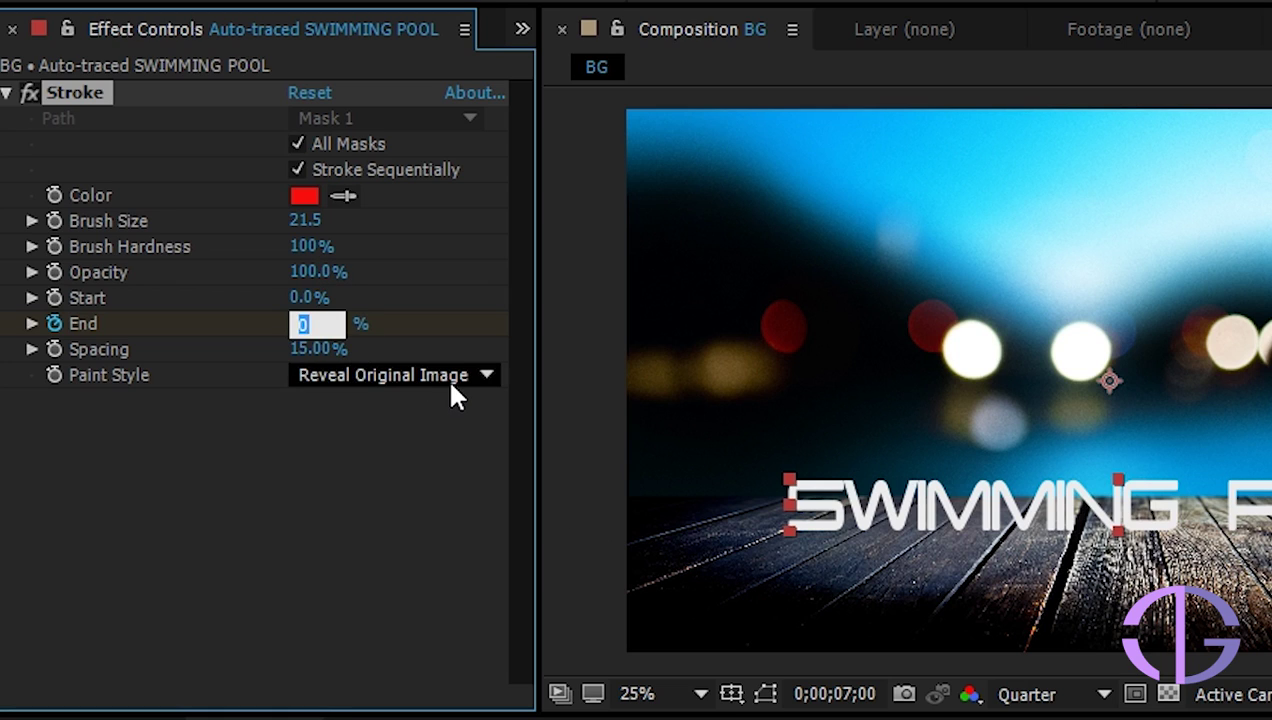
{"action": "type", "text": "100"}
{"action": "key", "text": "Return"}
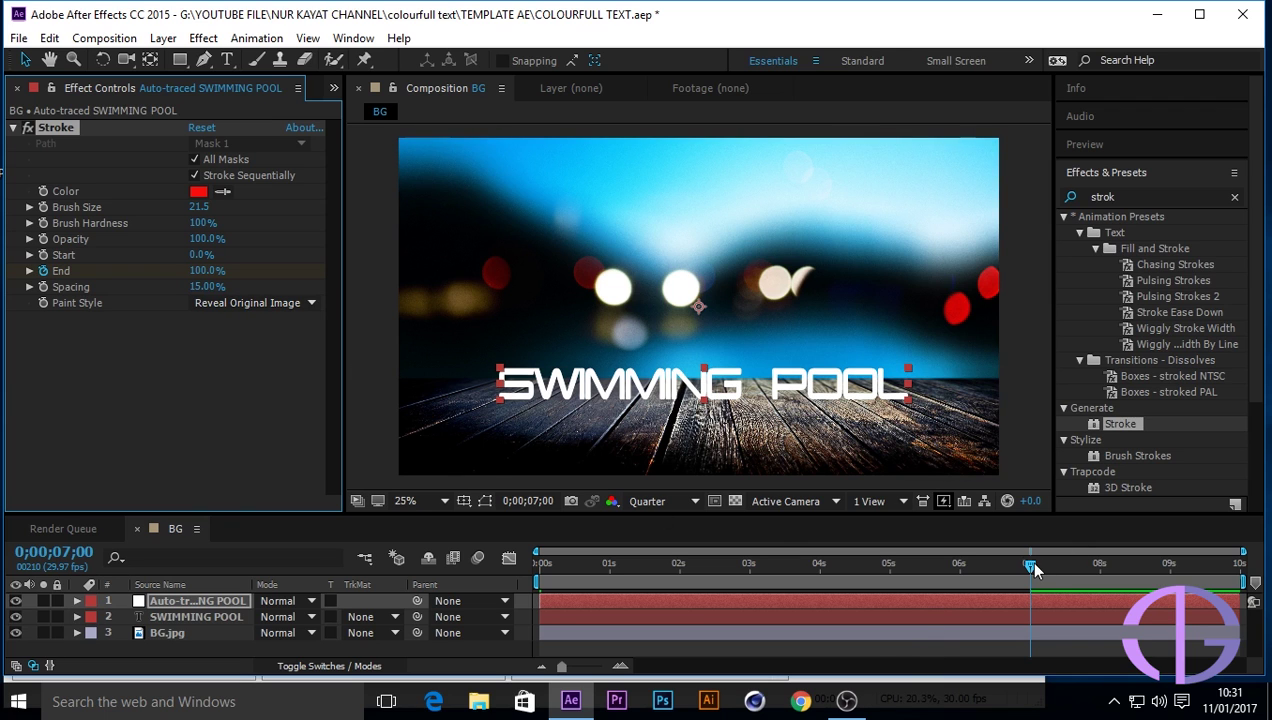
Hide the original SWIMMING POOL text layer and preview the stroke reveal from the first frame
{"action": "left_click_drag", "start_coordinate": [1033, 566], "coordinate": [527, 598]}
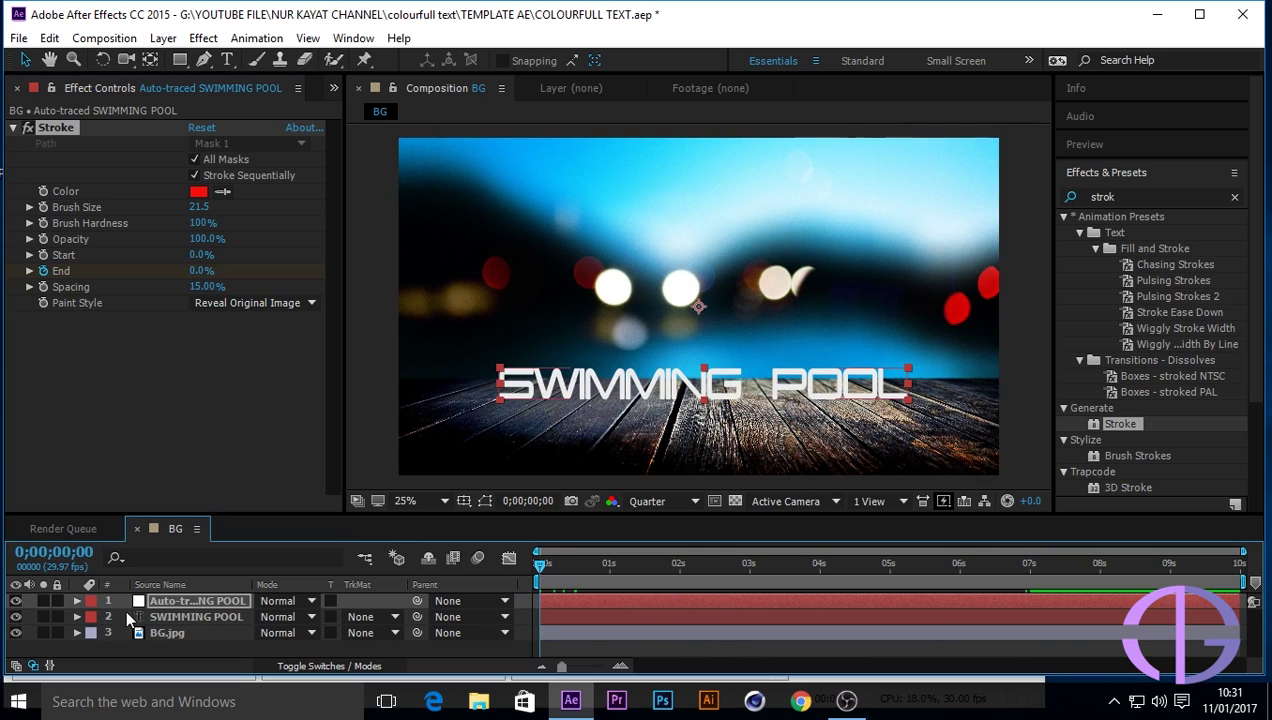
{"action": "left_click", "coordinate": [15, 617]}
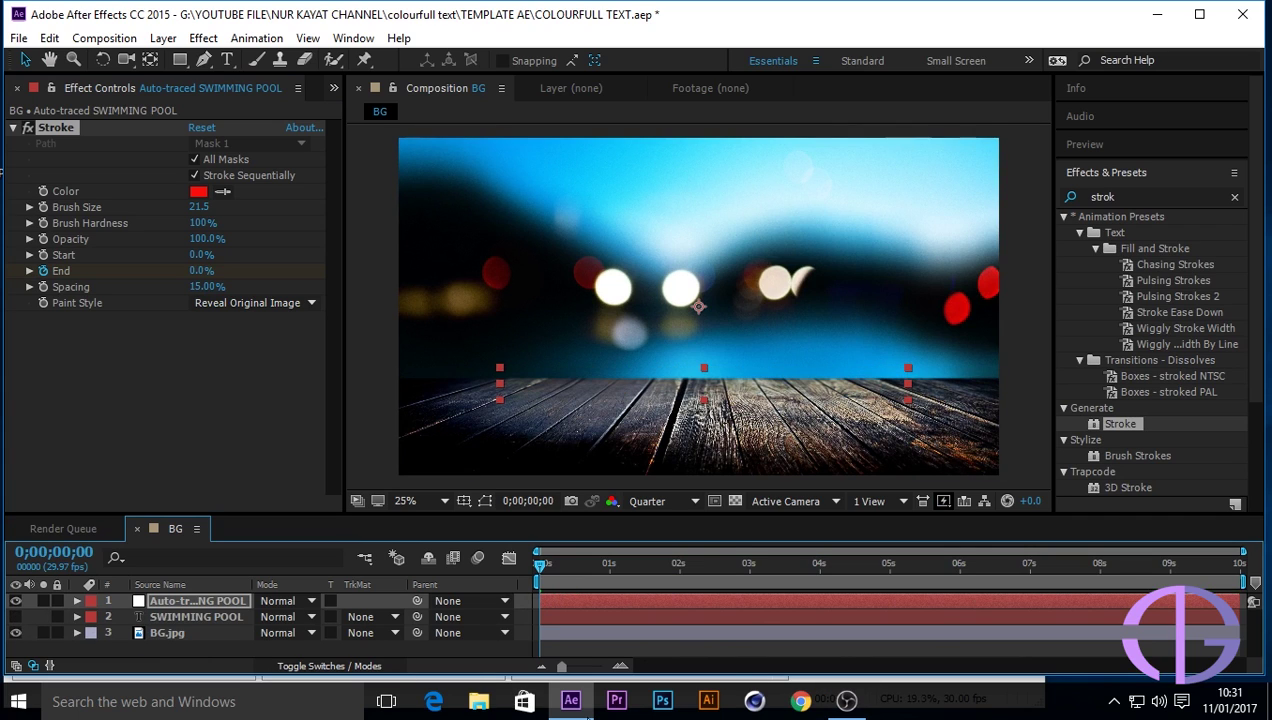
{"action": "key", "text": "space"}
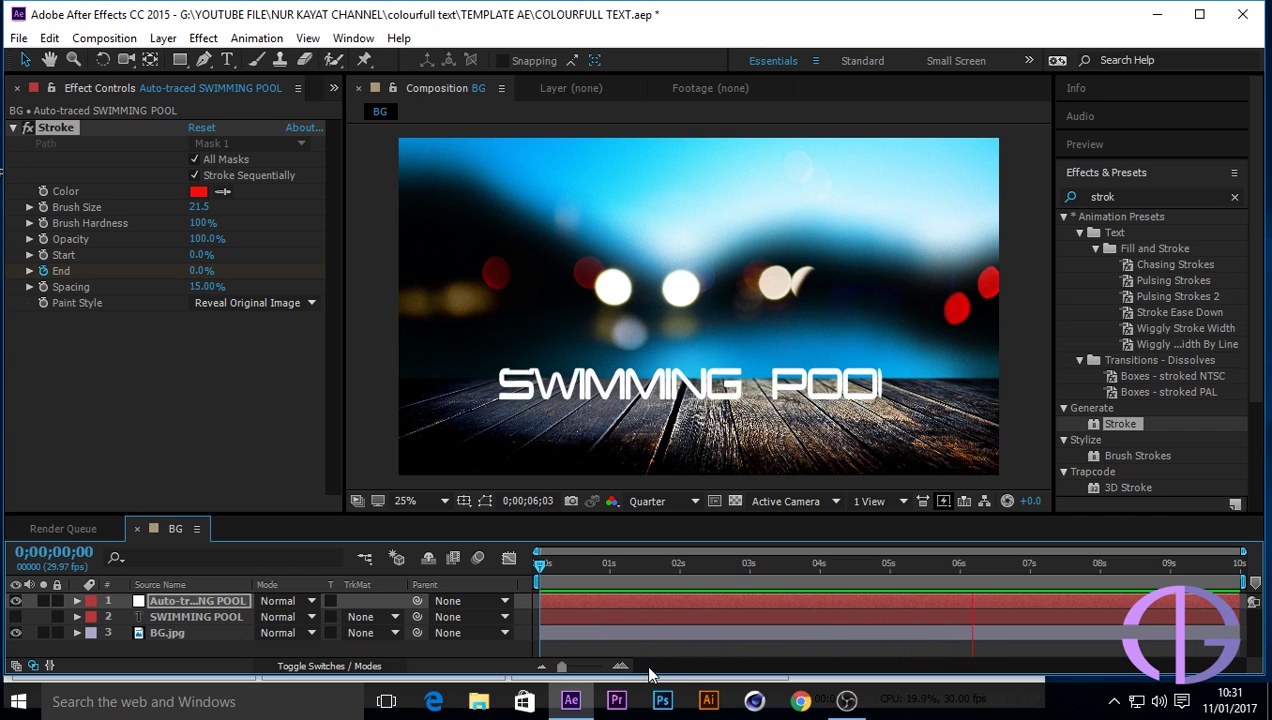
{"action": "key", "text": "space"}
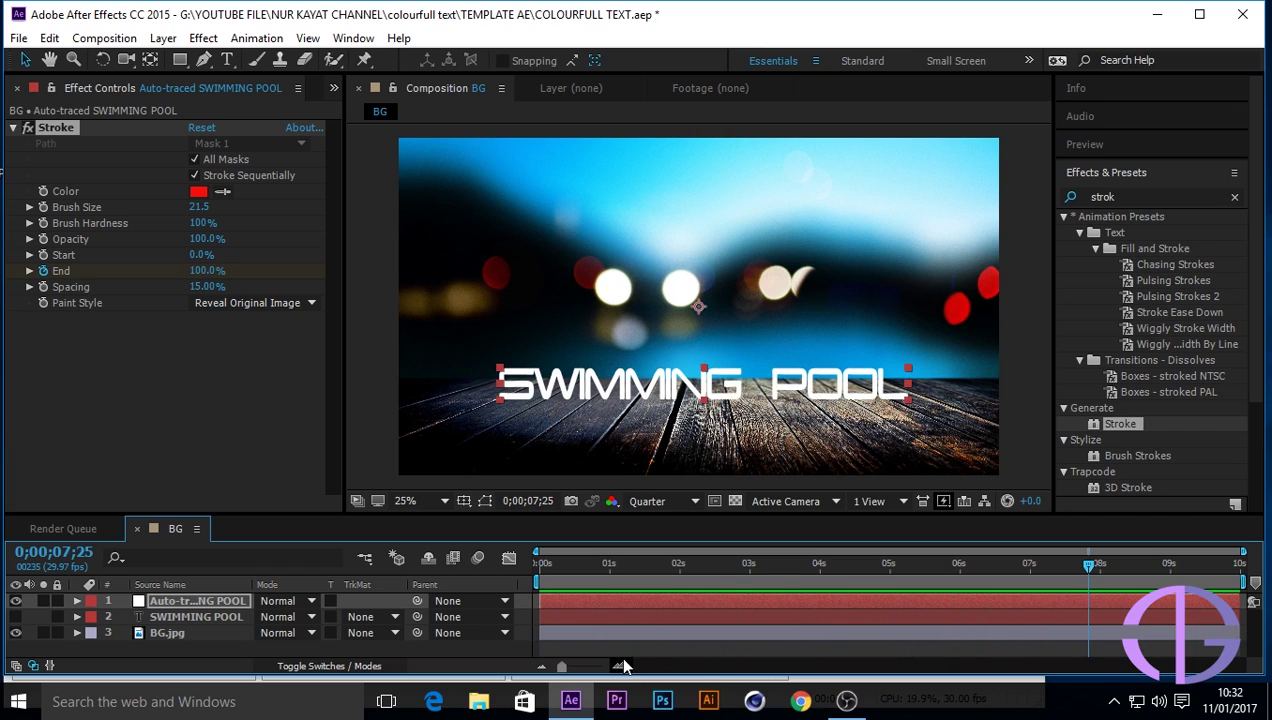
Move the current time to 0;00;07;02, then find the Generate category's Fill effect and apply it to the Auto-traced SWIMMING POOL layer
{"action": "mouse_move", "coordinate": [1089, 566]}
{"action": "left_mouse_down"}
{"action": "mouse_move", "coordinate": [540, 567]}
{"action": "mouse_move", "coordinate": [815, 620]}
{"action": "mouse_move", "coordinate": [1026, 637]}
{"action": "left_mouse_up"}
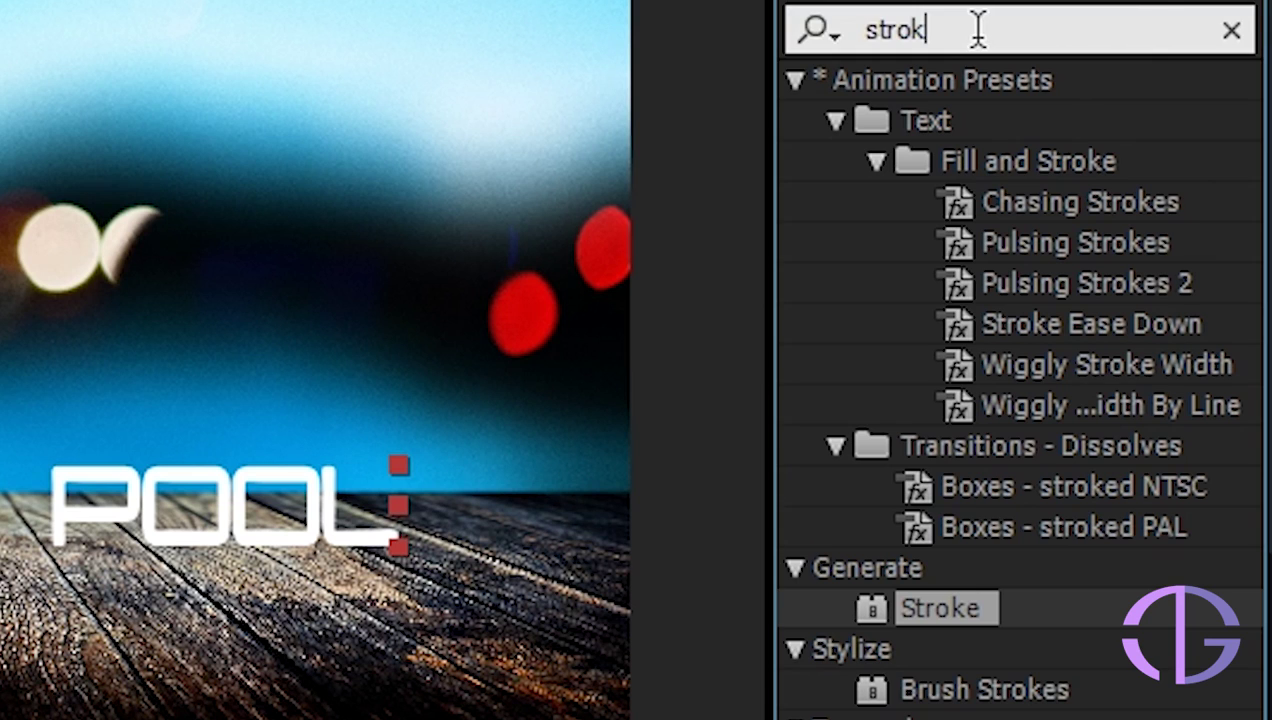
{"action": "key", "text": "BackSpace"}
{"action": "key", "text": "BackSpace"}
{"action": "key", "text": "BackSpace"}
{"action": "key", "text": "BackSpace"}
{"action": "key", "text": "BackSpace"}
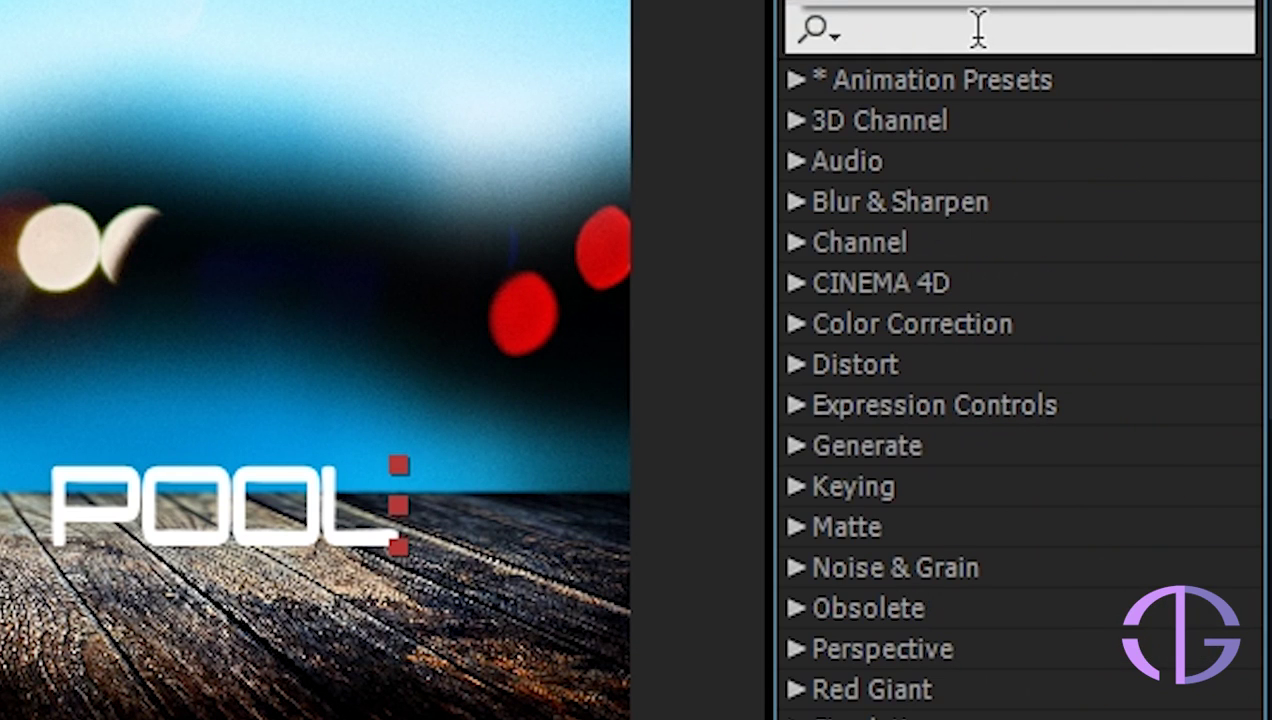
{"action": "type", "text": "fill"}
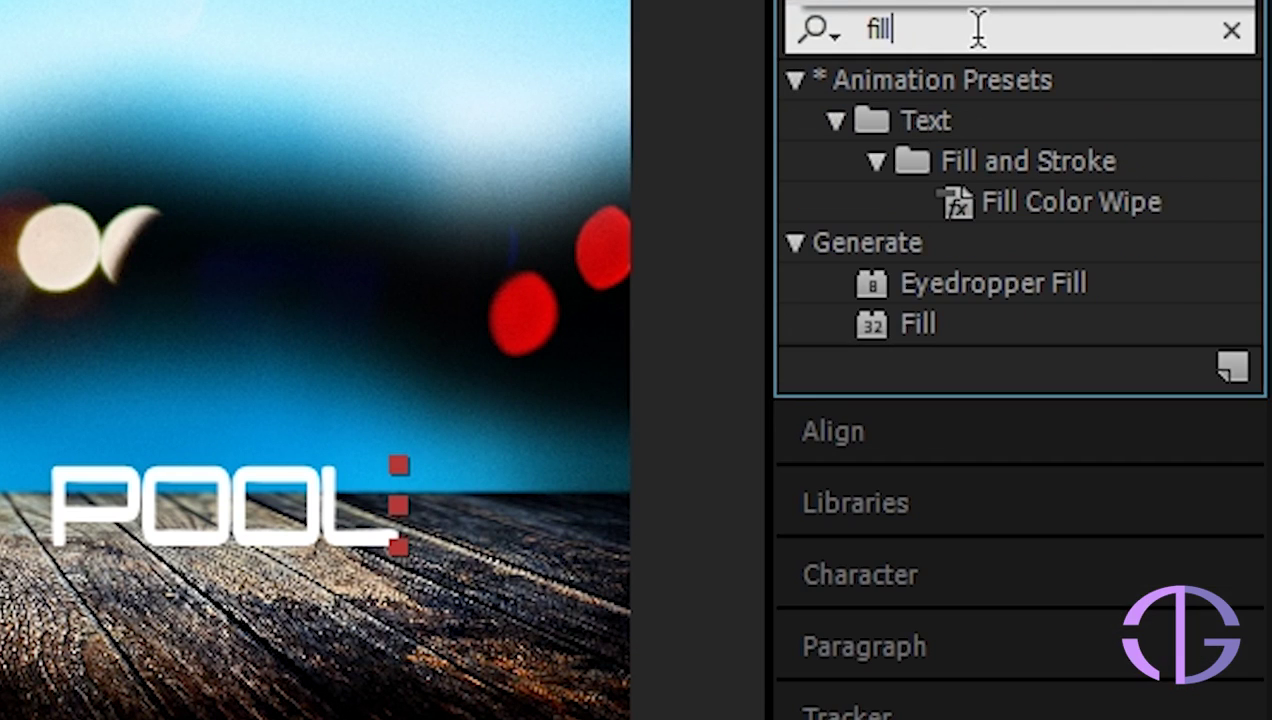
{"action": "left_click", "coordinate": [920, 325]}
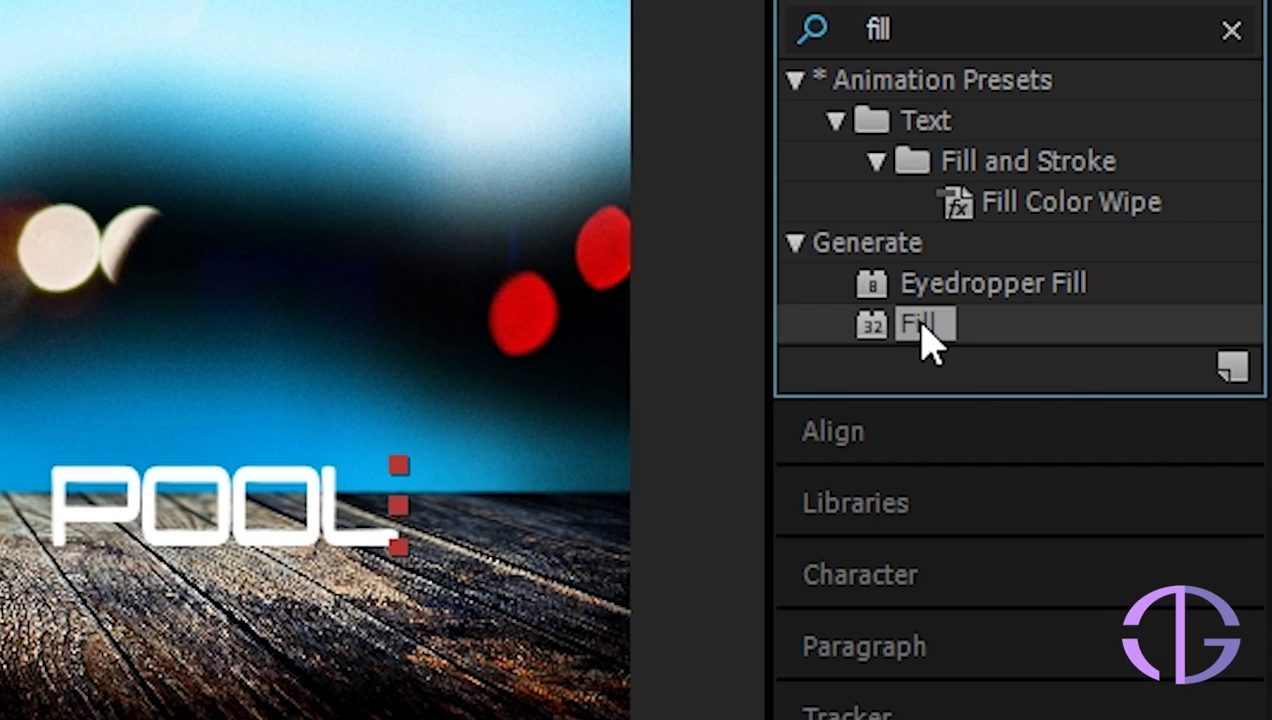
{"action": "left_click_drag", "start_coordinate": [940, 330], "coordinate": [208, 598]}
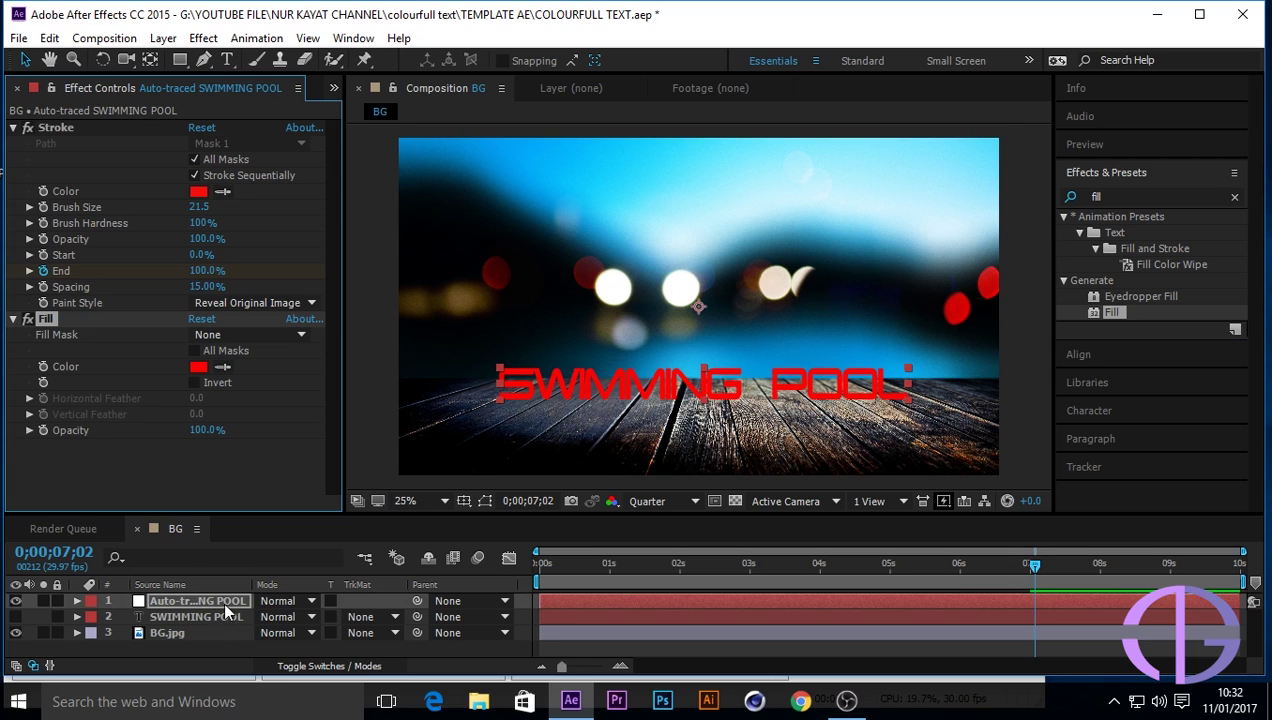
Duplicate the Auto-traced SWIMMING POOL layer five times and enlarge the timeline area to show all the copies
{"action": "left_click", "coordinate": [229, 605]}
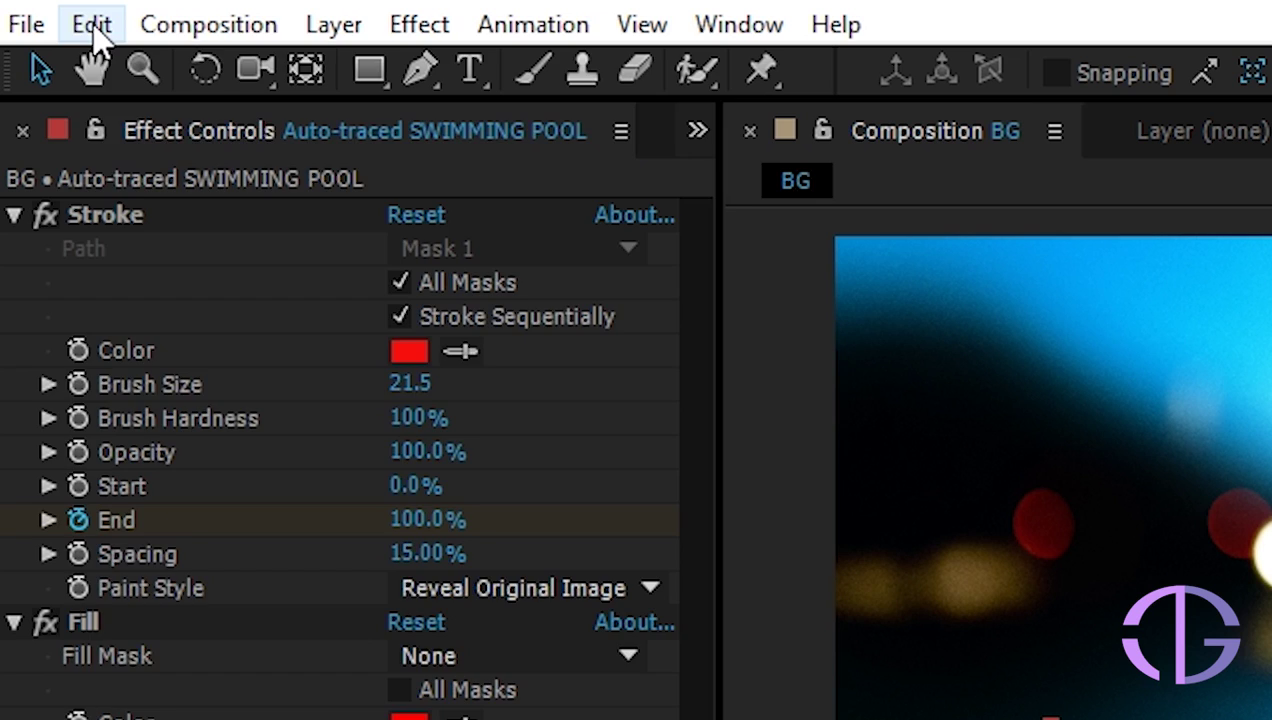
{"action": "left_click", "coordinate": [46, 37]}
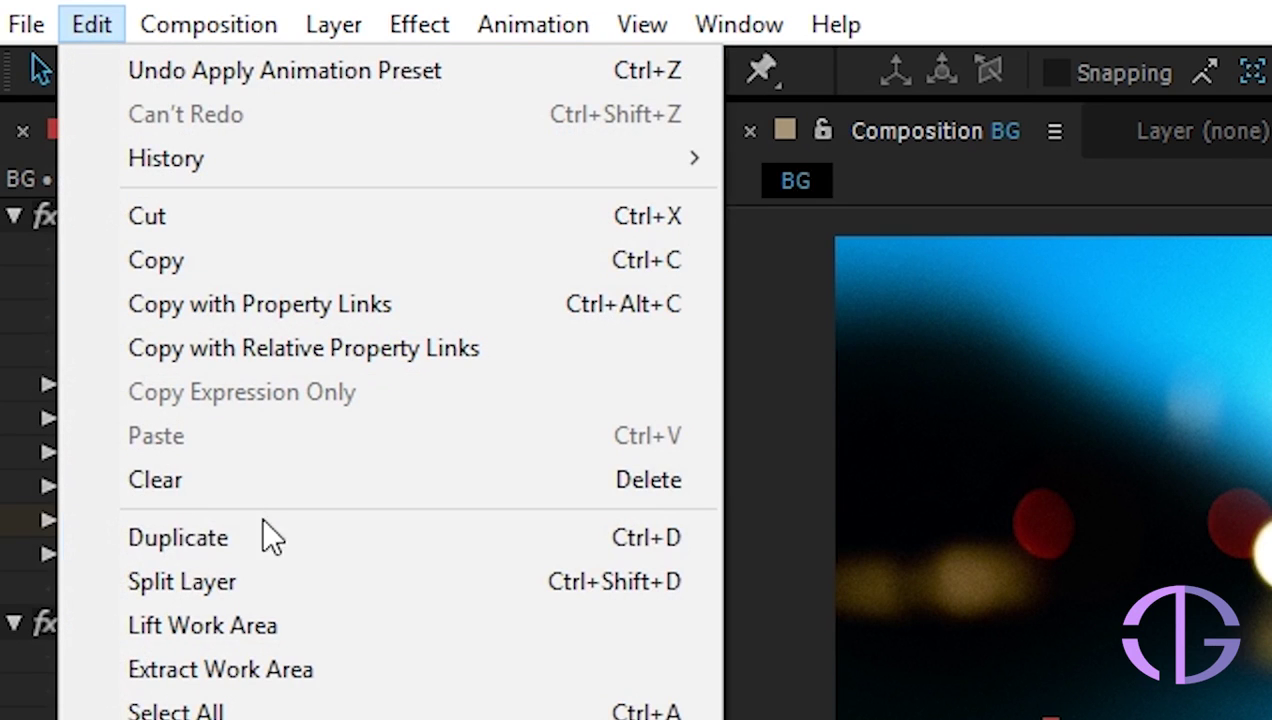
{"action": "left_click", "coordinate": [249, 542]}
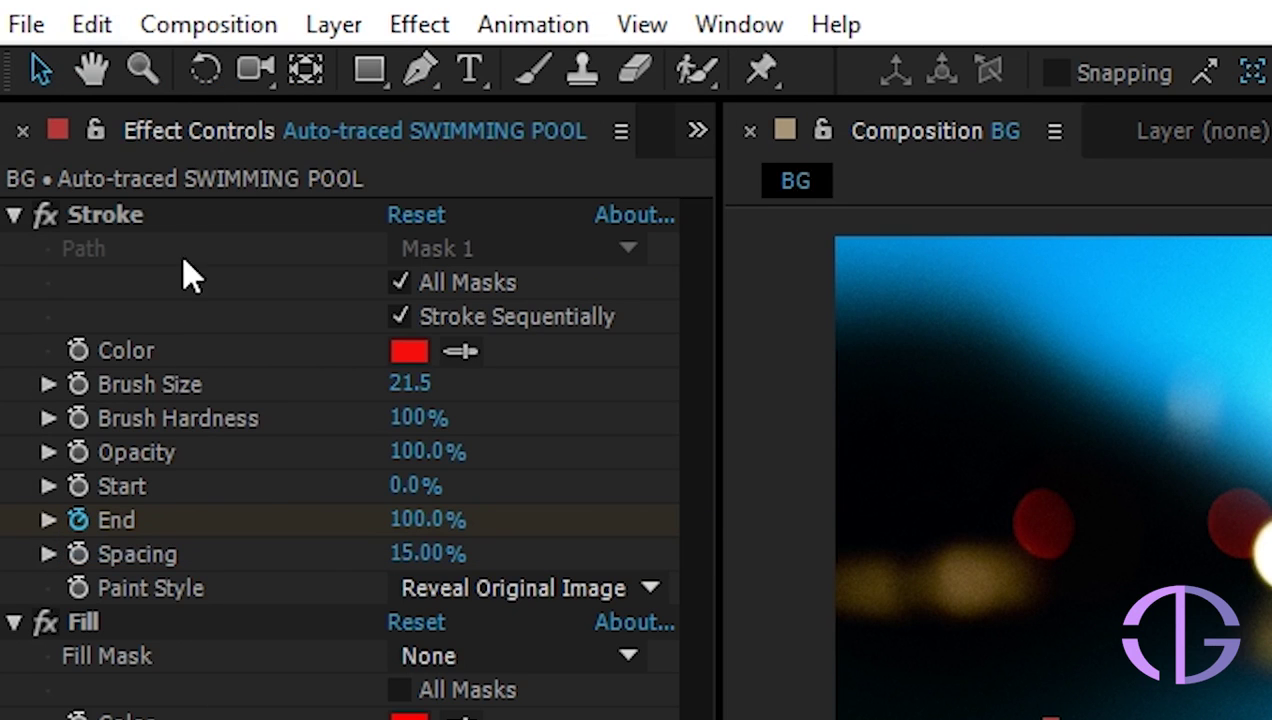
{"action": "left_click", "coordinate": [92, 22]}
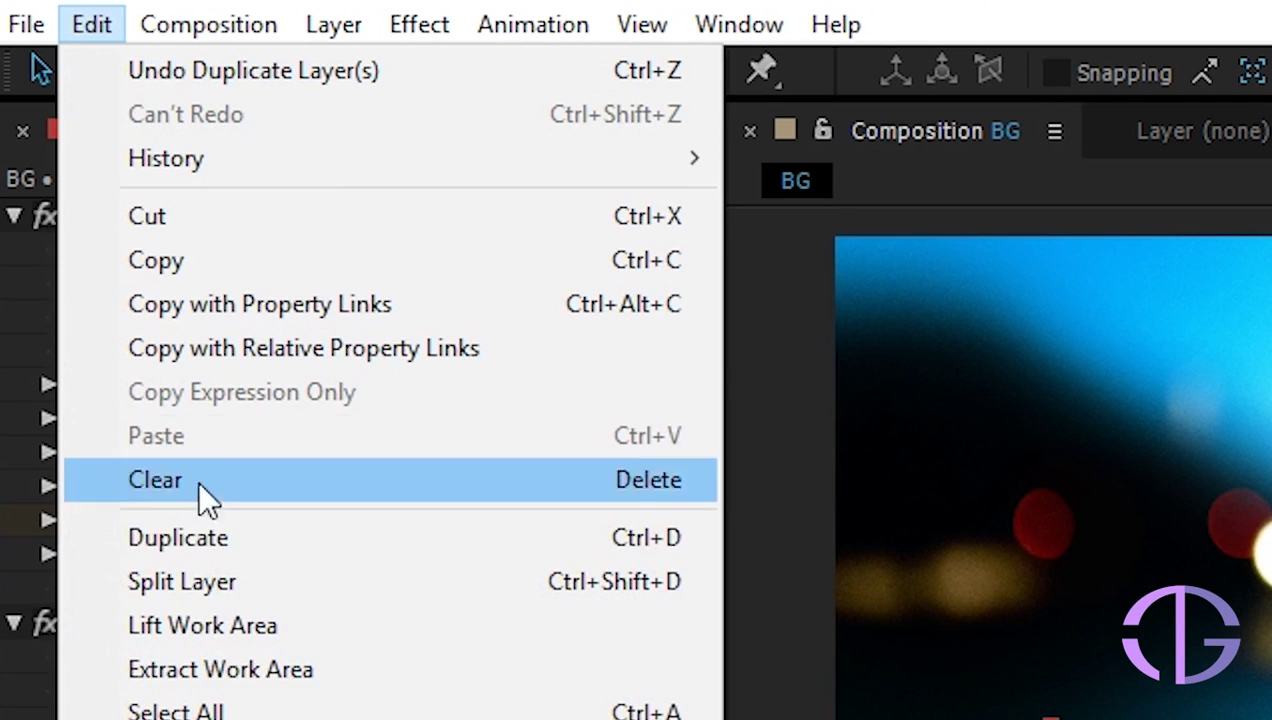
{"action": "left_click", "coordinate": [202, 542]}
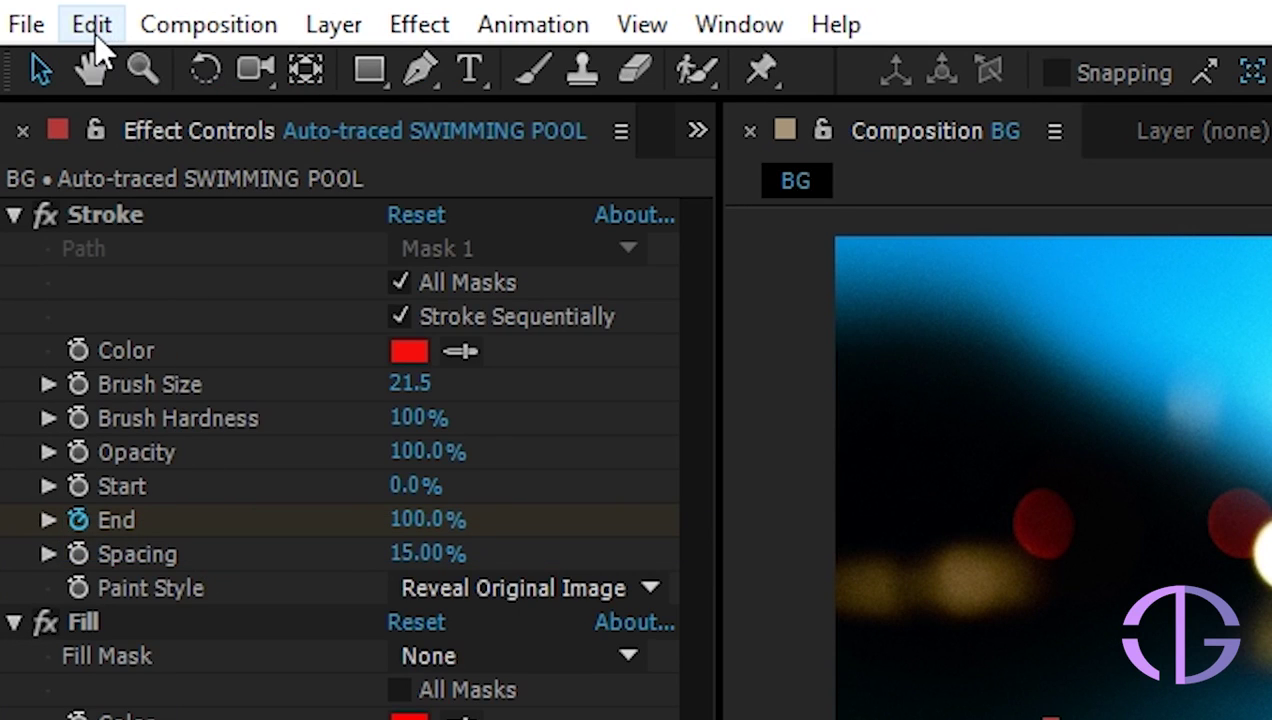
{"action": "left_click", "coordinate": [98, 38]}
{"action": "left_click", "coordinate": [207, 538]}
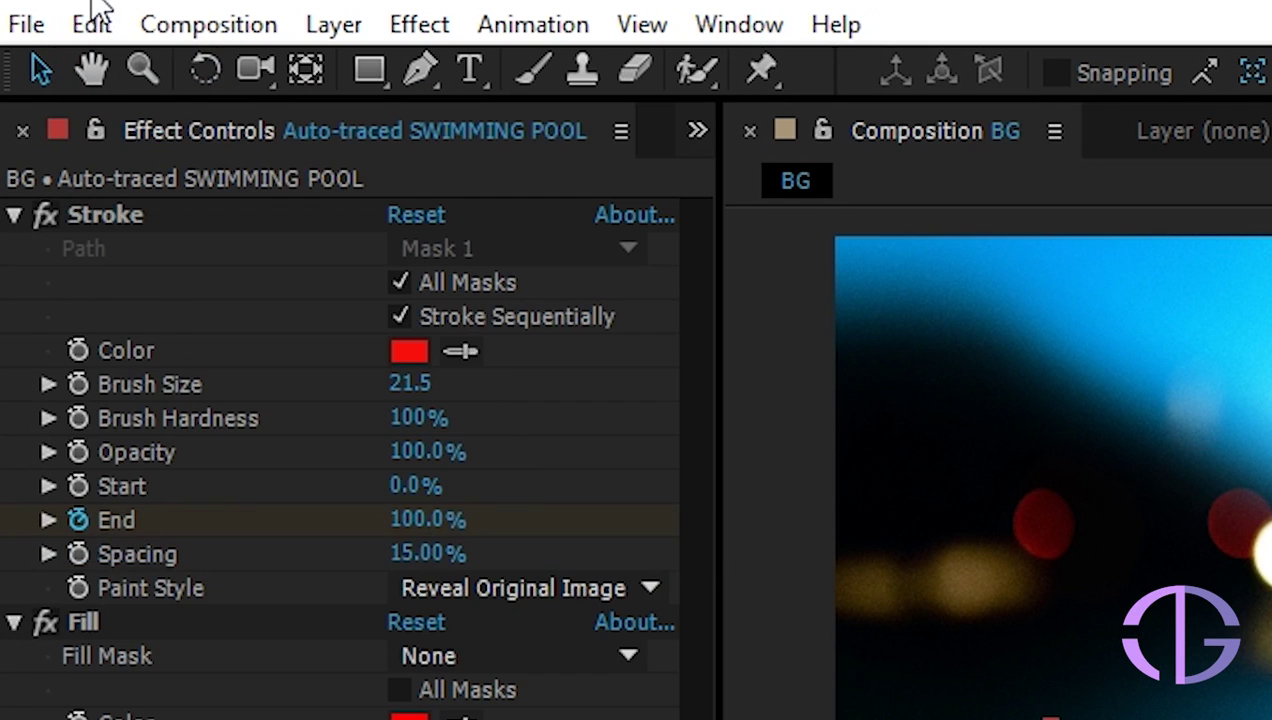
{"action": "left_click", "coordinate": [90, 23]}
{"action": "left_click", "coordinate": [186, 537]}
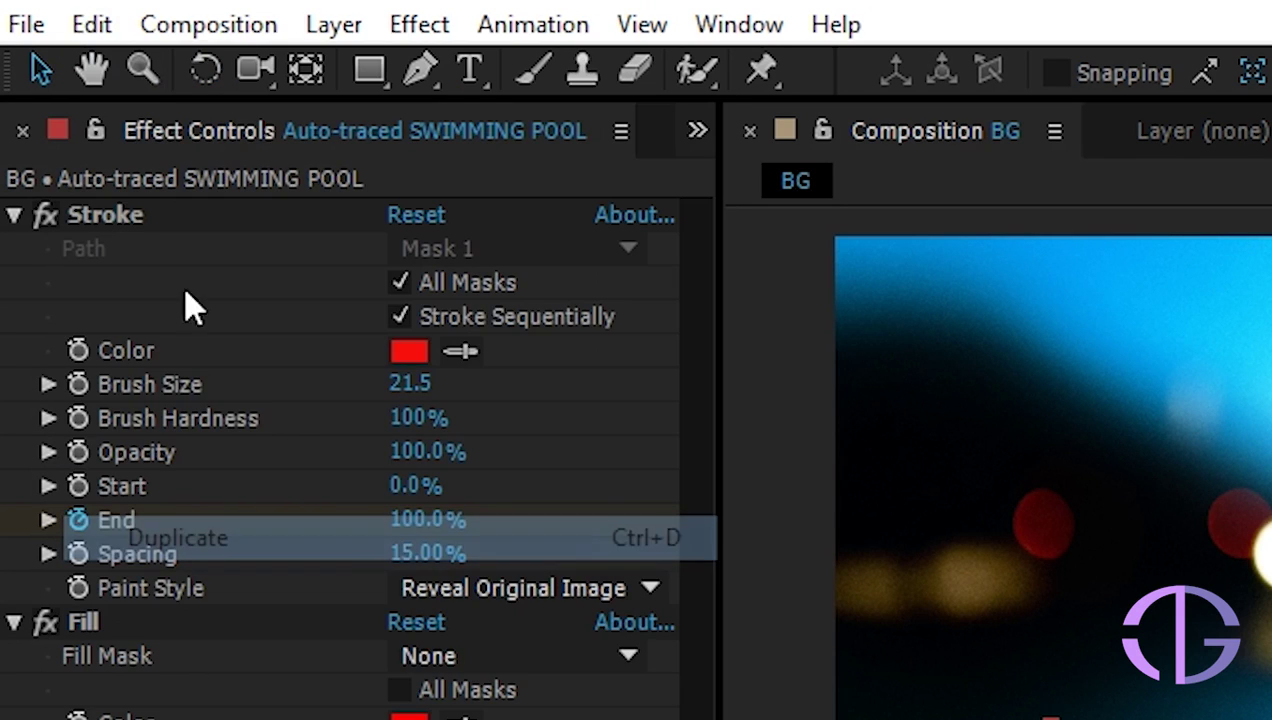
{"action": "left_click", "coordinate": [92, 24]}
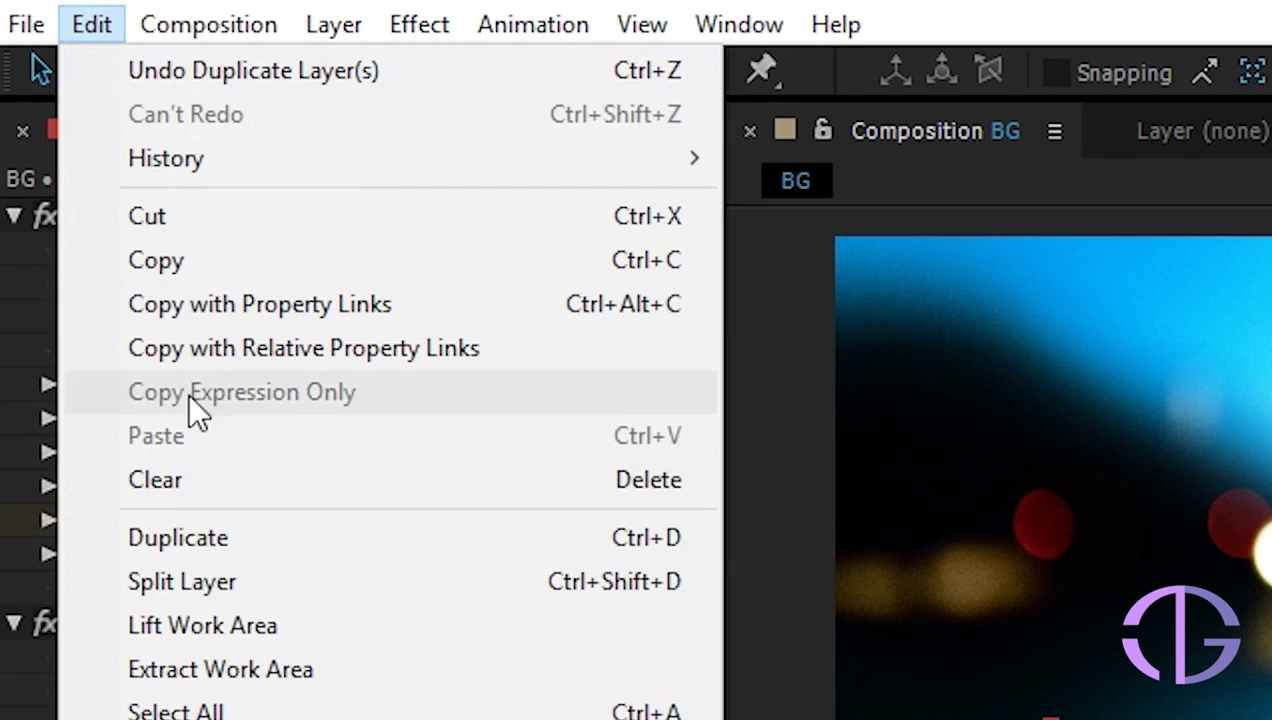
{"action": "left_click", "coordinate": [201, 537]}
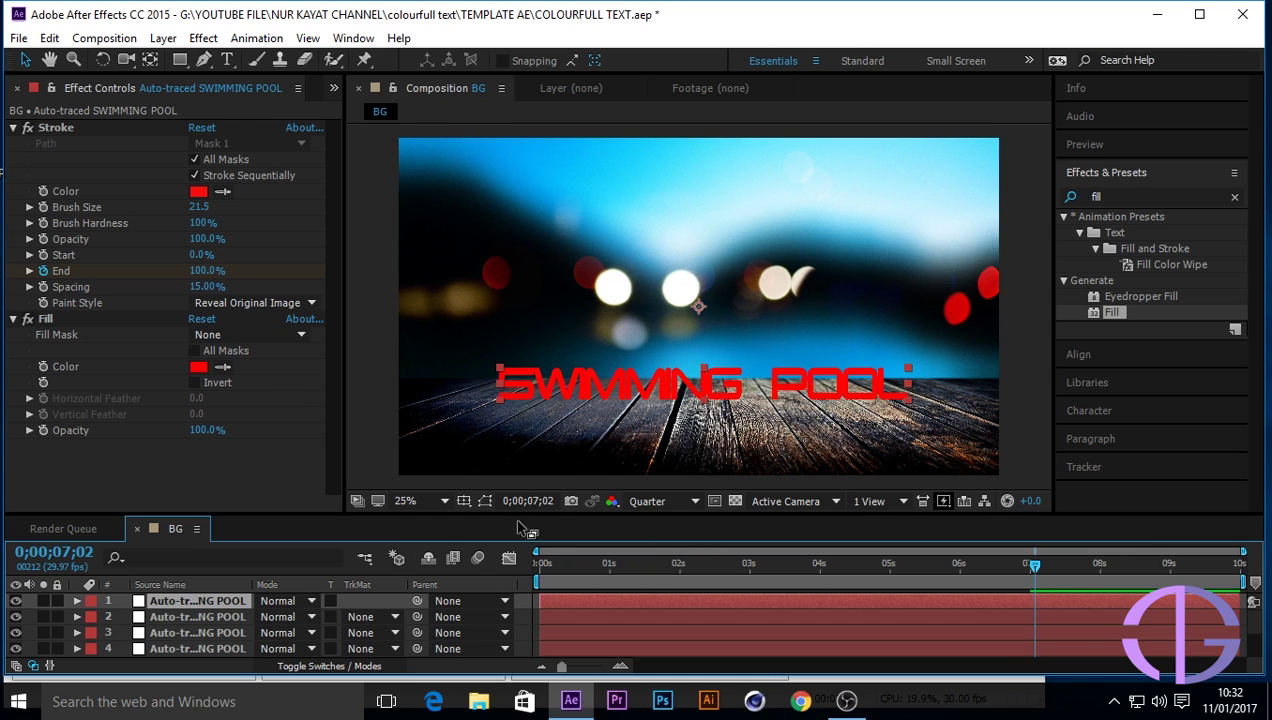
{"action": "left_click_drag", "start_coordinate": [534, 513], "coordinate": [531, 459]}
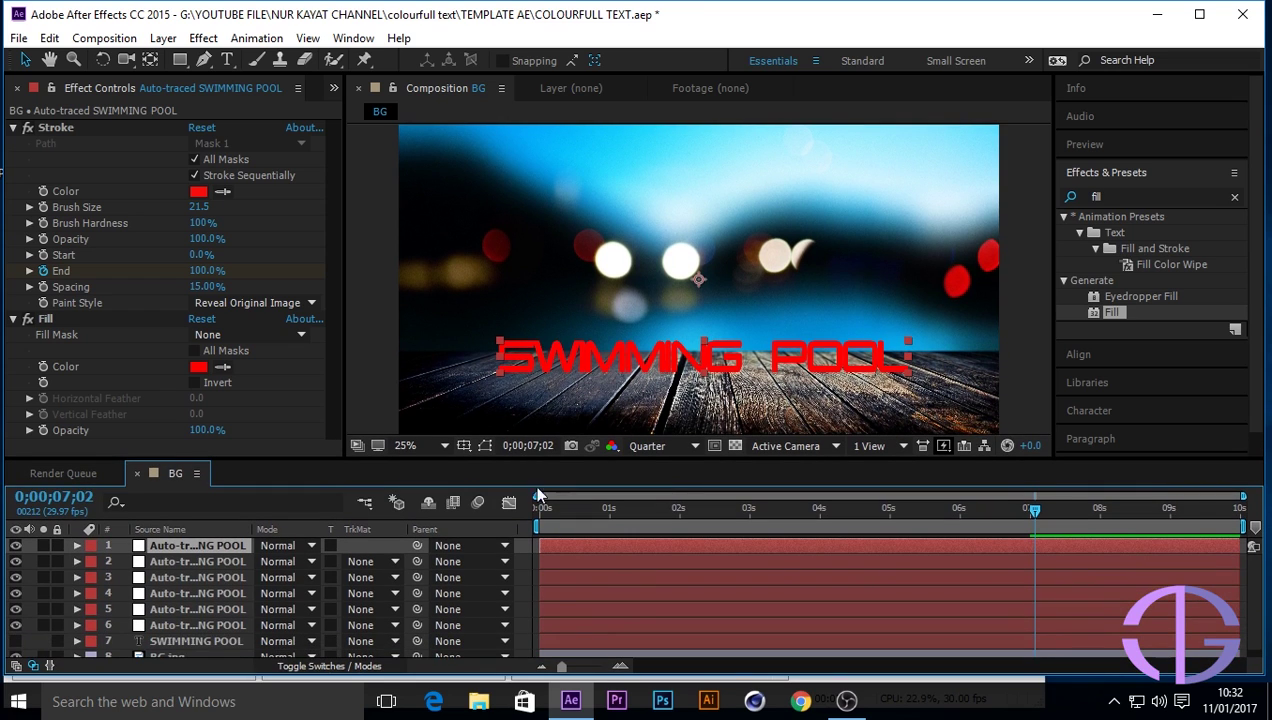
Change the Fill color of the Auto-traced SWIMMING POOL copy in layer 5 to bright magenta, about FF00EA
{"action": "left_click", "coordinate": [174, 618]}
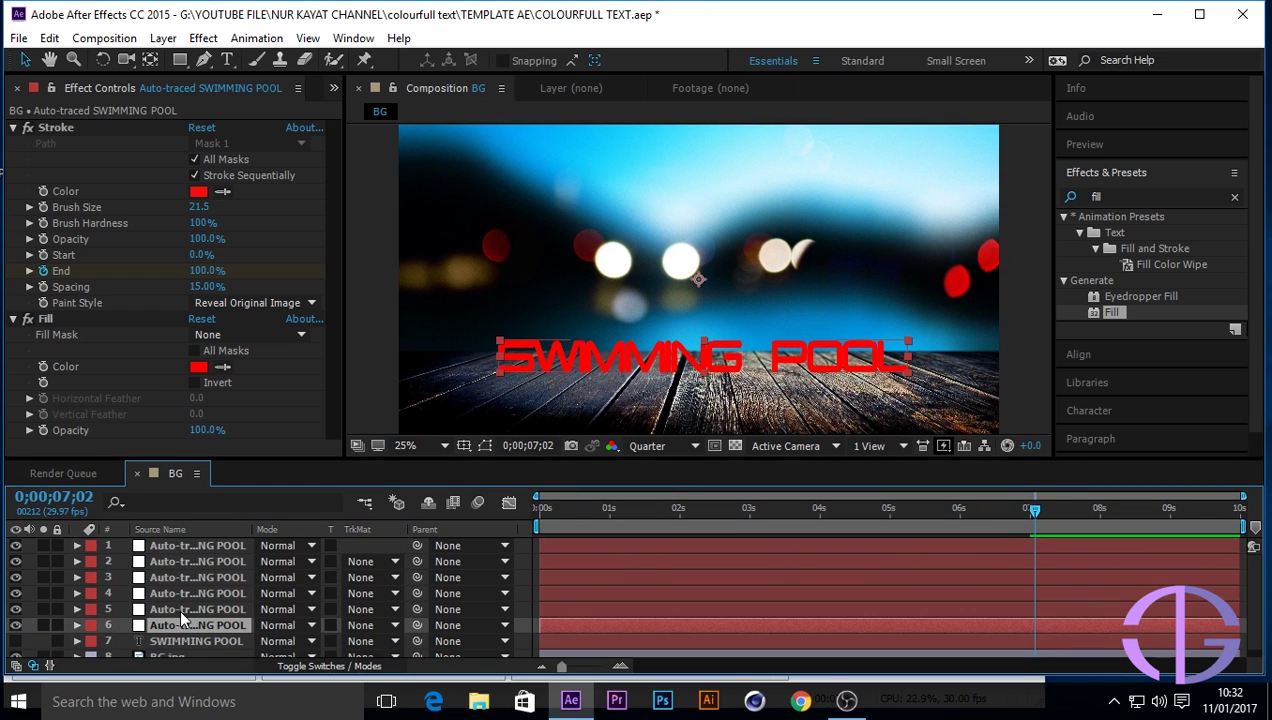
{"action": "left_click", "coordinate": [182, 604]}
{"action": "left_click", "coordinate": [198, 367]}
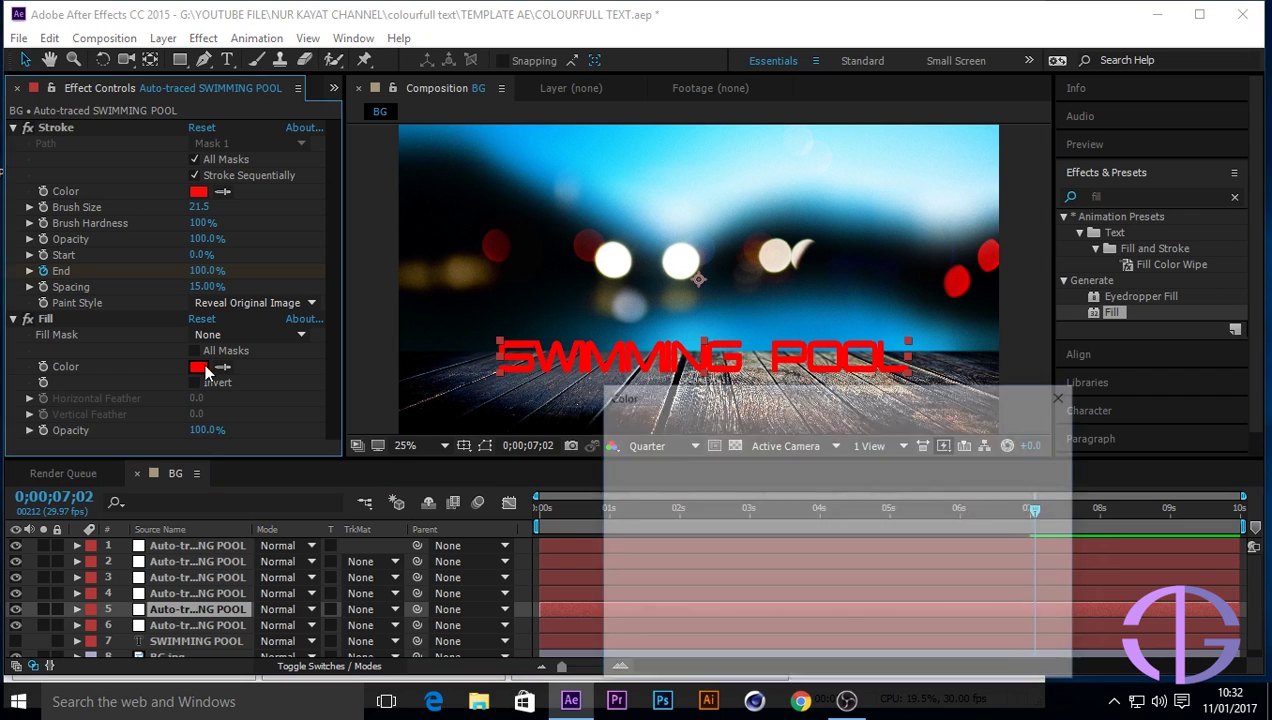
{"action": "left_click", "coordinate": [875, 463]}
{"action": "left_click", "coordinate": [837, 443]}
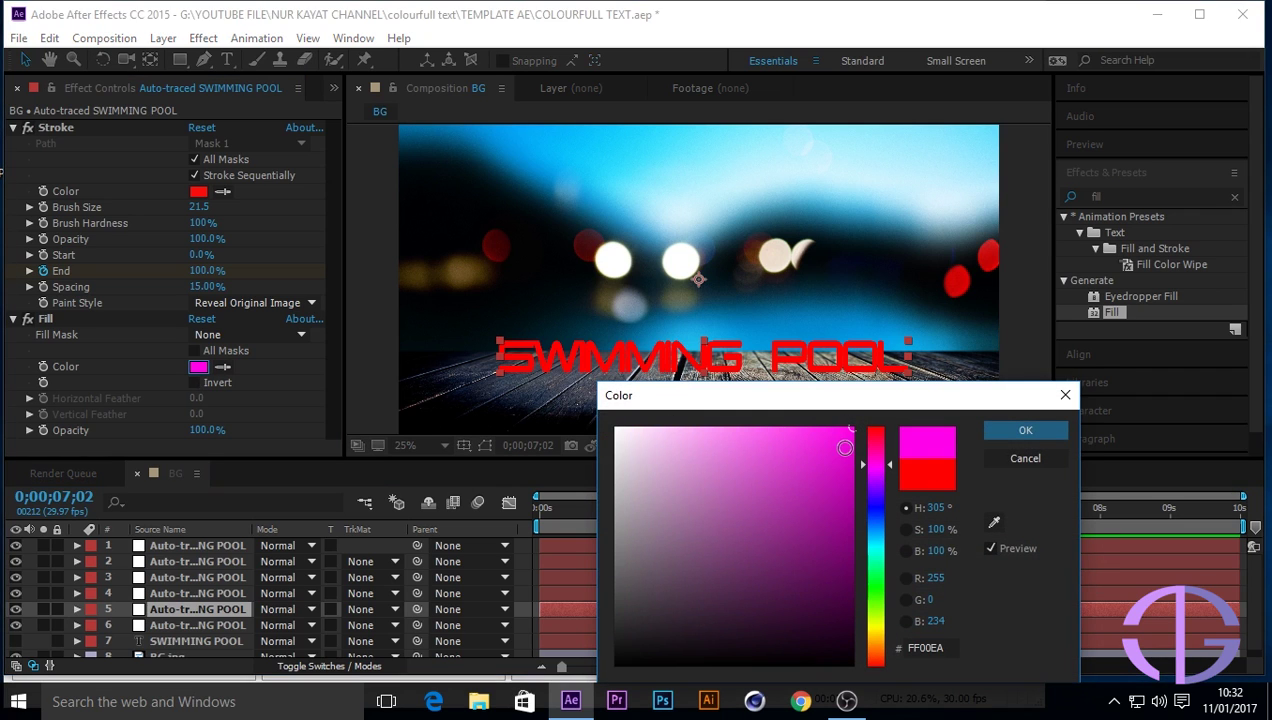
{"action": "left_click", "coordinate": [1022, 430]}
Change the Fill color of the Auto-traced SWIMMING POOL copy in layer 4 to blue, about 0C00FF
{"action": "left_click", "coordinate": [238, 593]}
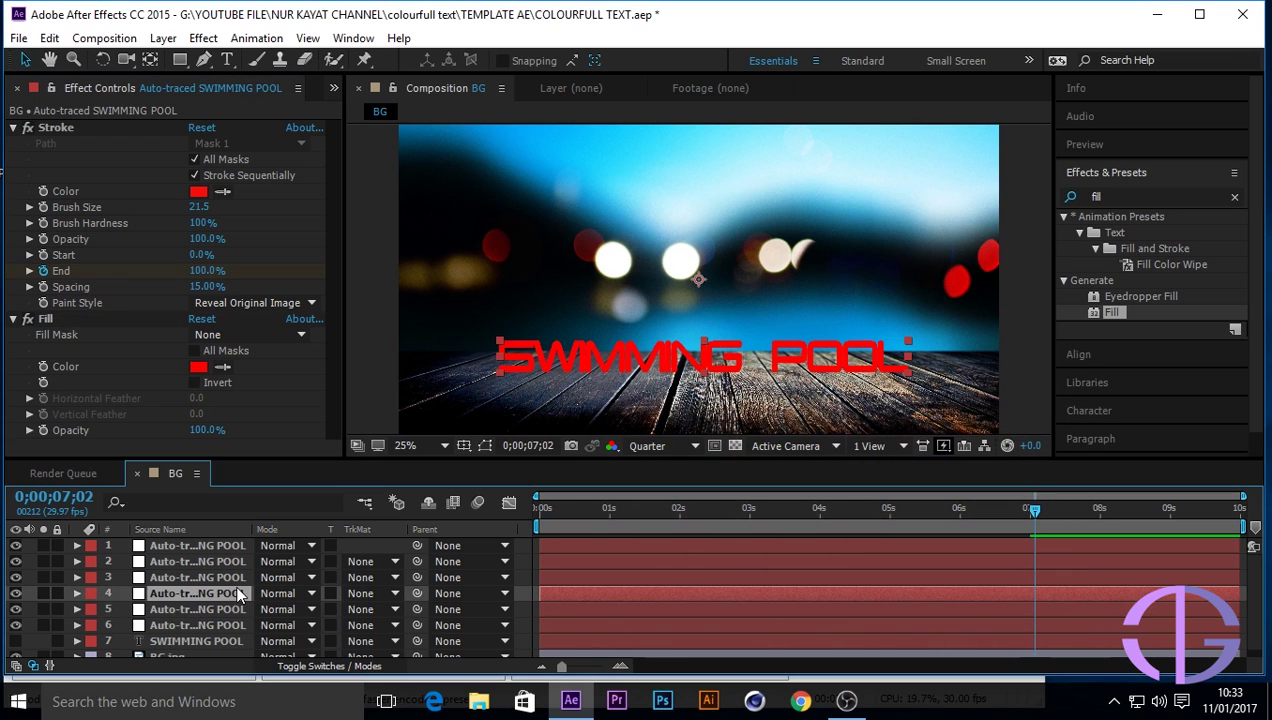
{"action": "left_click", "coordinate": [200, 368]}
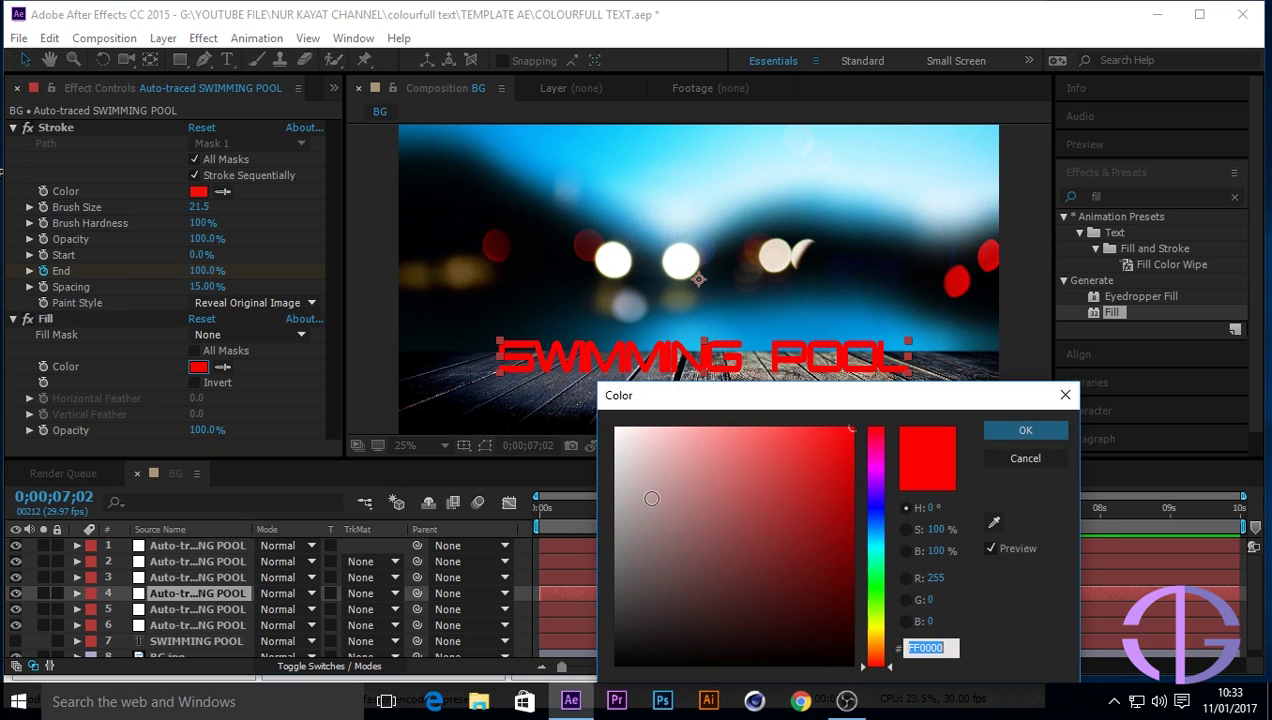
{"action": "left_click", "coordinate": [878, 505]}
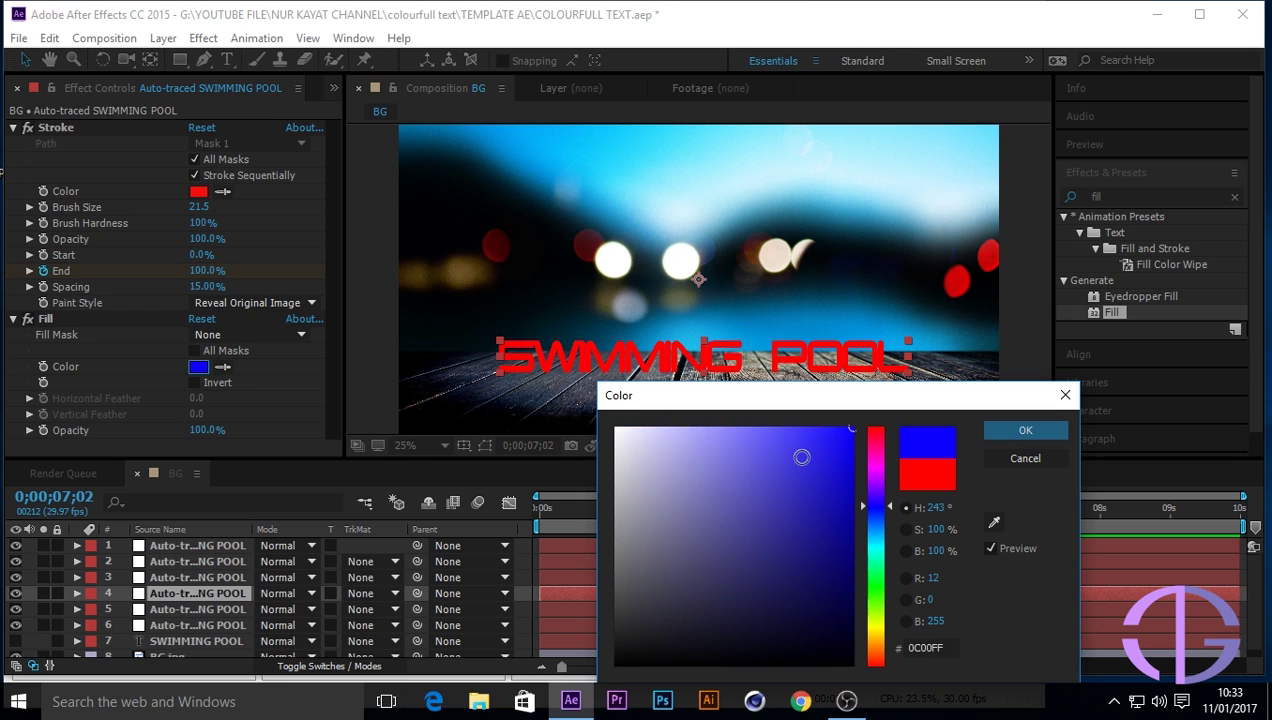
{"action": "left_click", "coordinate": [1025, 430]}
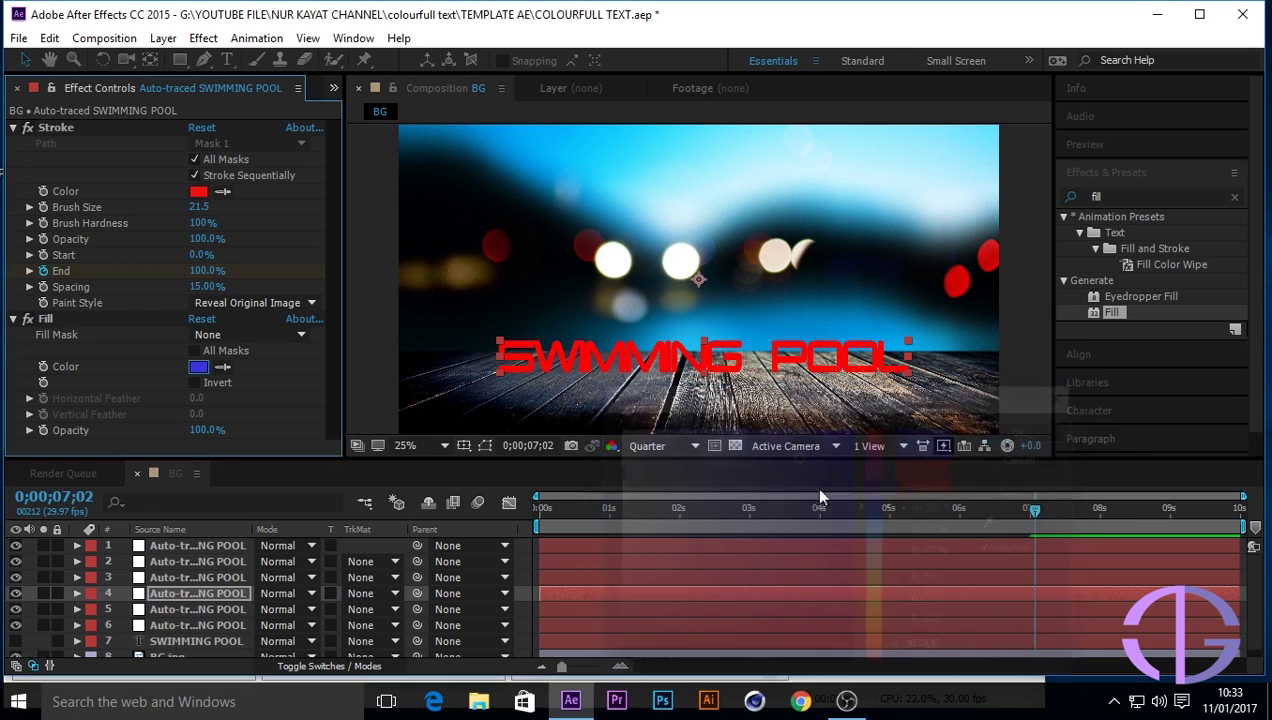
Change the Fill color of the Auto-traced SWIMMING POOL copy in layer 3 to cyan, about 00DEFF
{"action": "left_click", "coordinate": [206, 577]}
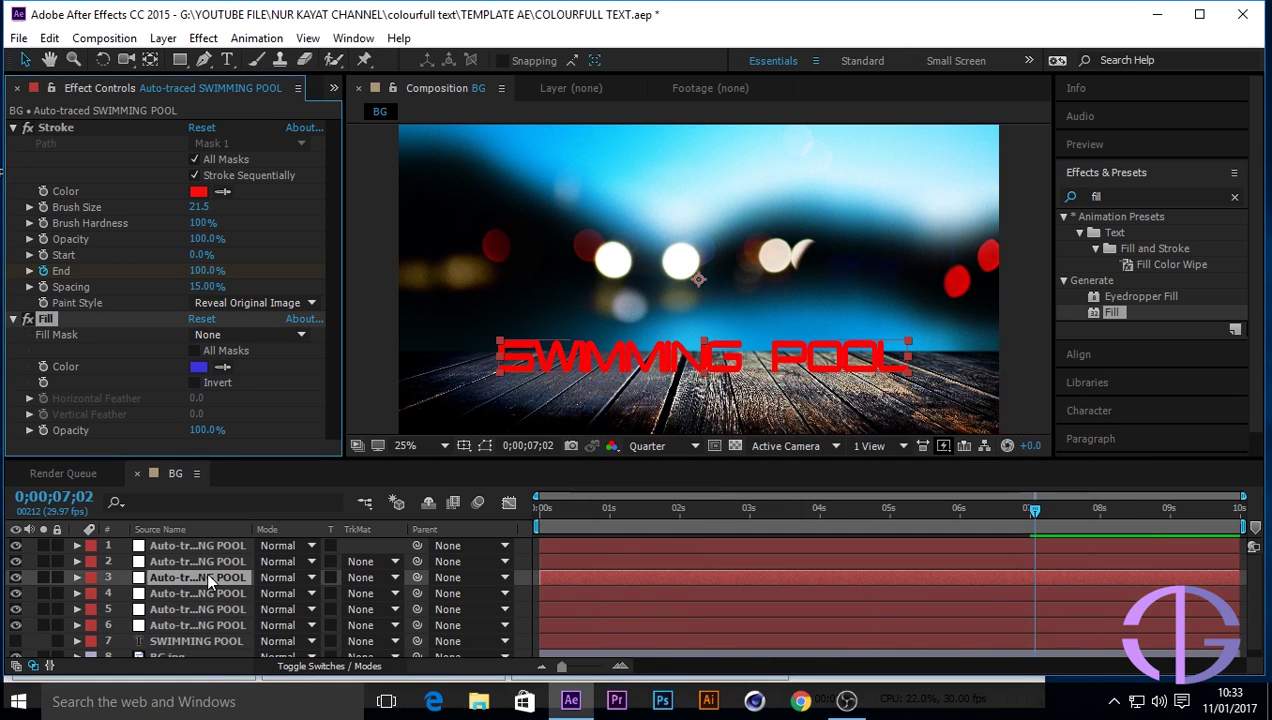
{"action": "left_click", "coordinate": [199, 368]}
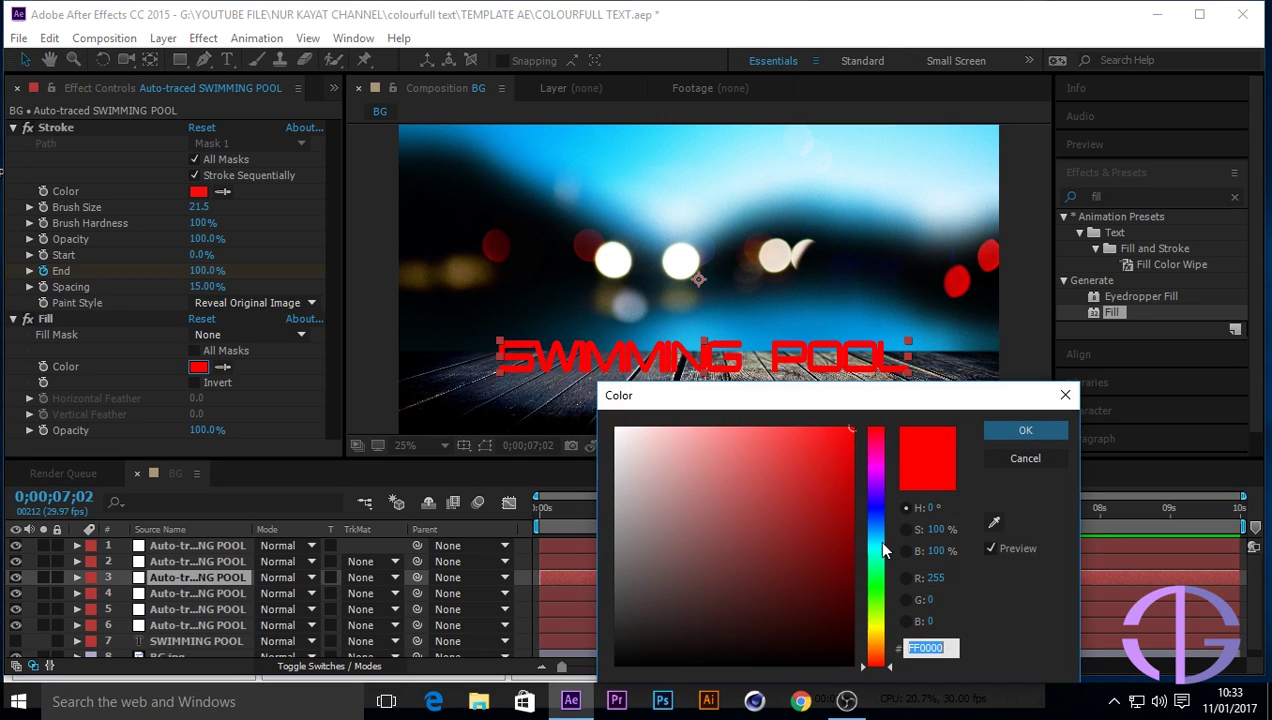
{"action": "left_click", "coordinate": [876, 543]}
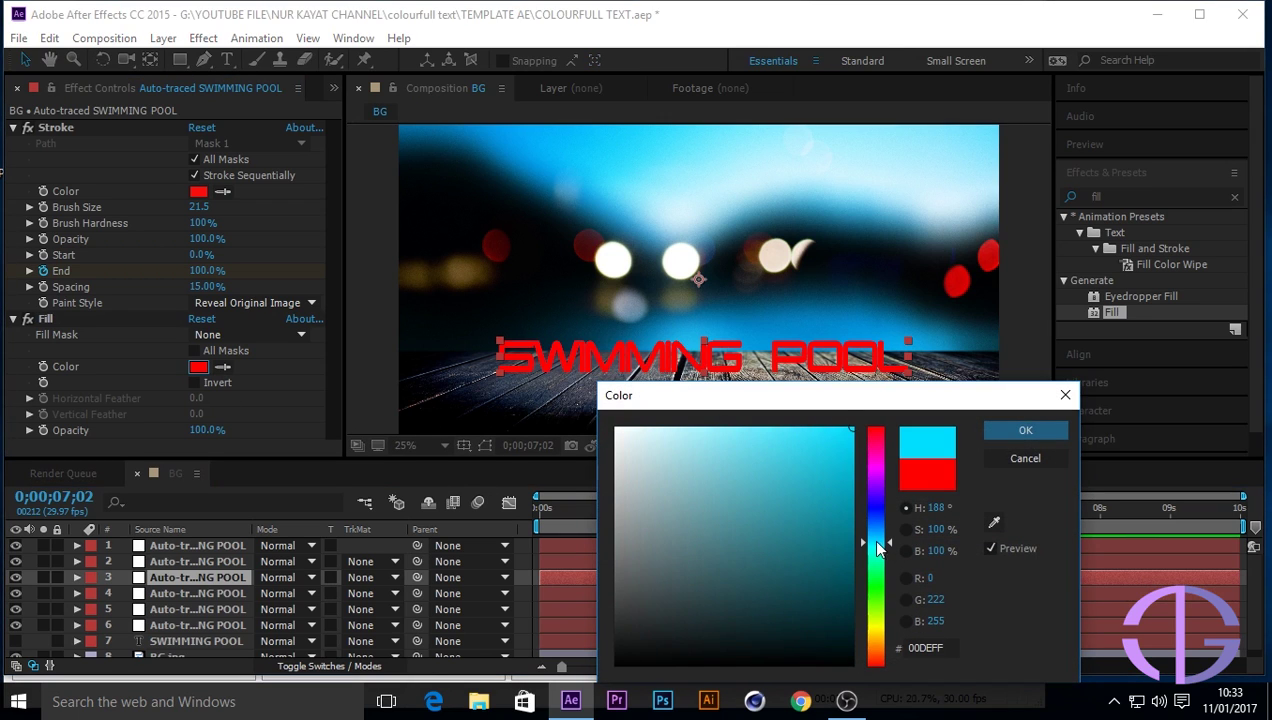
{"action": "left_click", "coordinate": [1024, 429]}
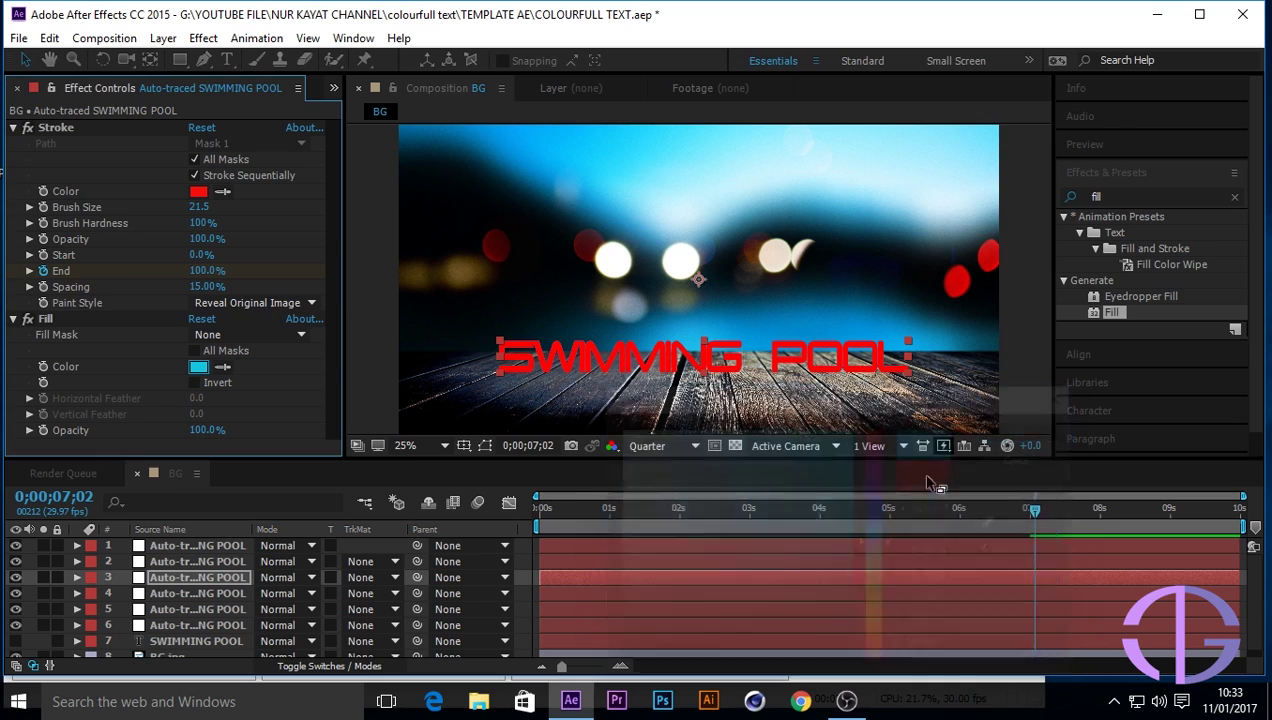
Change the Fill color of the Auto-traced SWIMMING POOL copy in layer 2 to bright green, about 00FF06
{"action": "left_click", "coordinate": [190, 561]}
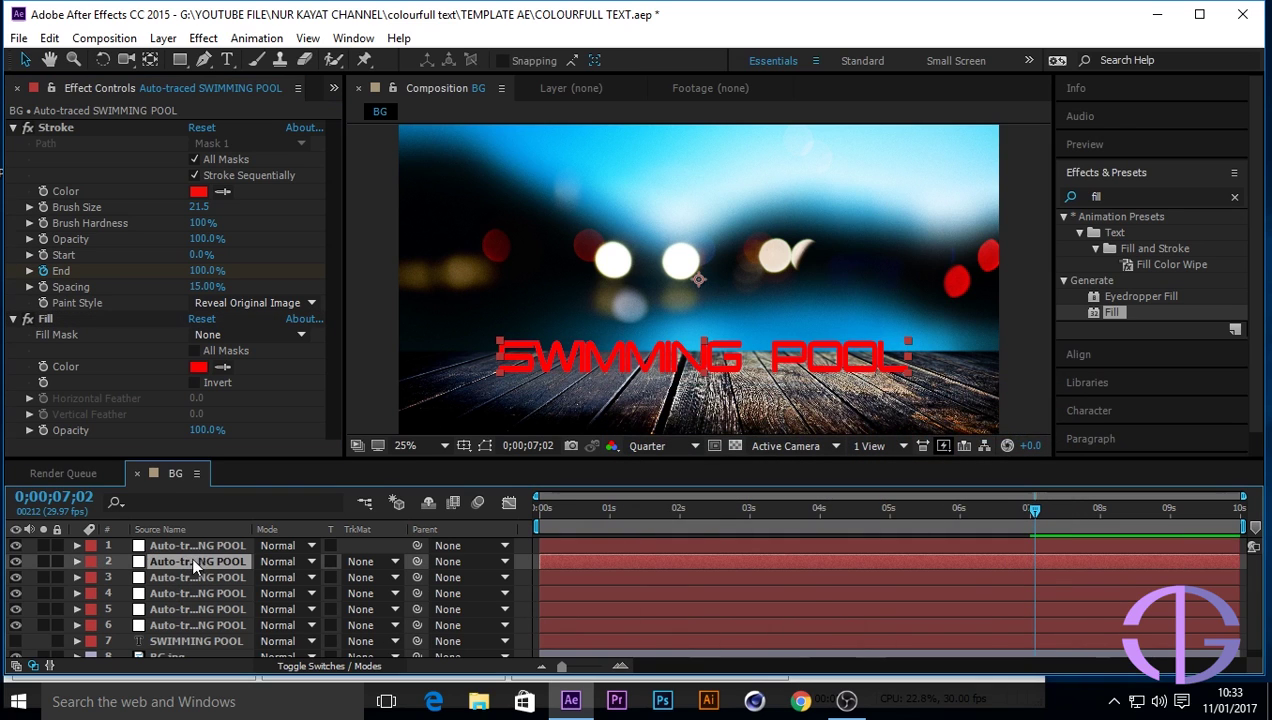
{"action": "left_click", "coordinate": [198, 366]}
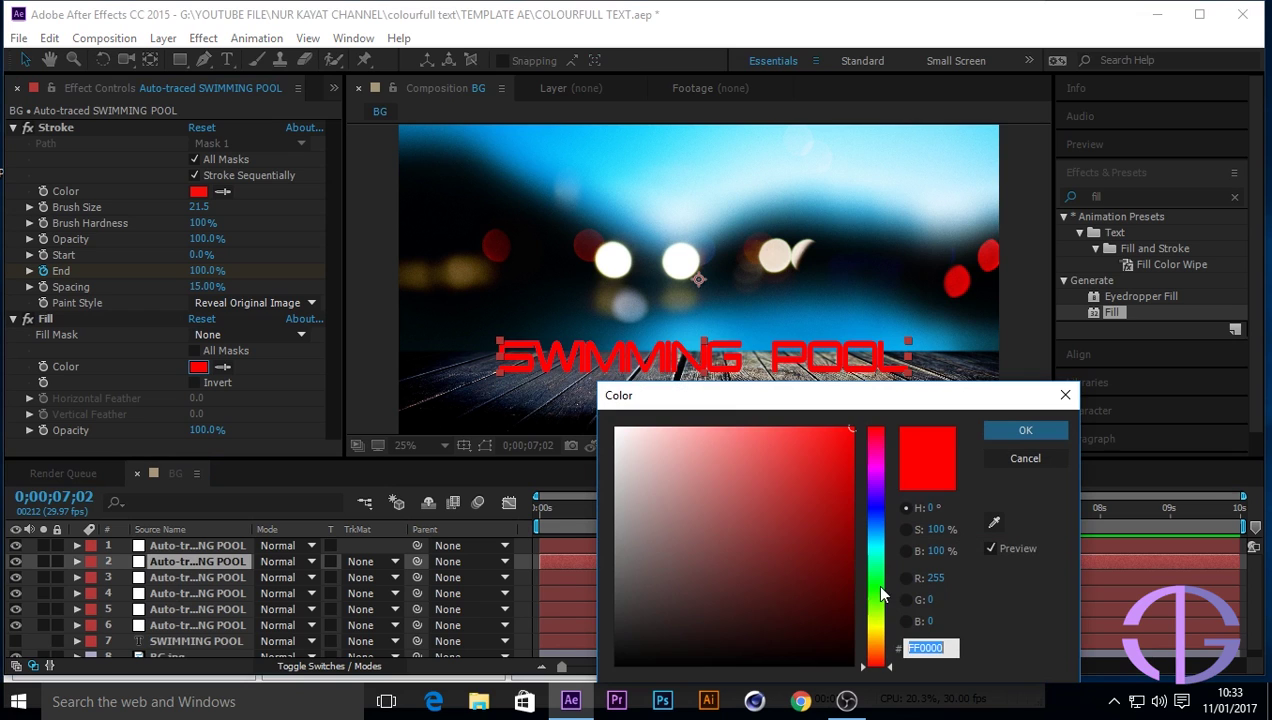
{"action": "left_click", "coordinate": [880, 588]}
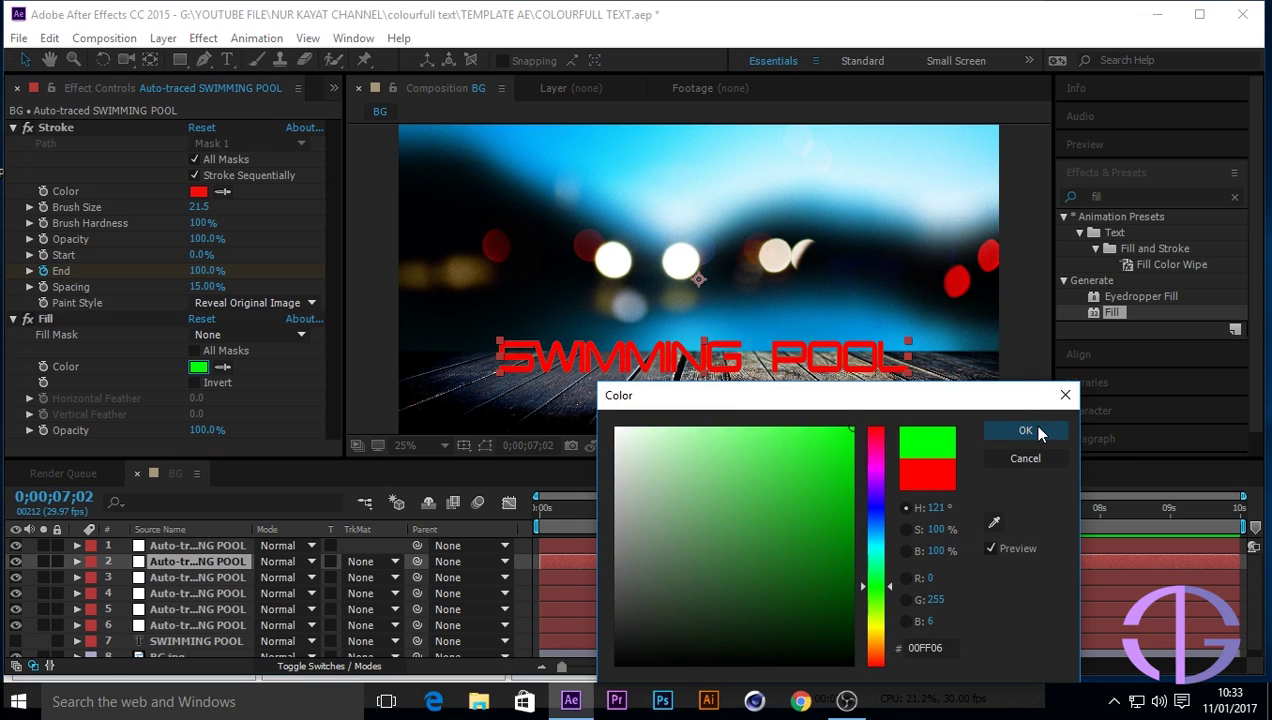
{"action": "left_click", "coordinate": [1030, 431]}
Change the Fill color of the Auto-traced SWIMMING POOL copy in layer 1 to near-white, about FAF8F8
{"action": "left_click", "coordinate": [180, 546]}
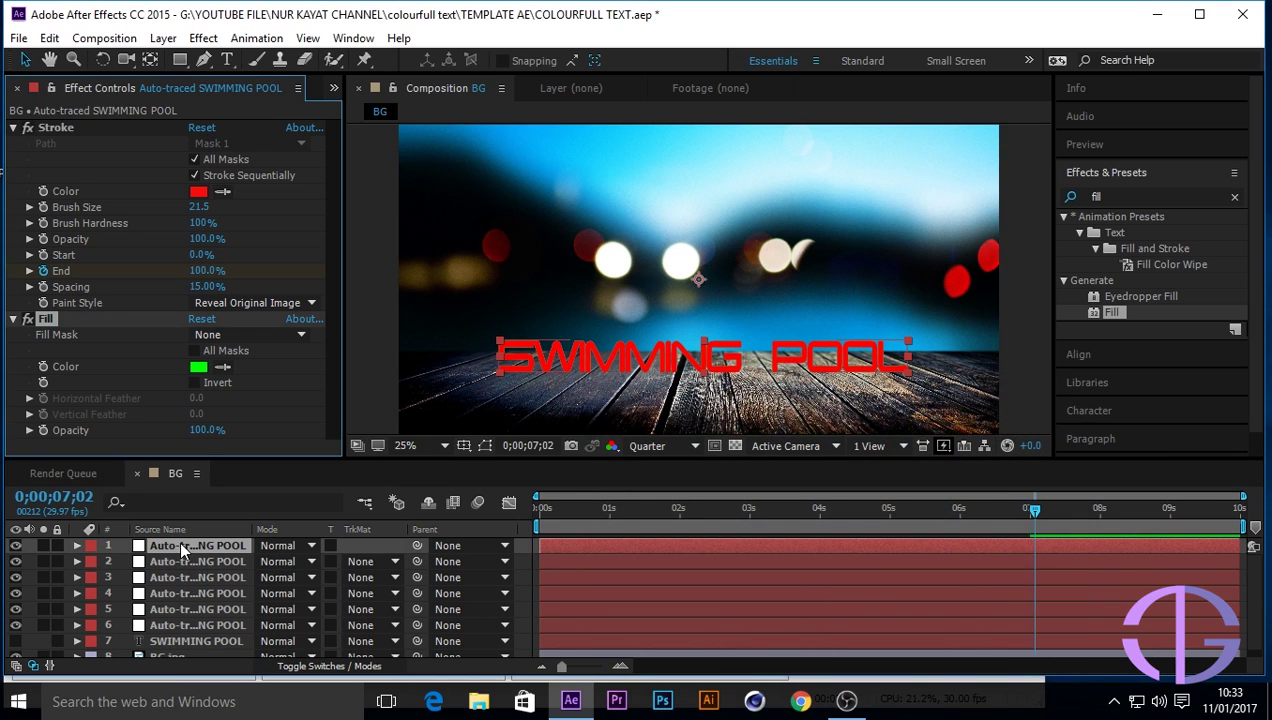
{"action": "key", "text": "ctrl+z"}
{"action": "left_click", "coordinate": [198, 366]}
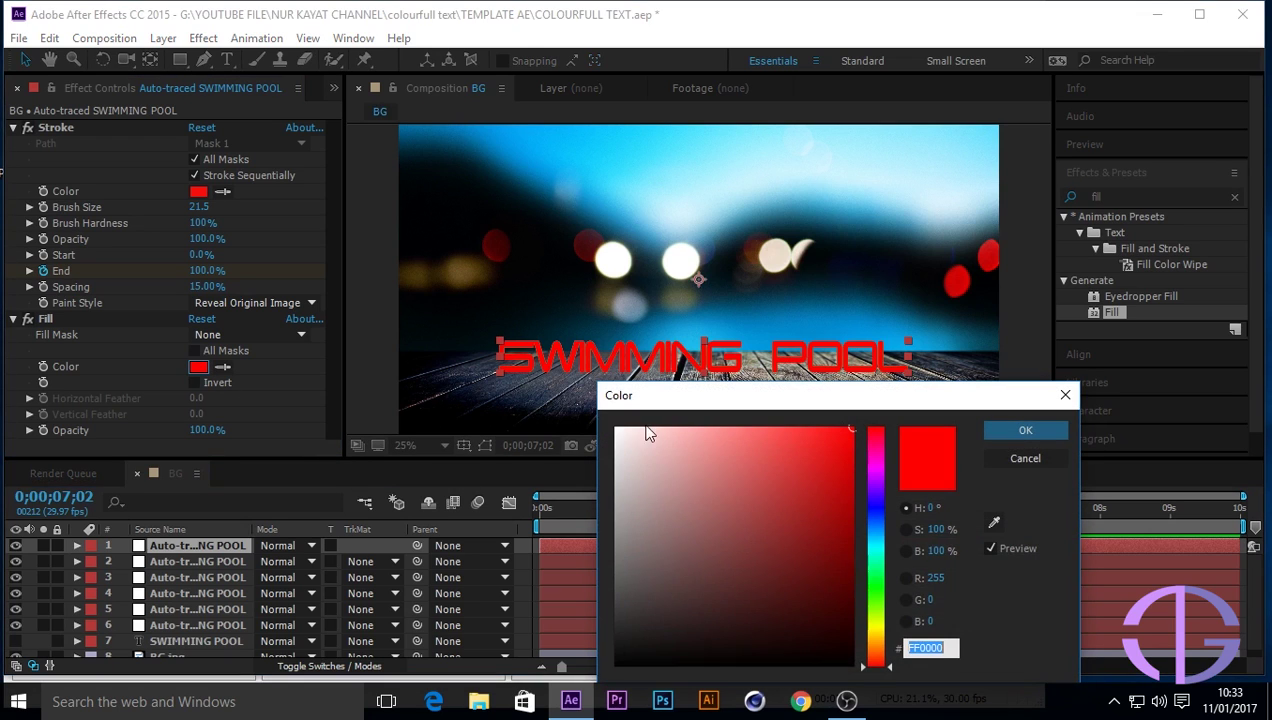
{"action": "left_click", "coordinate": [617, 431]}
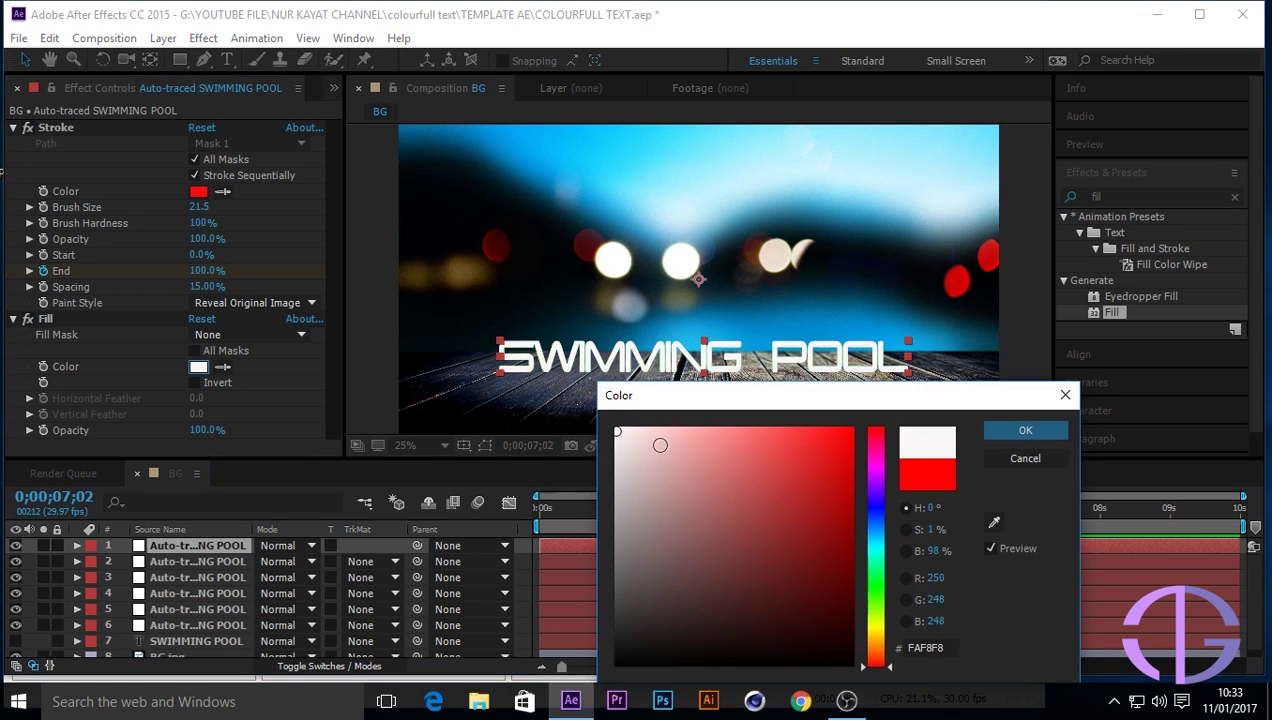
{"action": "left_click", "coordinate": [1030, 430]}
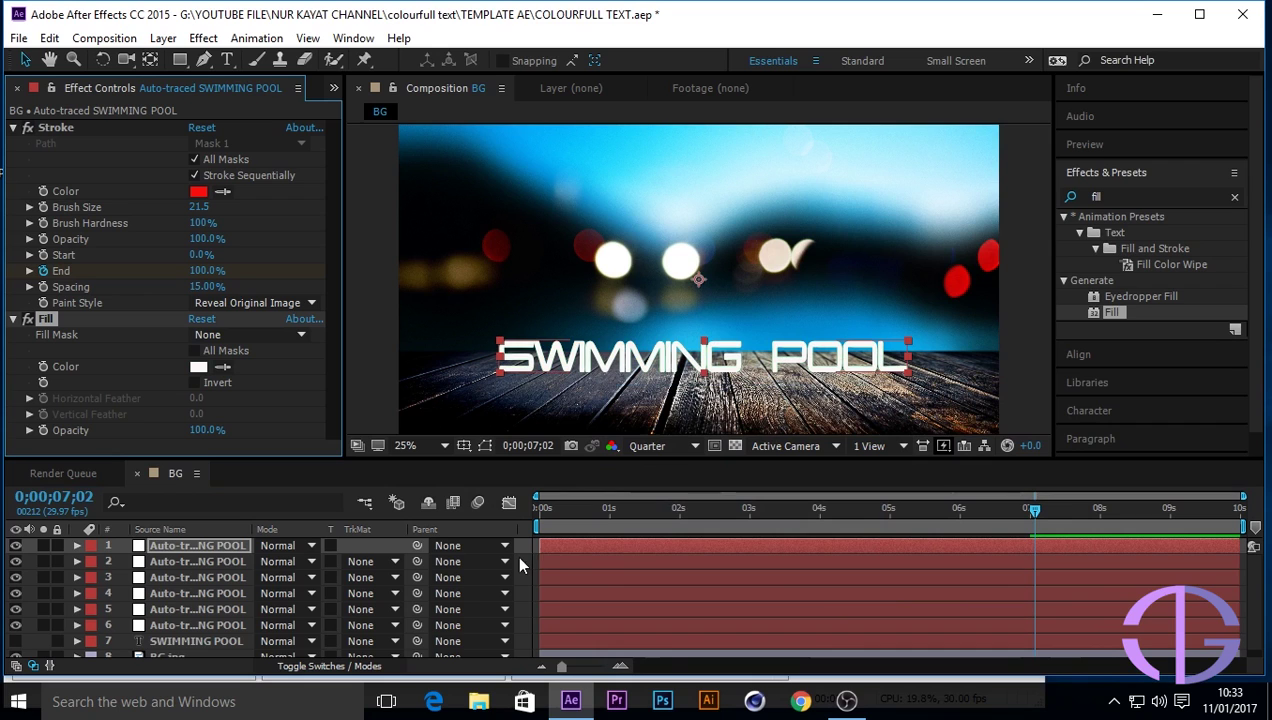
Return to the first frame and briefly preview the recolored text reveal
{"action": "left_click", "coordinate": [1048, 492]}
{"action": "key", "text": "space"}
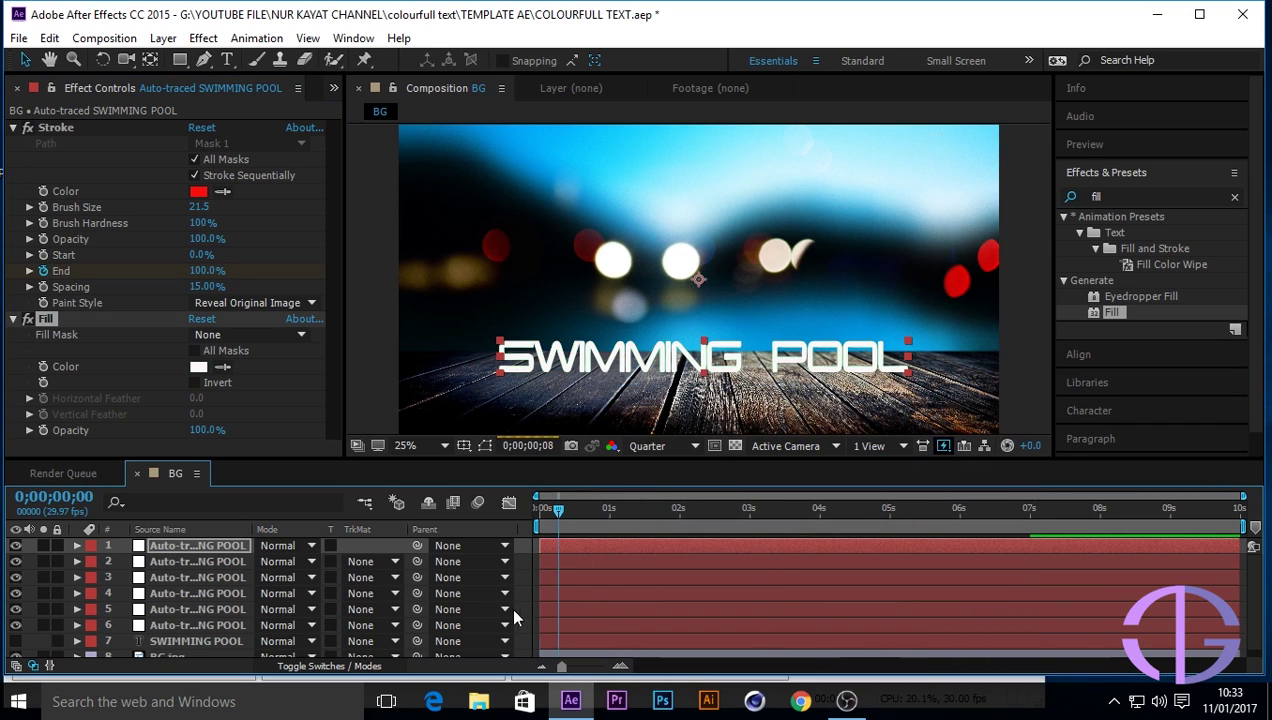
{"action": "key", "text": "space"}
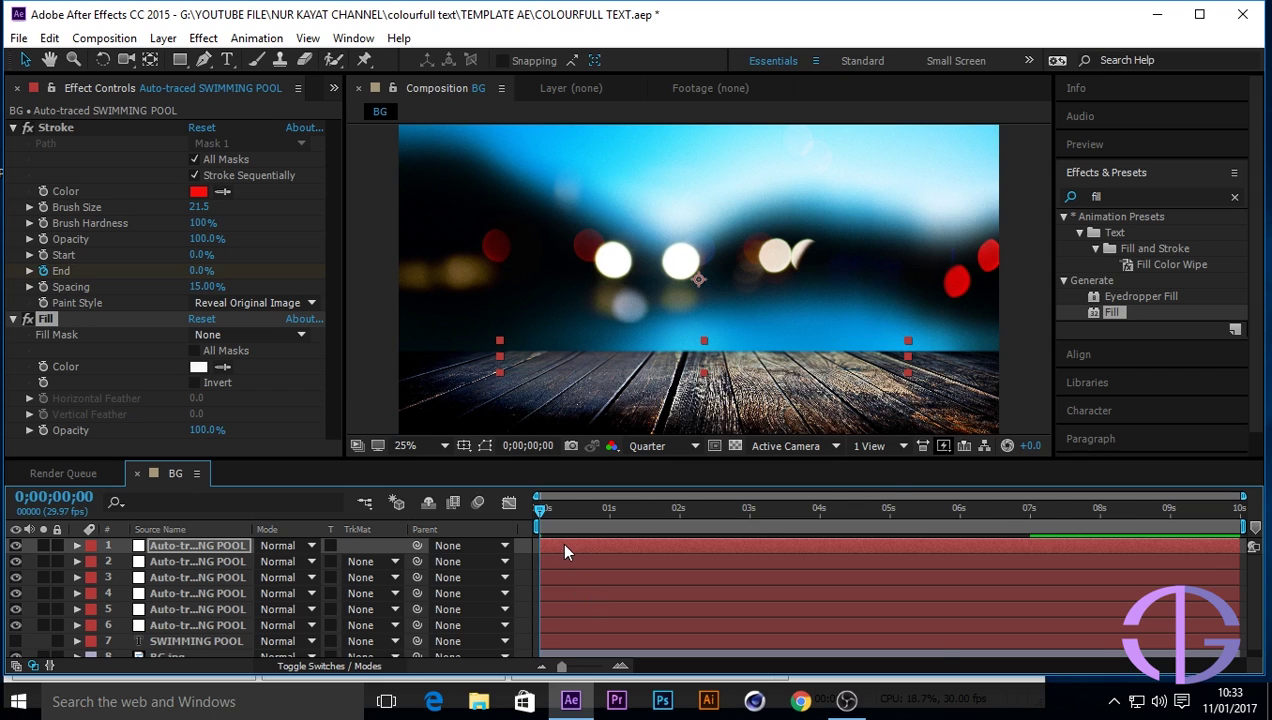
Stagger the Auto-traced copies two frames apart, starting layers 5, 4, 3, 2 and 1 at frames 2, 4, 6, 8 and 10 respectively
{"action": "key", "text": "semicolon"}
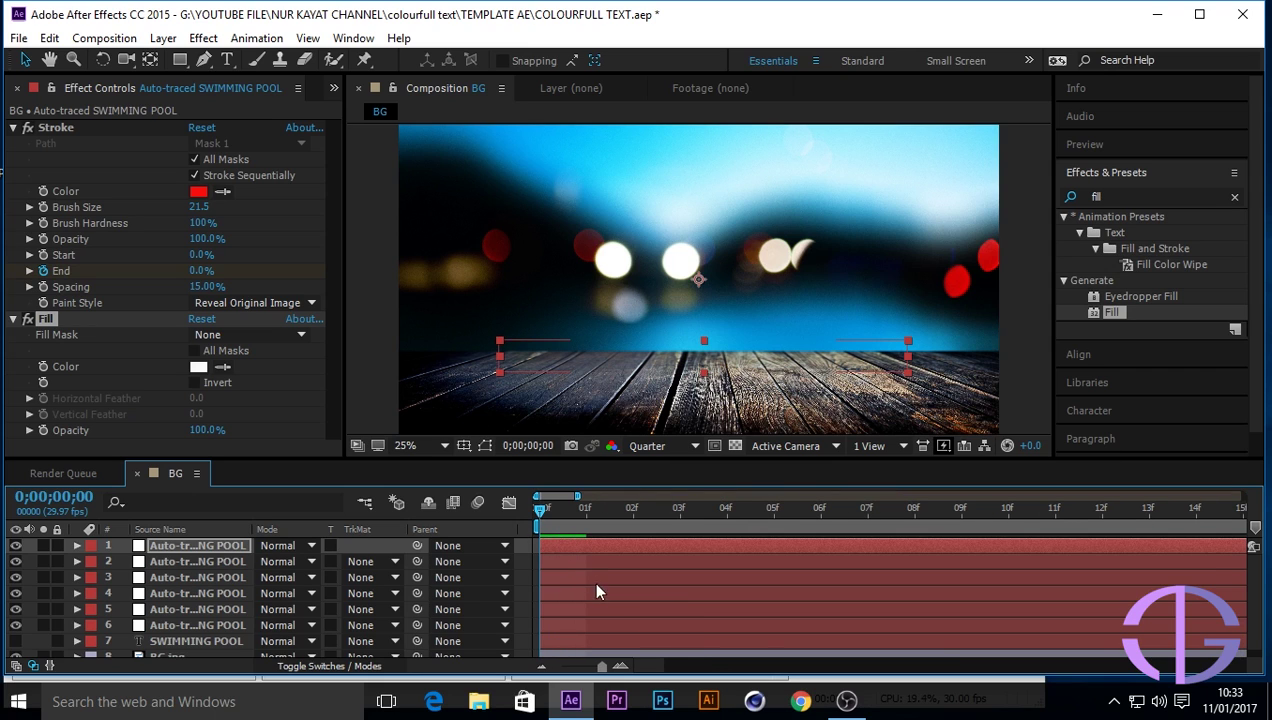
{"action": "left_click_drag", "start_coordinate": [568, 607], "coordinate": [787, 617]}
{"action": "left_click", "coordinate": [686, 573]}
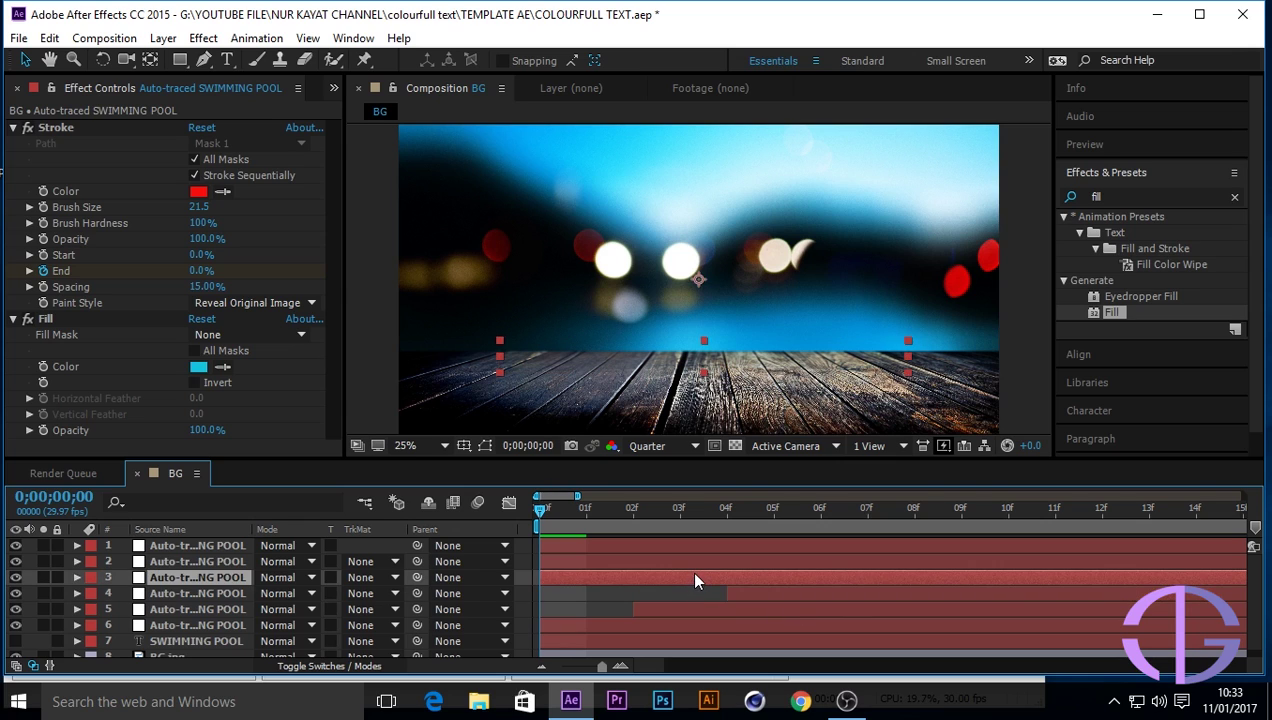
{"action": "left_click_drag", "start_coordinate": [696, 570], "coordinate": [961, 582]}
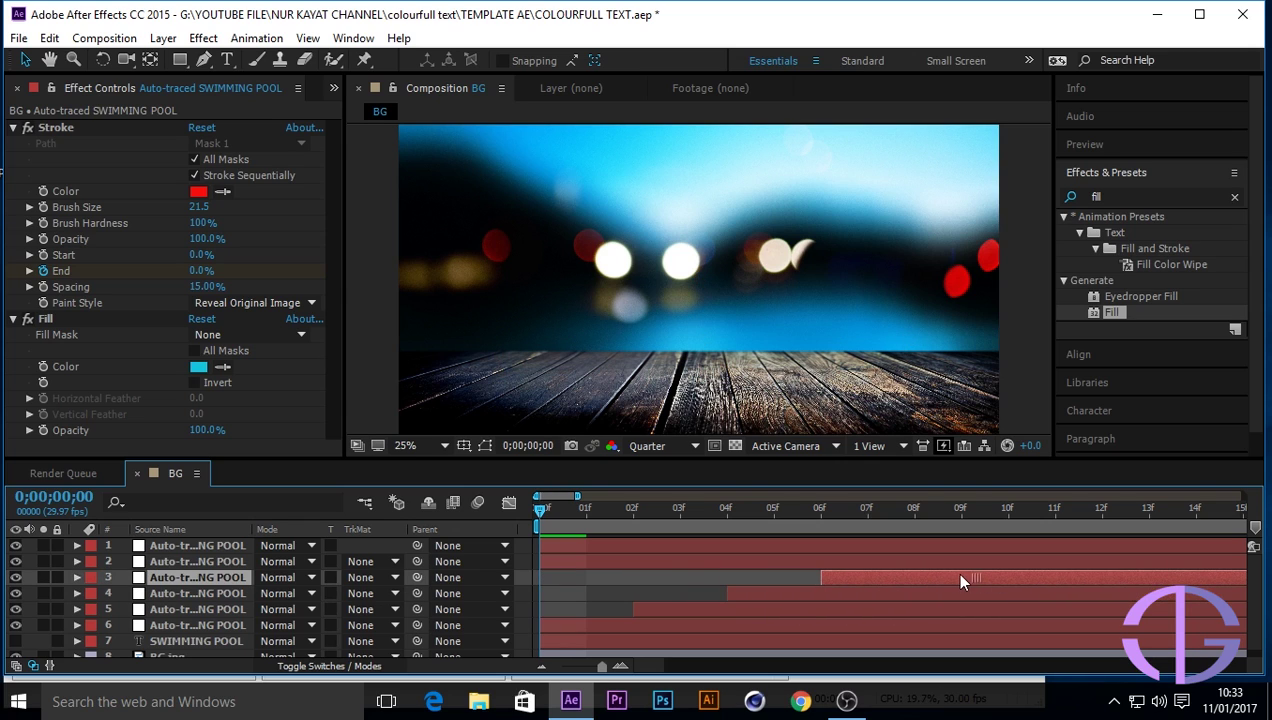
{"action": "left_click", "coordinate": [767, 565]}
{"action": "left_click_drag", "start_coordinate": [767, 565], "coordinate": [1123, 576]}
{"action": "left_click", "coordinate": [784, 548]}
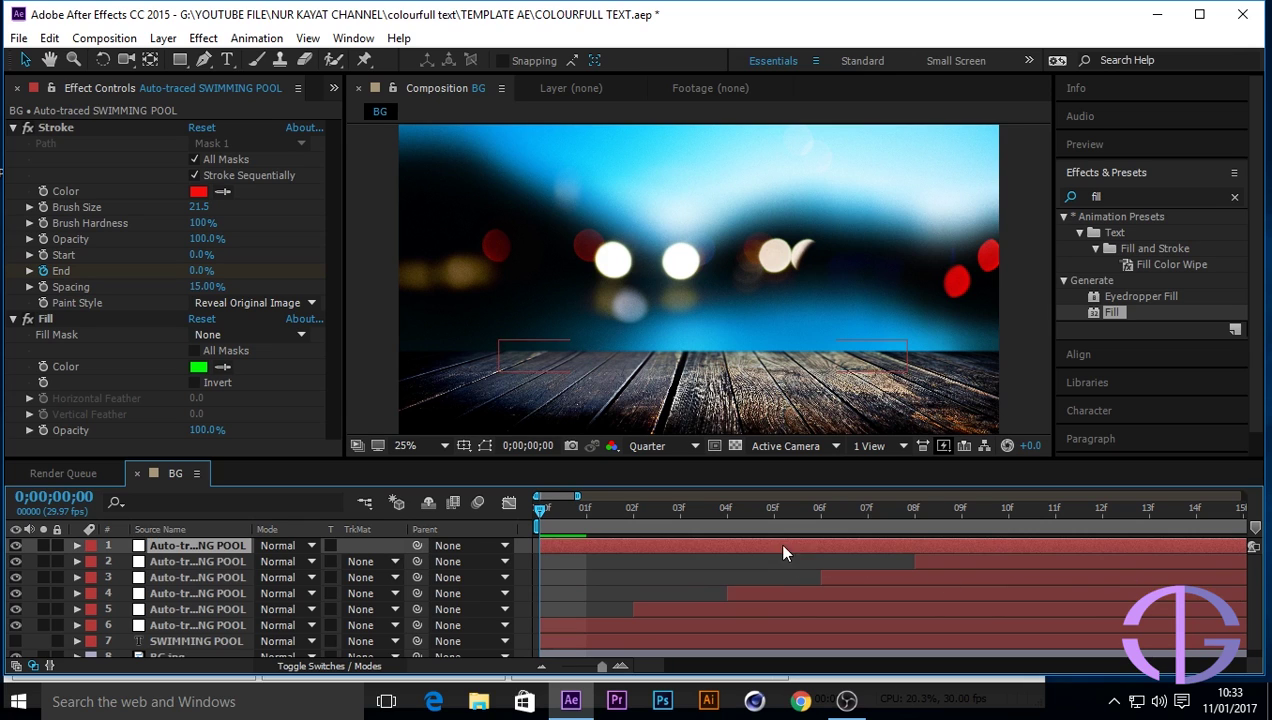
{"action": "left_click_drag", "start_coordinate": [795, 548], "coordinate": [1157, 564]}
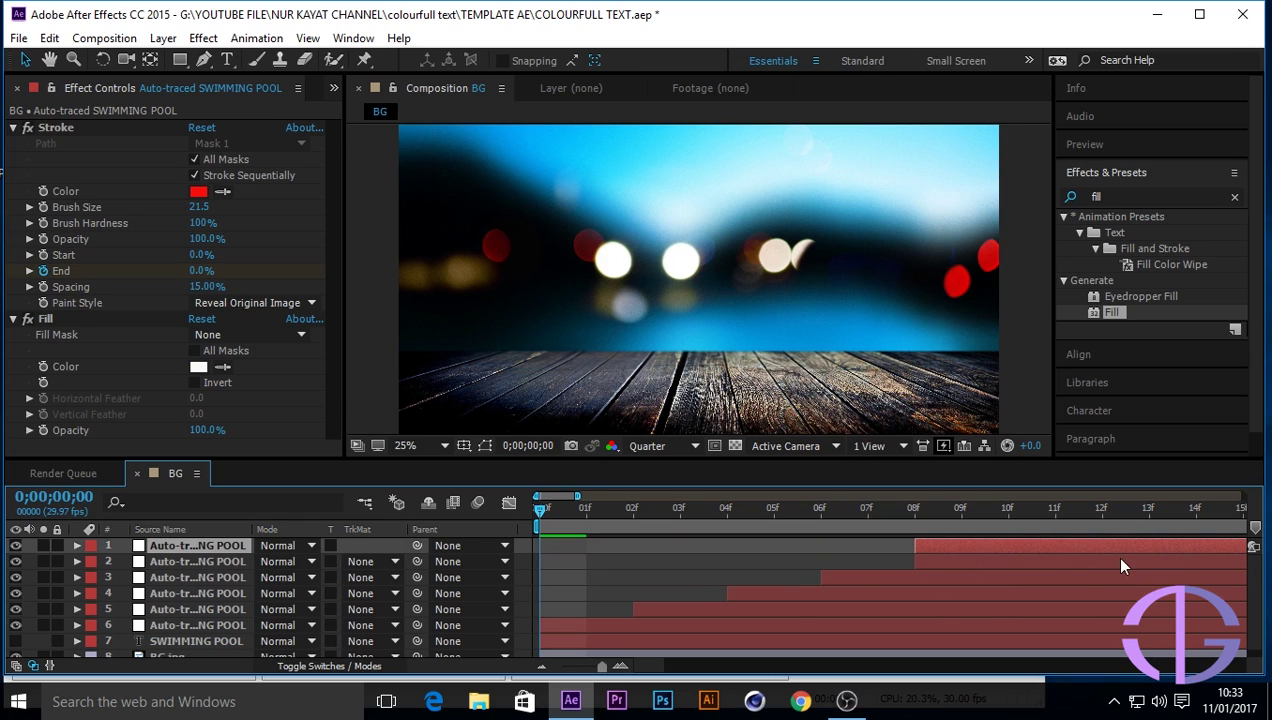
{"action": "left_click_drag", "start_coordinate": [990, 550], "coordinate": [1078, 548]}
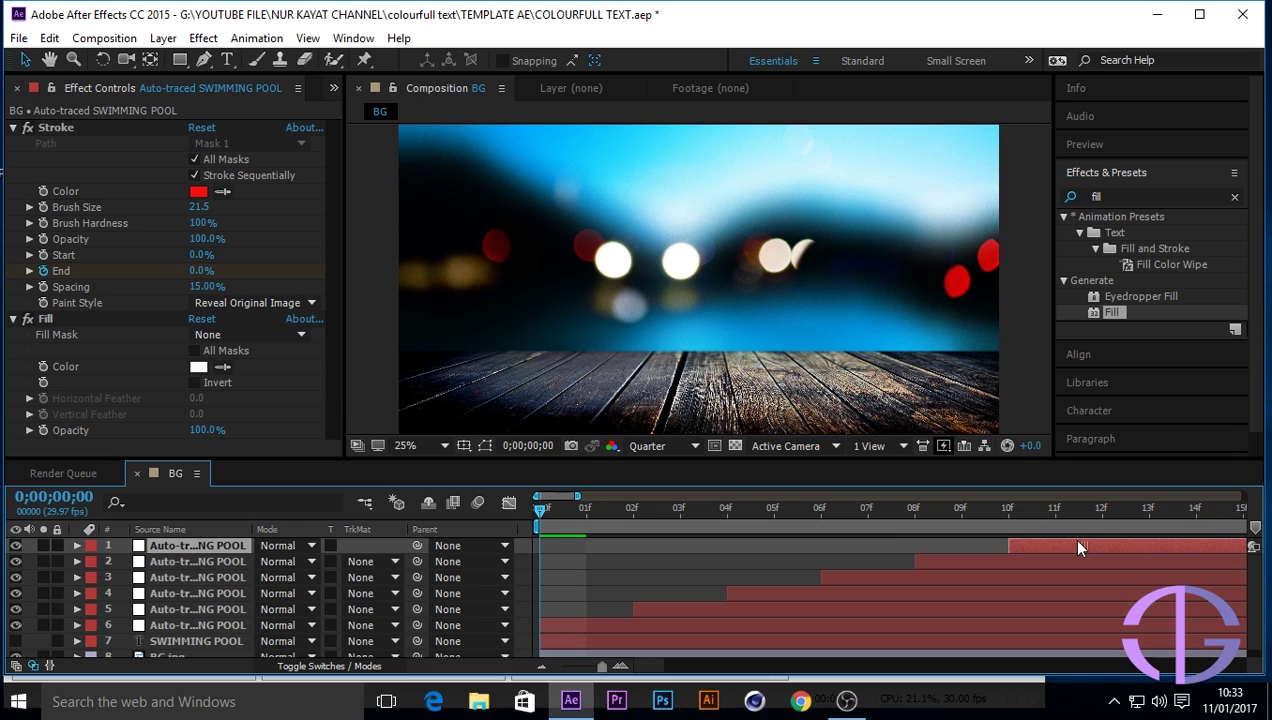
Preview the staggered text reveal over the full composition, scrub back through it and stop at 0;00;07;28
{"action": "key", "text": "minus"}
{"action": "key", "text": "minus"}
{"action": "key", "text": "minus"}
{"action": "key", "text": "minus"}
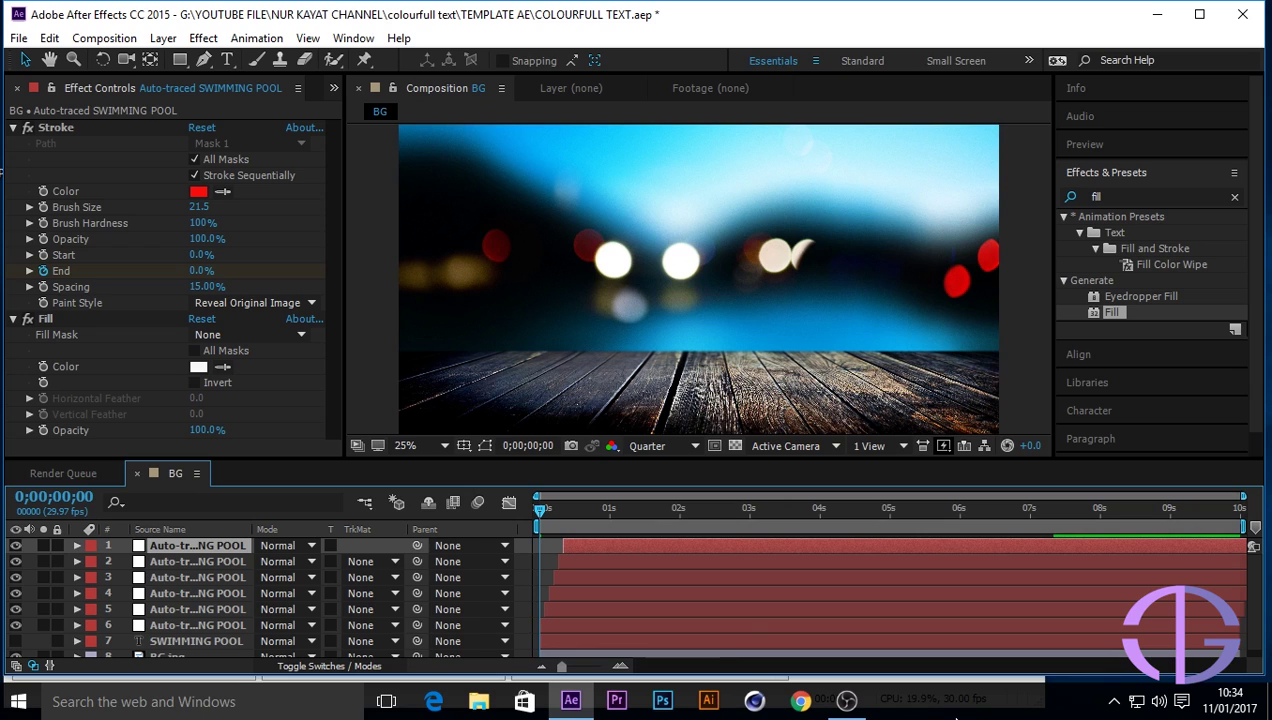
{"action": "key", "text": "space"}
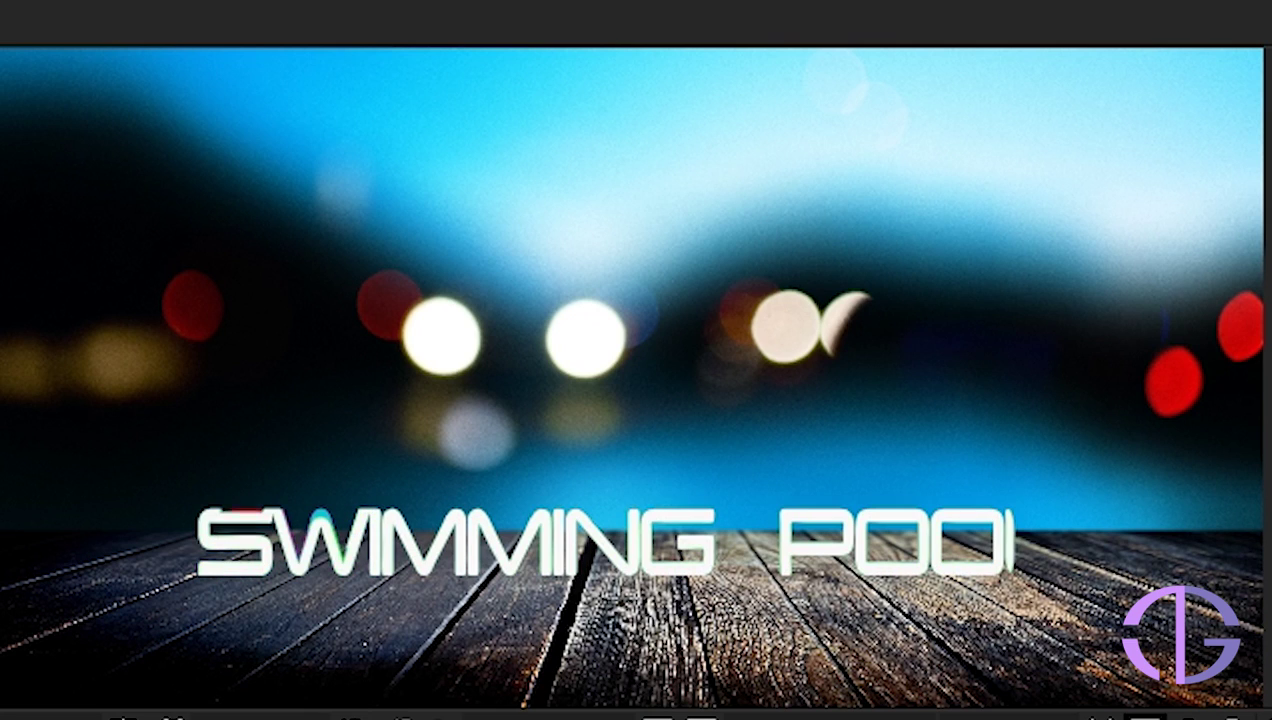
{"action": "key", "text": "space"}
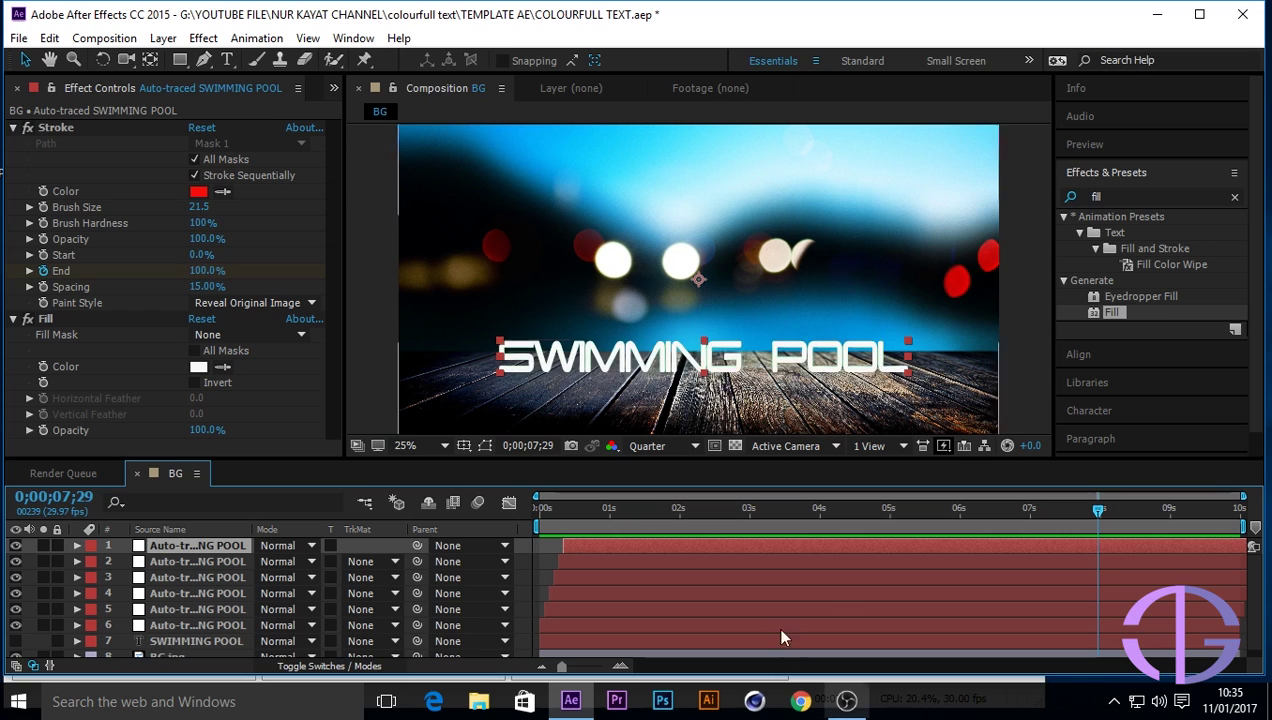
{"action": "left_click_drag", "start_coordinate": [1097, 515], "coordinate": [653, 575]}
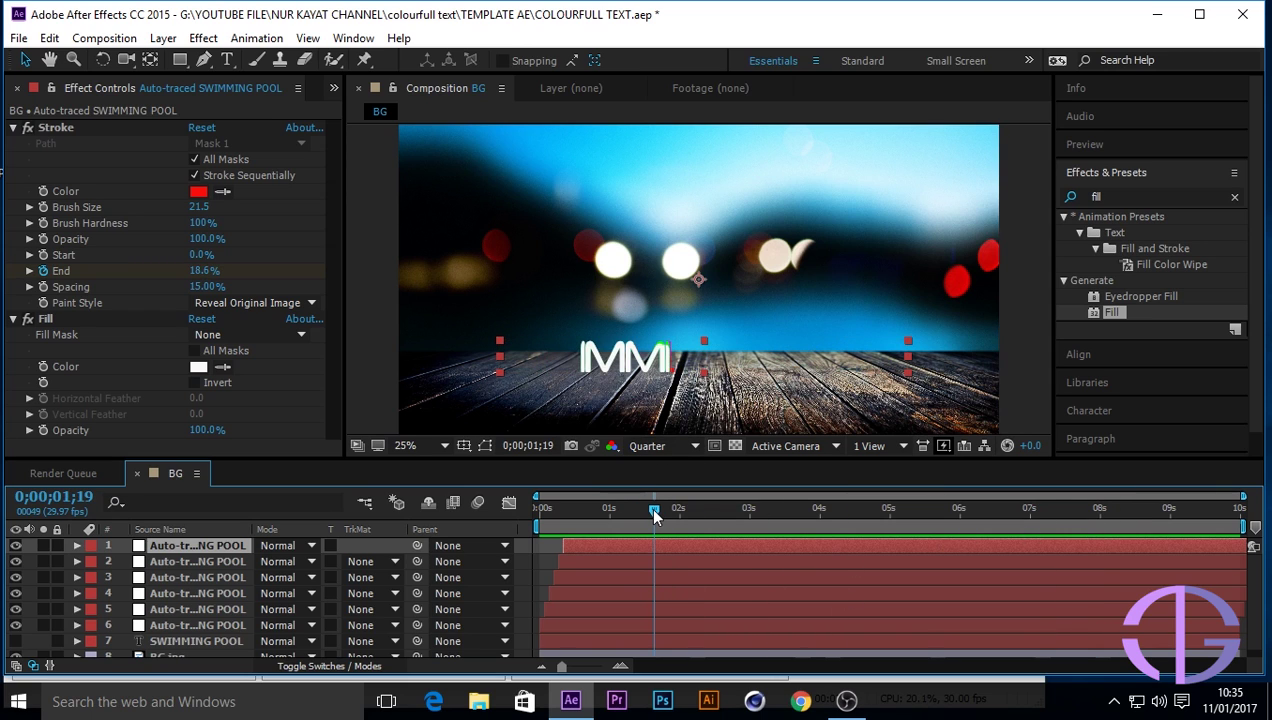
{"action": "left_click_drag", "start_coordinate": [660, 514], "coordinate": [1087, 535]}
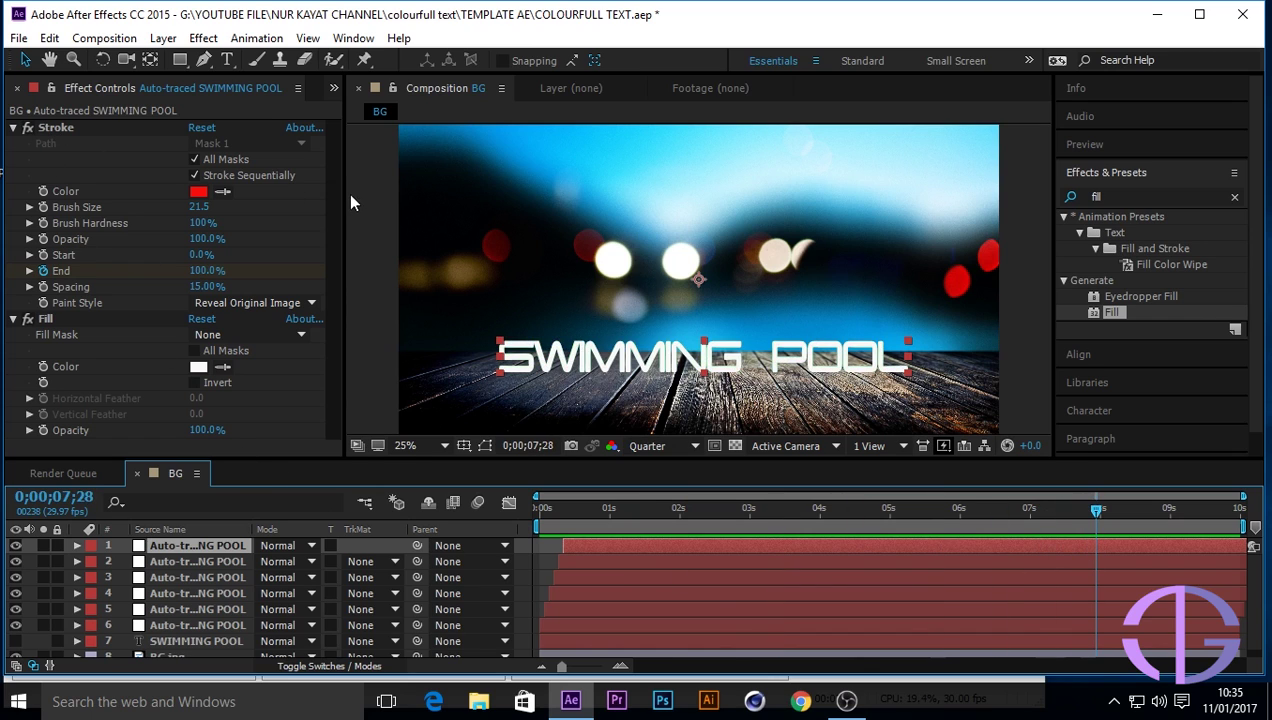
Widen the effect controls area, show the project items, and add COLOUR.jpg to the composition directly below the top Auto-traced layer
{"action": "left_click_drag", "start_coordinate": [343, 179], "coordinate": [371, 181]}
{"action": "left_click_drag", "start_coordinate": [385, 189], "coordinate": [394, 189]}
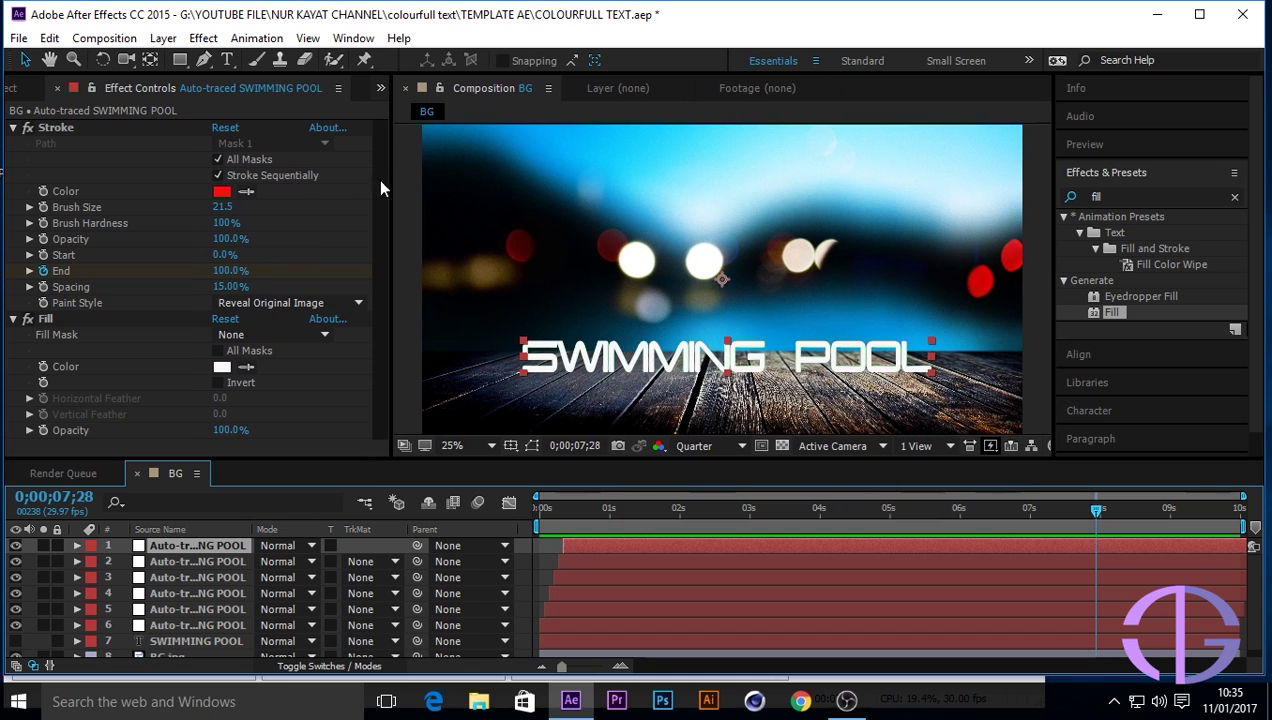
{"action": "left_click", "coordinate": [13, 88]}
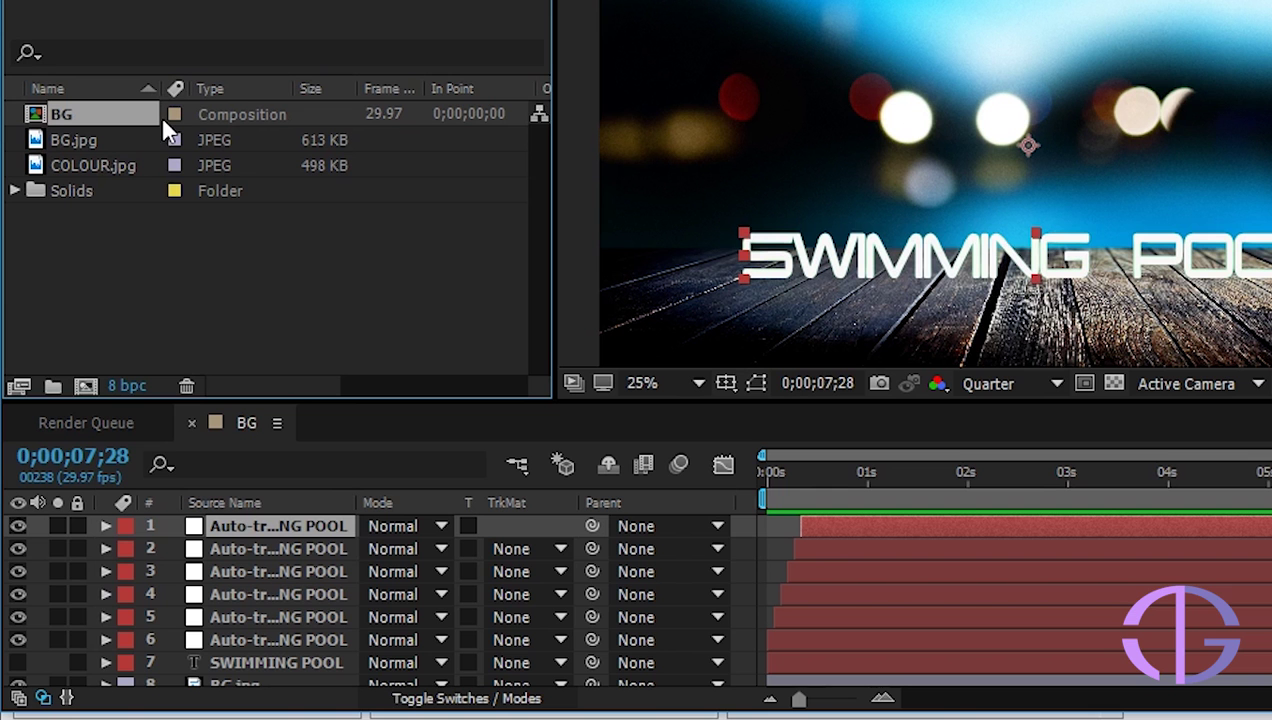
{"action": "left_click", "coordinate": [110, 167]}
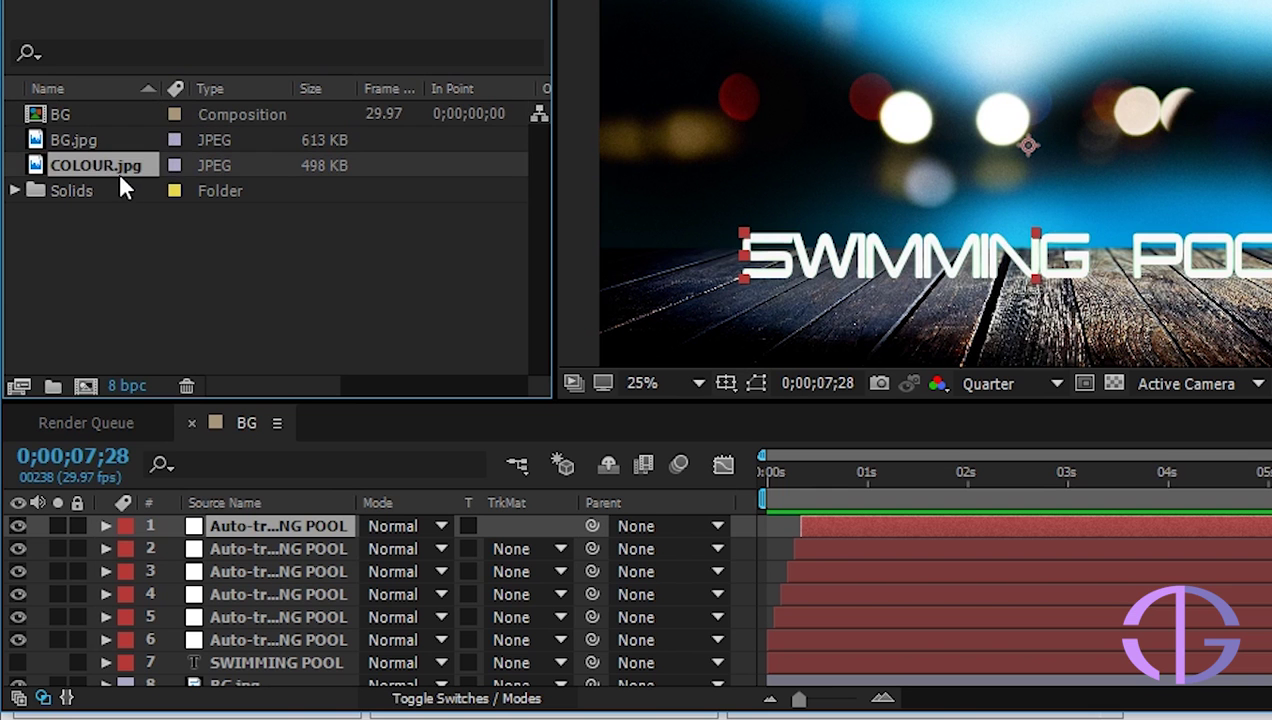
{"action": "mouse_move", "coordinate": [120, 162]}
{"action": "left_mouse_down"}
{"action": "mouse_move", "coordinate": [200, 560]}
{"action": "mouse_move", "coordinate": [200, 549]}
{"action": "left_mouse_up"}
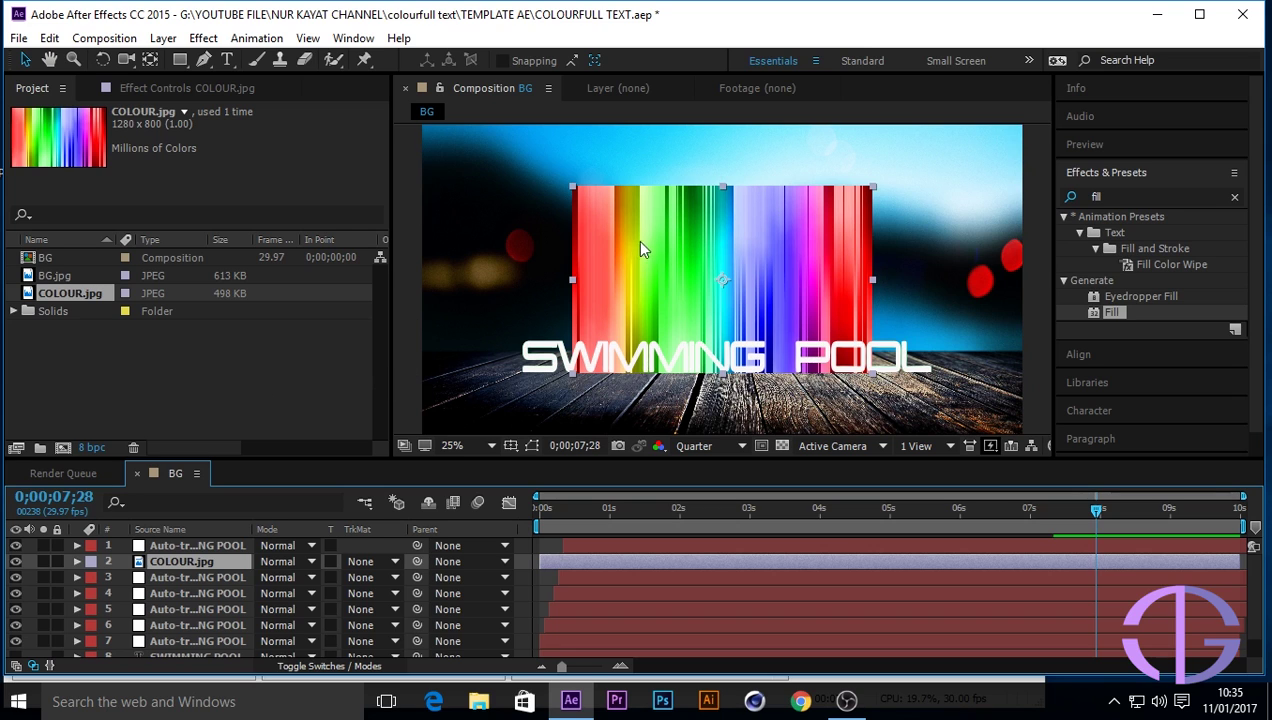
Move the COLOUR.jpg layer down behind the SWIMMING POOL text and stretch it horizontally to span the whole title
{"action": "left_click_drag", "start_coordinate": [641, 241], "coordinate": [641, 299]}
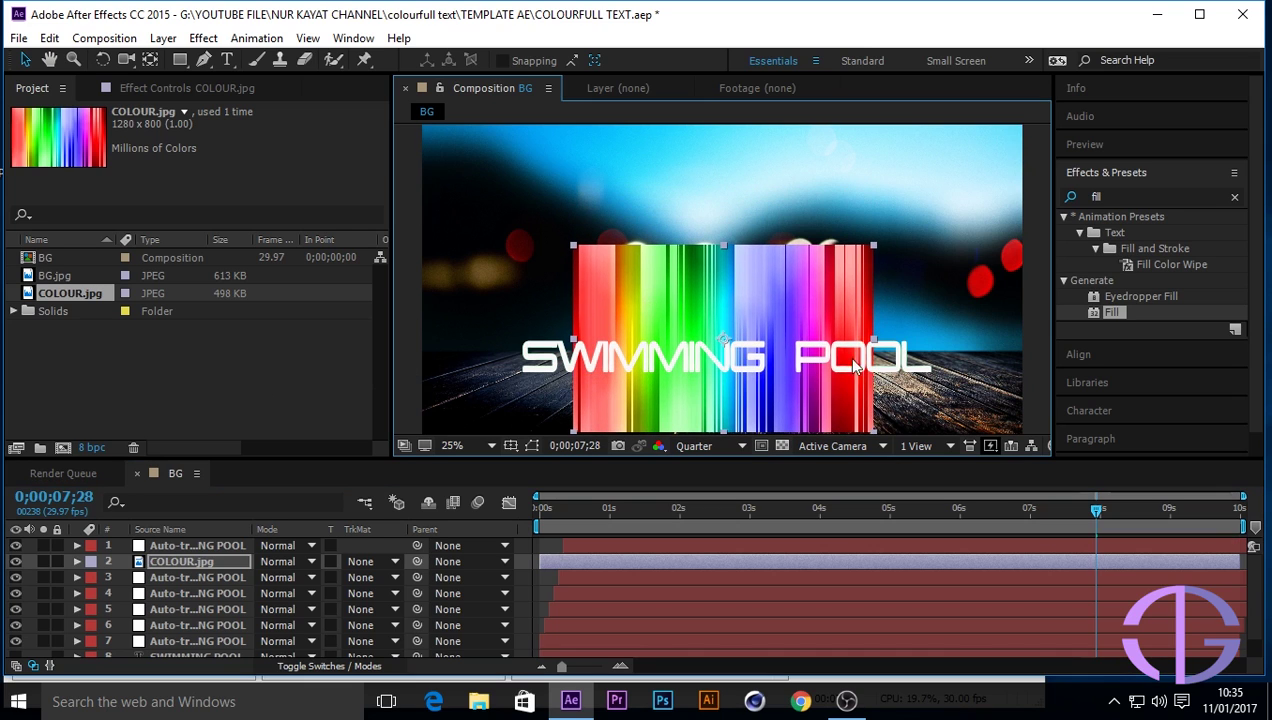
{"action": "left_click_drag", "start_coordinate": [873, 341], "coordinate": [980, 364]}
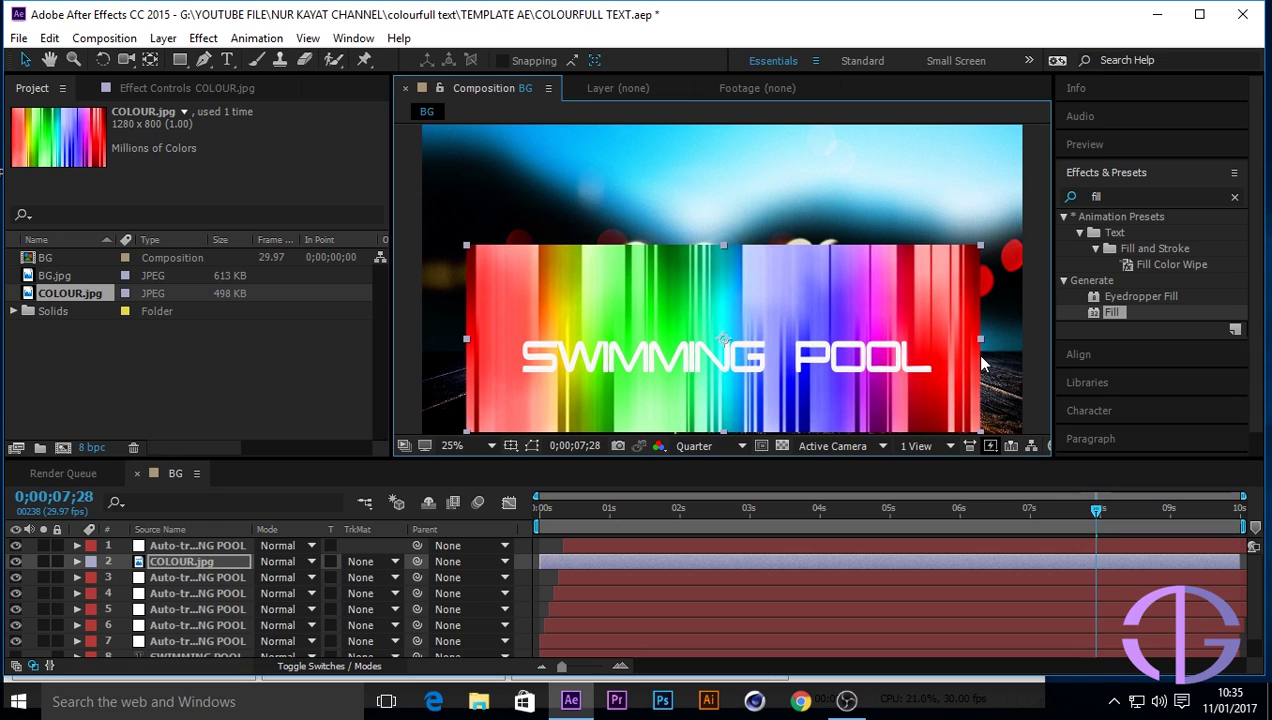
{"action": "mouse_move", "coordinate": [864, 298]}
{"action": "left_mouse_down"}
{"action": "mouse_move", "coordinate": [867, 312]}
{"action": "mouse_move", "coordinate": [852, 314]}
{"action": "left_mouse_up"}
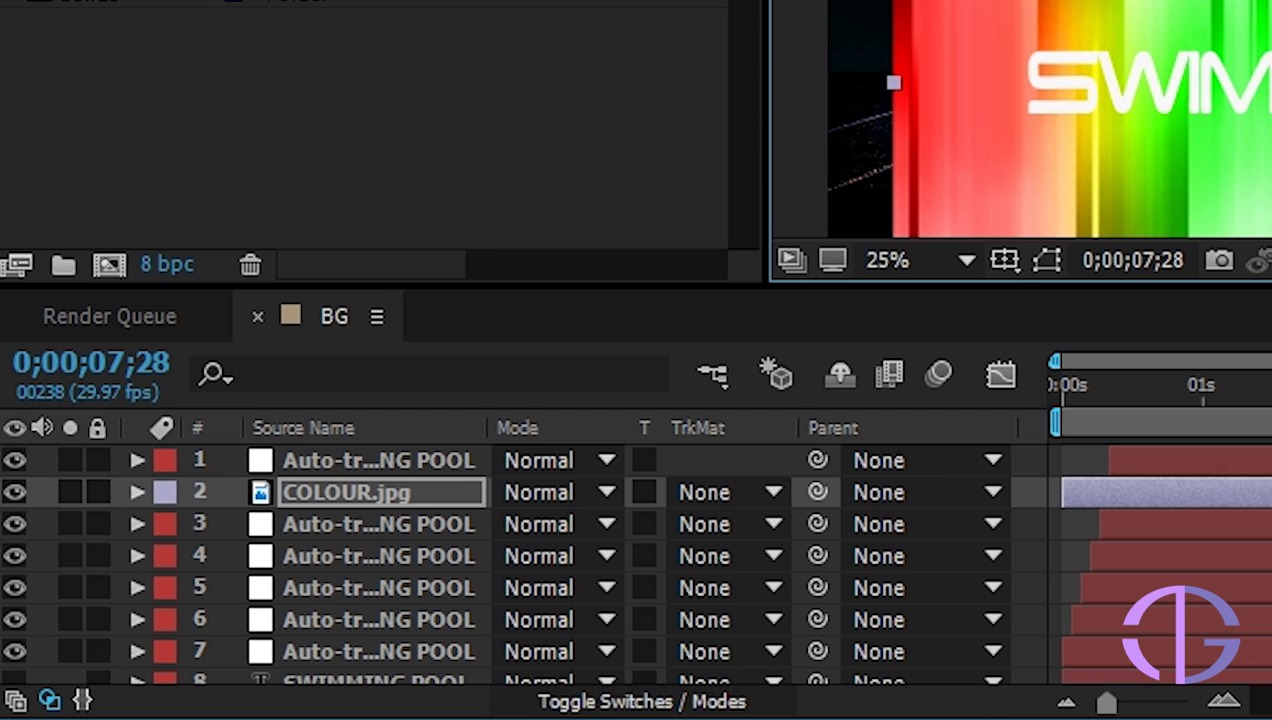
Apply an Alpha Matte from the top Auto-traced layer to COLOUR.jpg and preview the rainbow text reveal from the first frame
{"action": "left_click", "coordinate": [772, 492]}
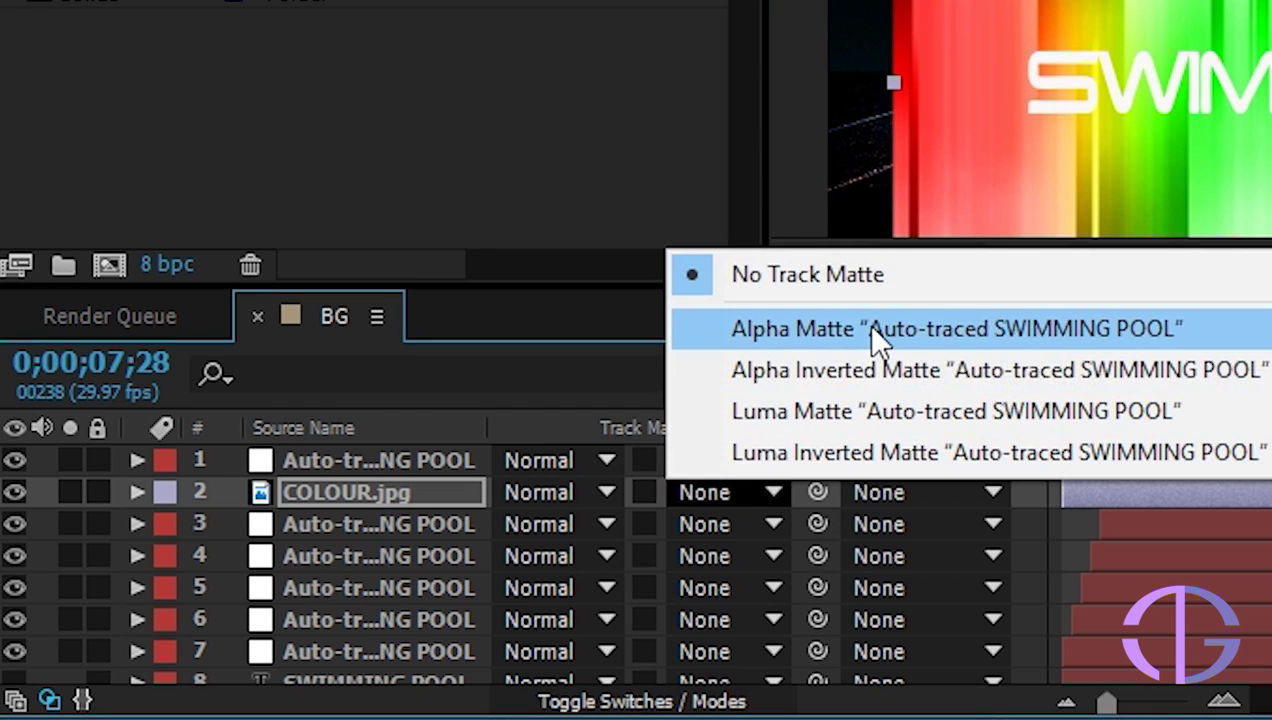
{"action": "left_click", "coordinate": [872, 328]}
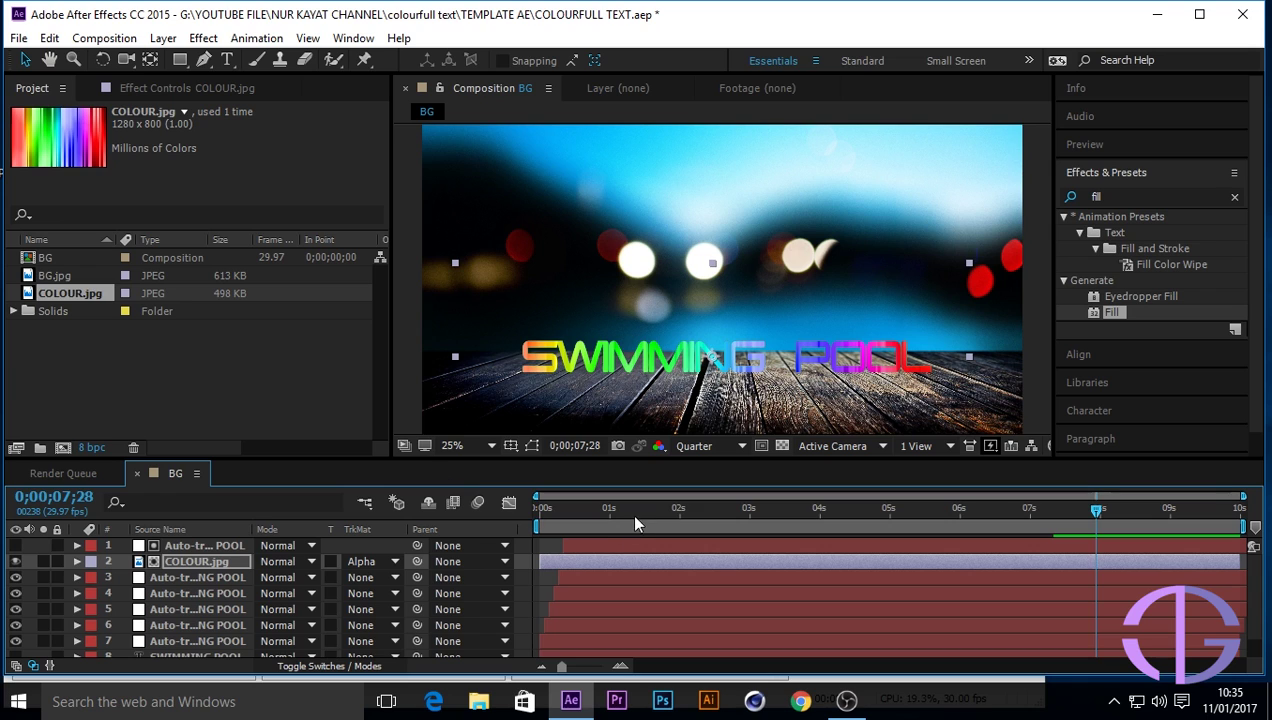
{"action": "left_click_drag", "start_coordinate": [1096, 511], "coordinate": [531, 565]}
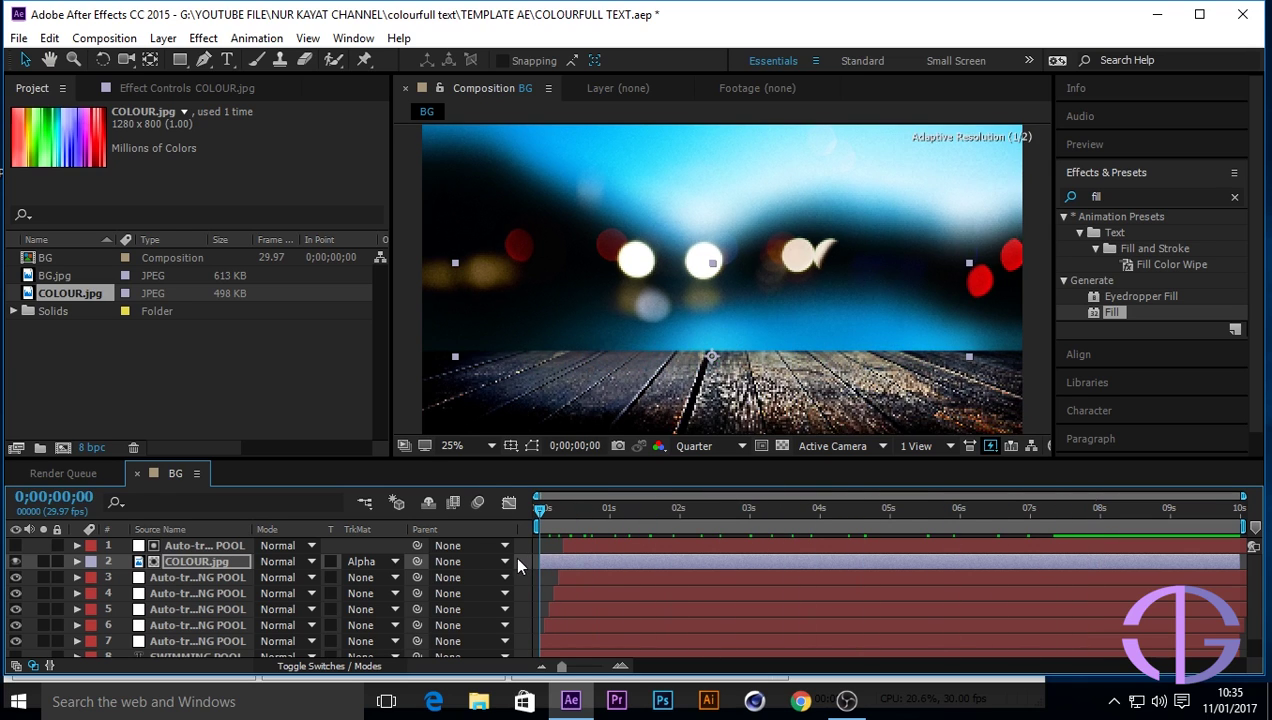
{"action": "key", "text": "space"}
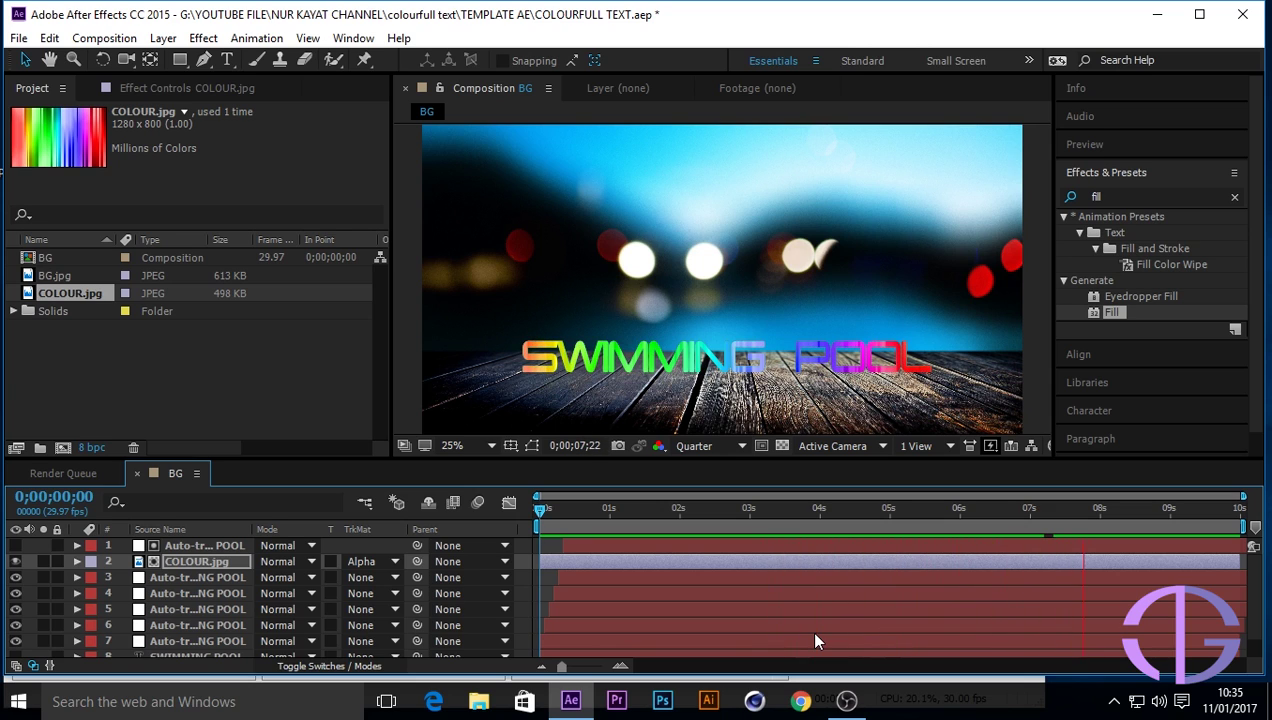
{"action": "key", "text": "space"}
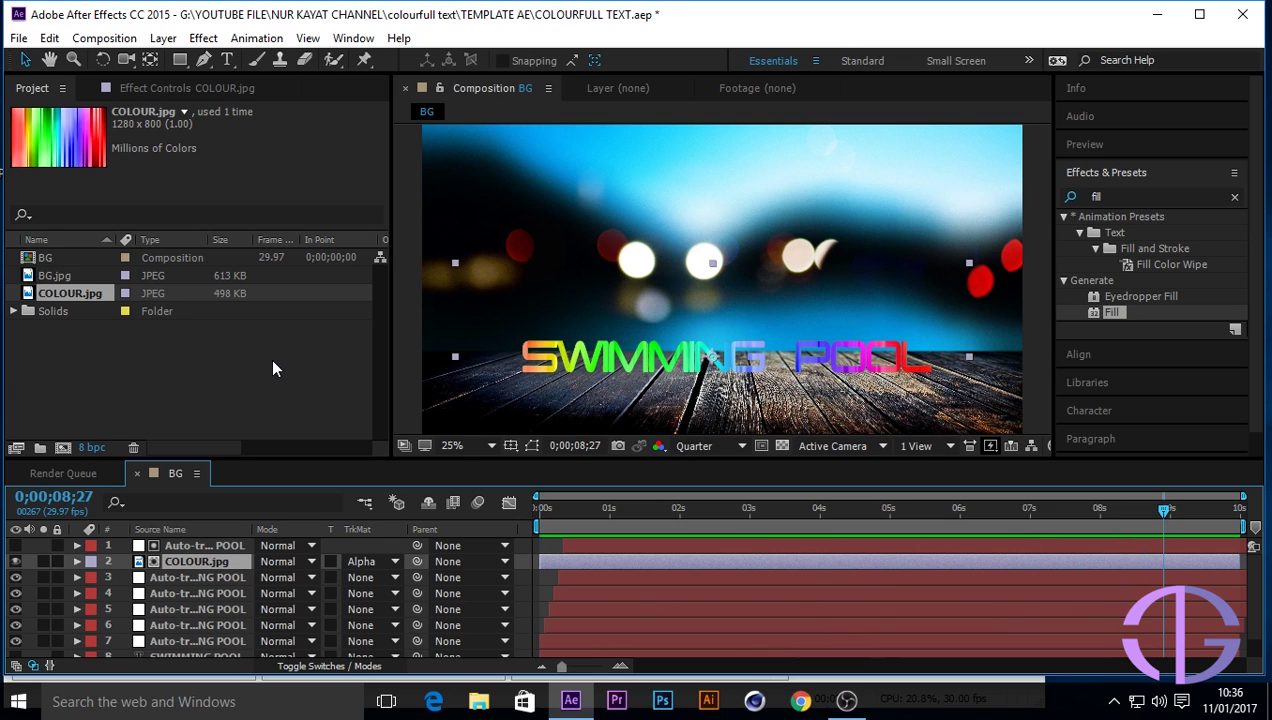
Add the Bevel and Emboss and Inner Shadow layer styles to the COLOUR.jpg layer
{"action": "left_click", "coordinate": [163, 38]}
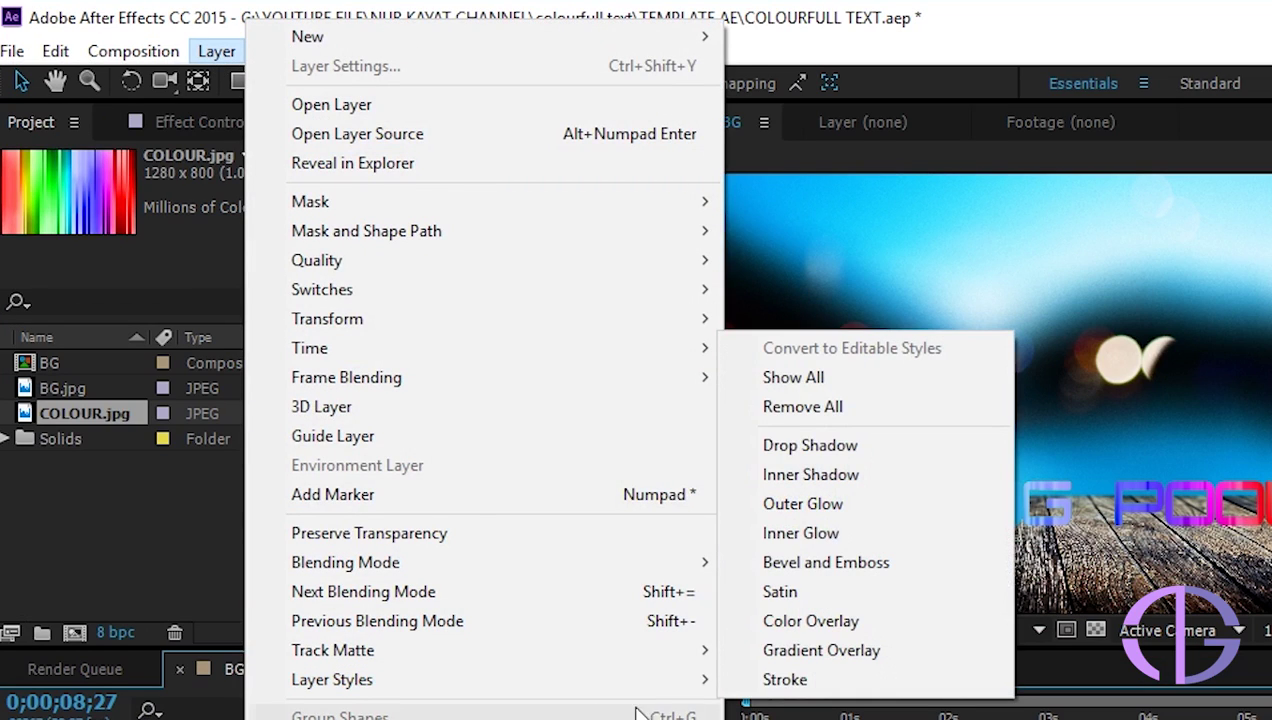
{"action": "mouse_move", "coordinate": [707, 680]}
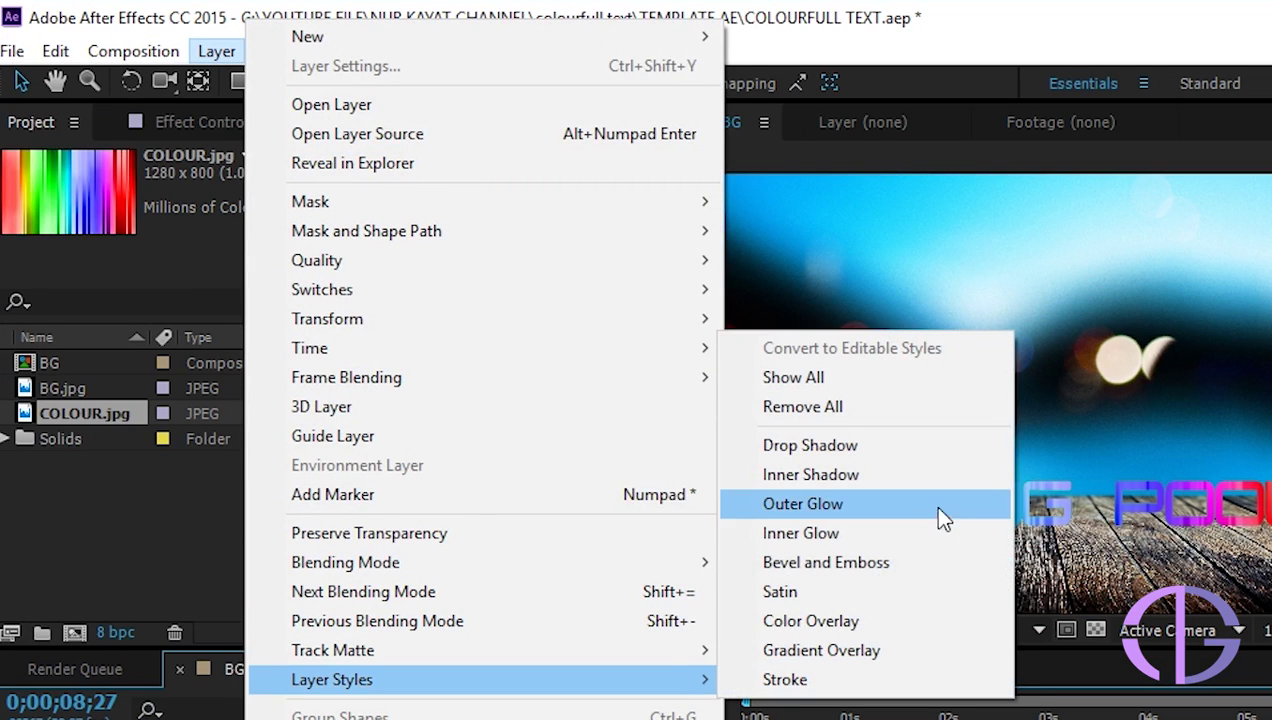
{"action": "left_click", "coordinate": [924, 562]}
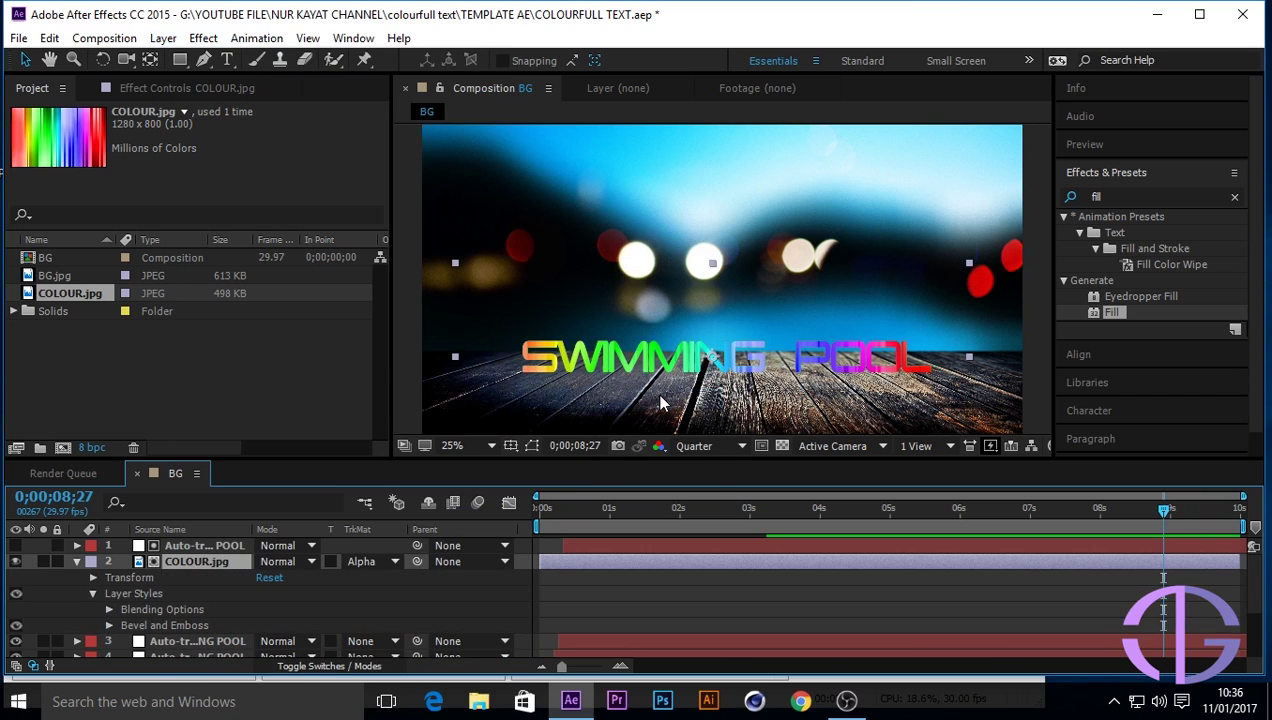
{"action": "left_click", "coordinate": [163, 38]}
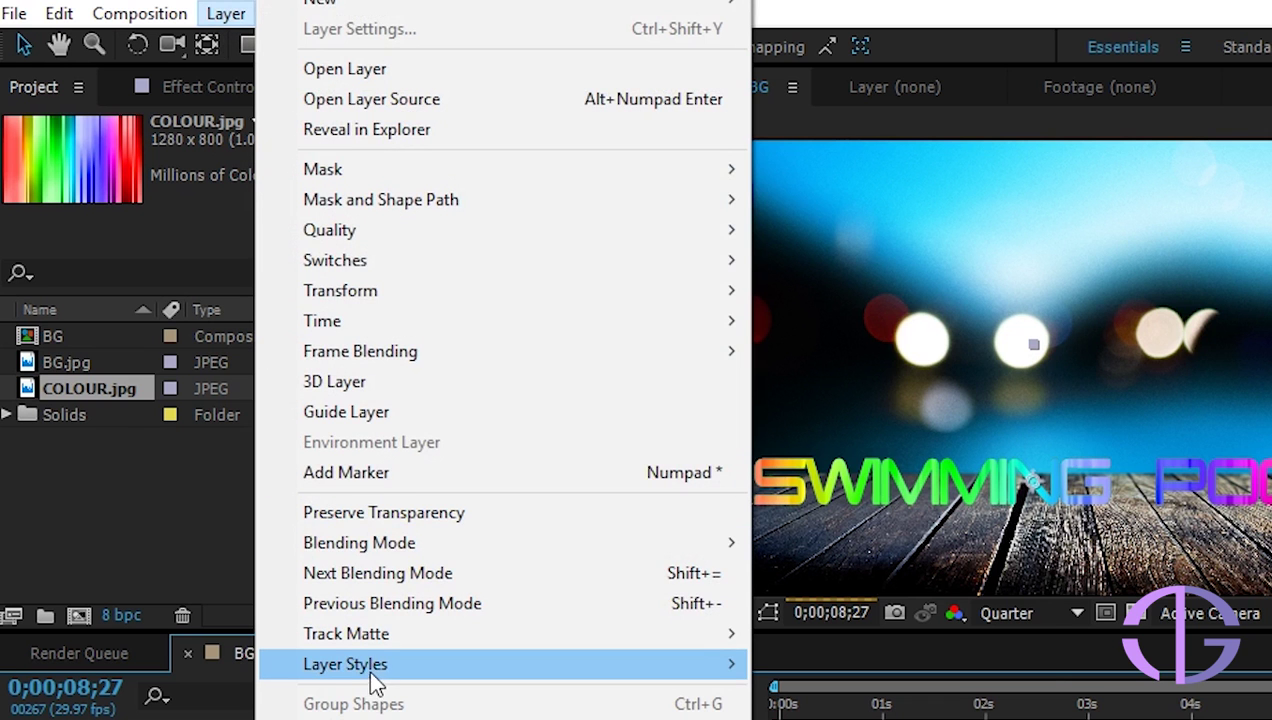
{"action": "mouse_move", "coordinate": [403, 493]}
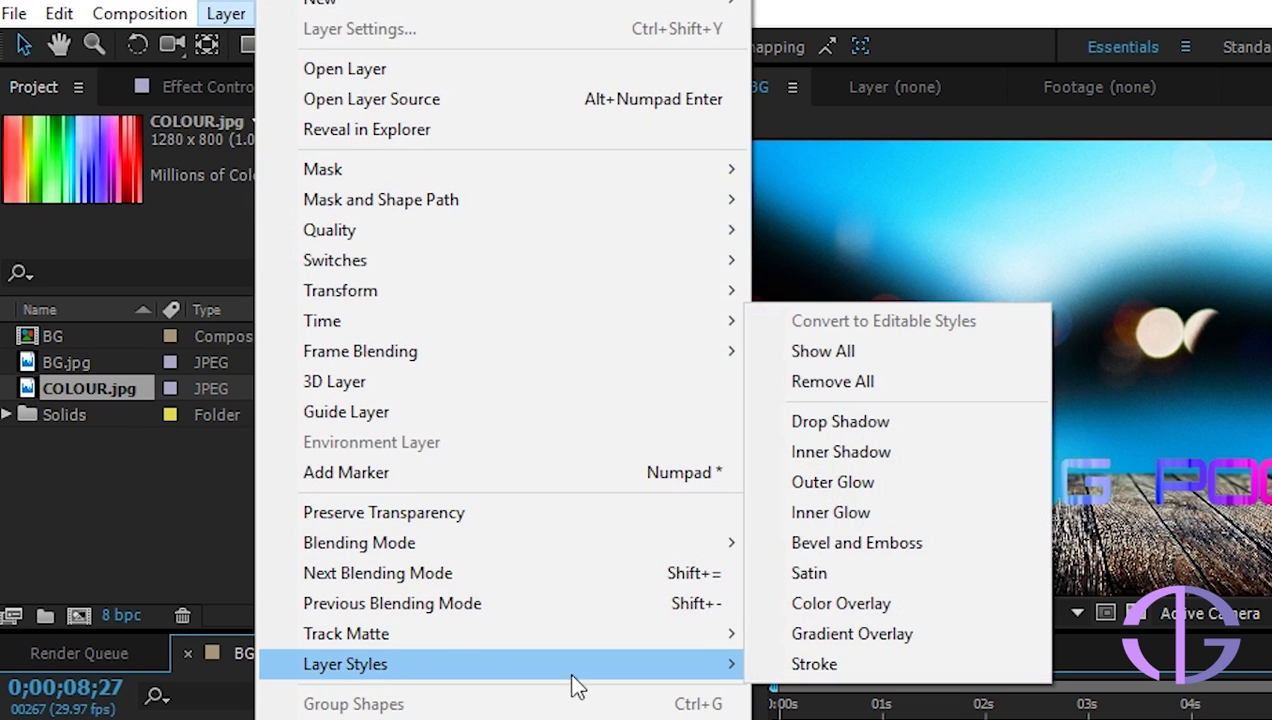
{"action": "left_click", "coordinate": [866, 455]}
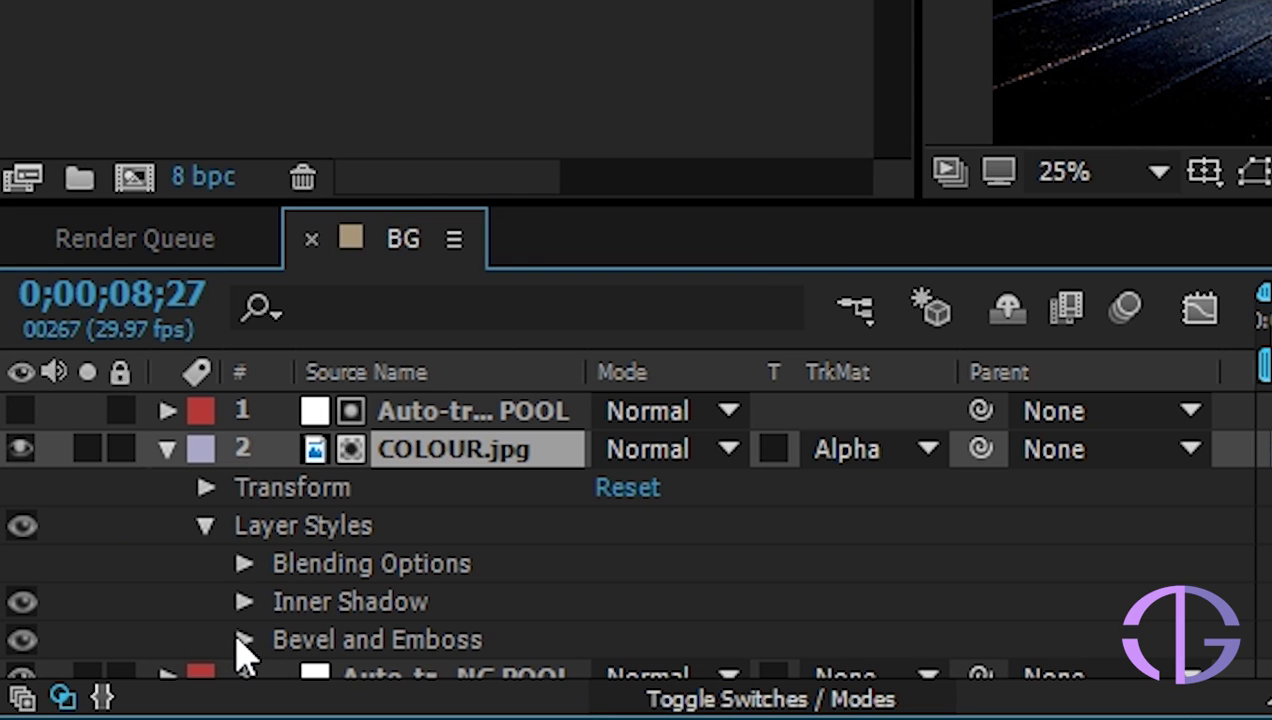
Set COLOUR.jpg's Bevel and Emboss style to Outer Bevel with direction Down, and collapse the layer's properties
{"action": "left_click", "coordinate": [244, 640]}
{"action": "scroll", "coordinate": [630, 591], "scroll_direction": "down", "scroll_amount": 3}
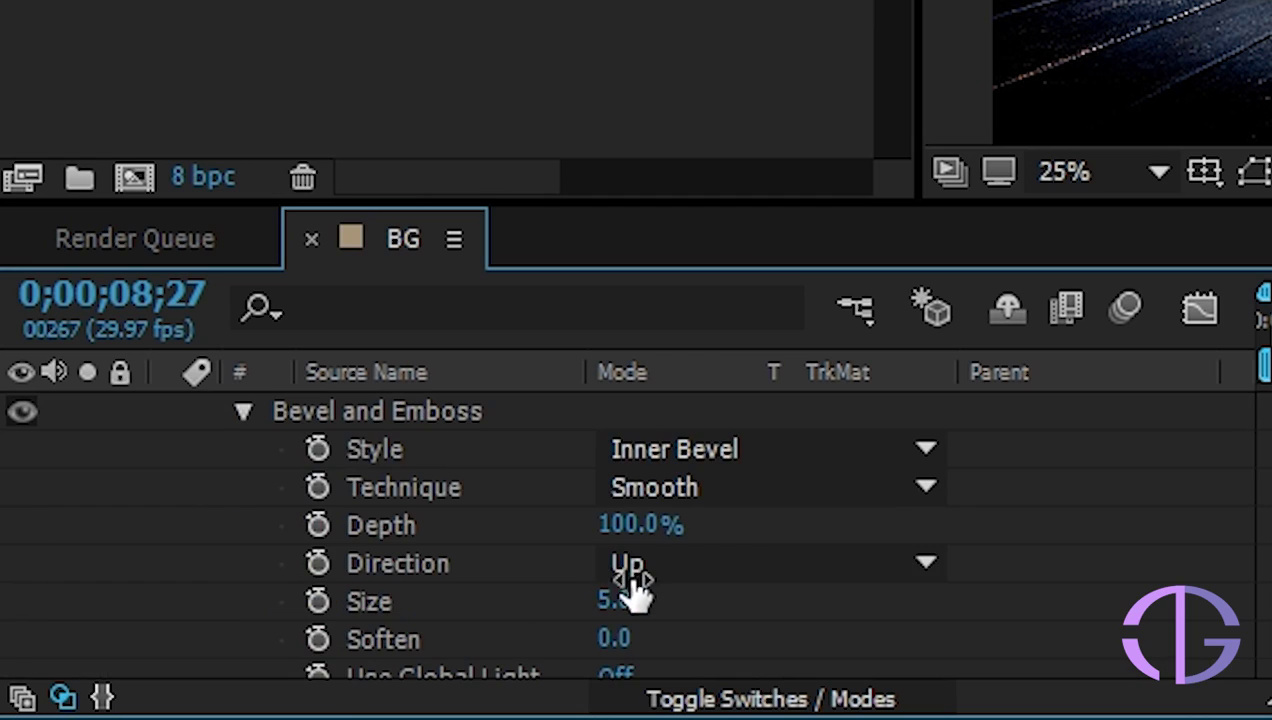
{"action": "left_click", "coordinate": [927, 451]}
{"action": "left_click", "coordinate": [877, 500]}
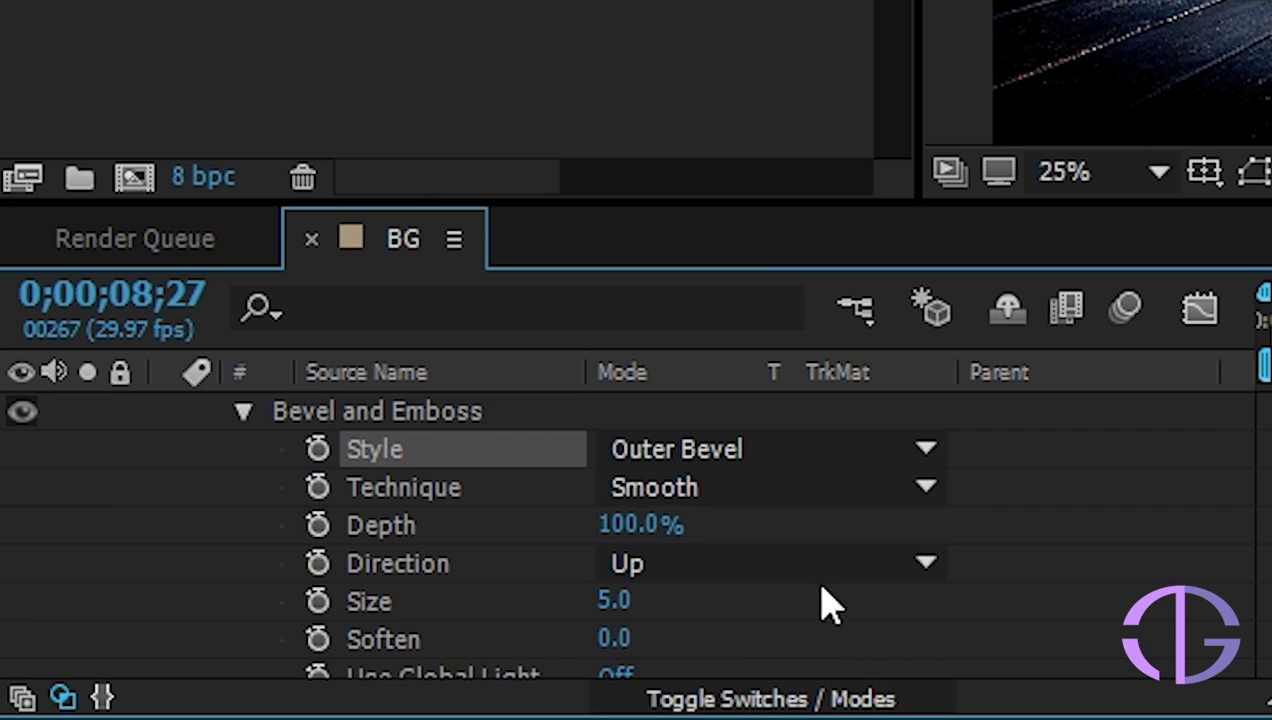
{"action": "left_click", "coordinate": [916, 565]}
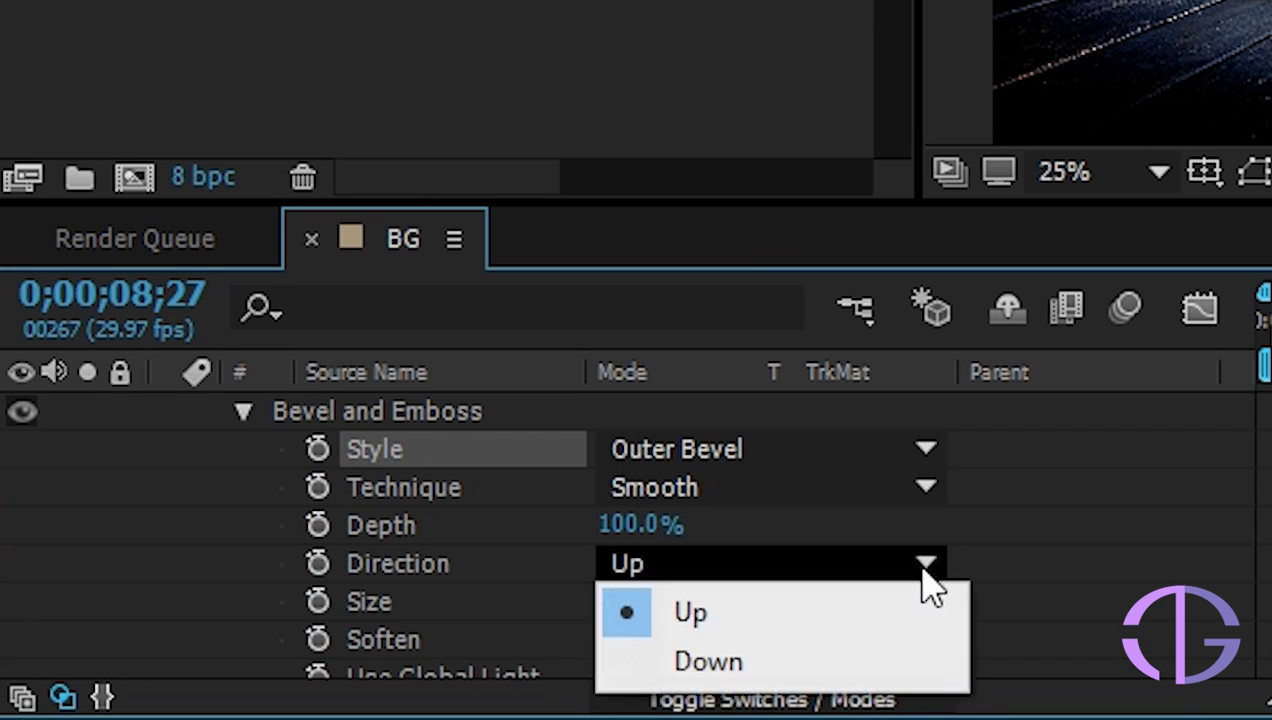
{"action": "left_click", "coordinate": [862, 662]}
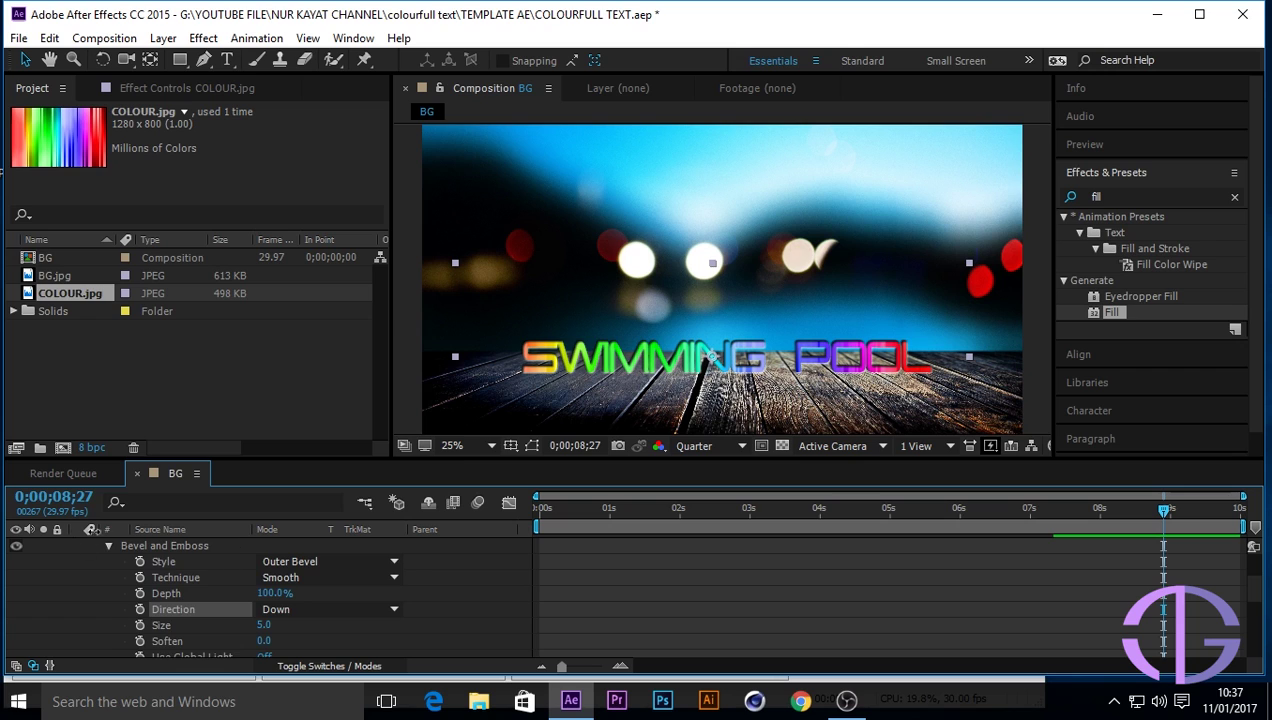
{"action": "scroll", "coordinate": [176, 436], "scroll_direction": "up", "scroll_amount": 3}
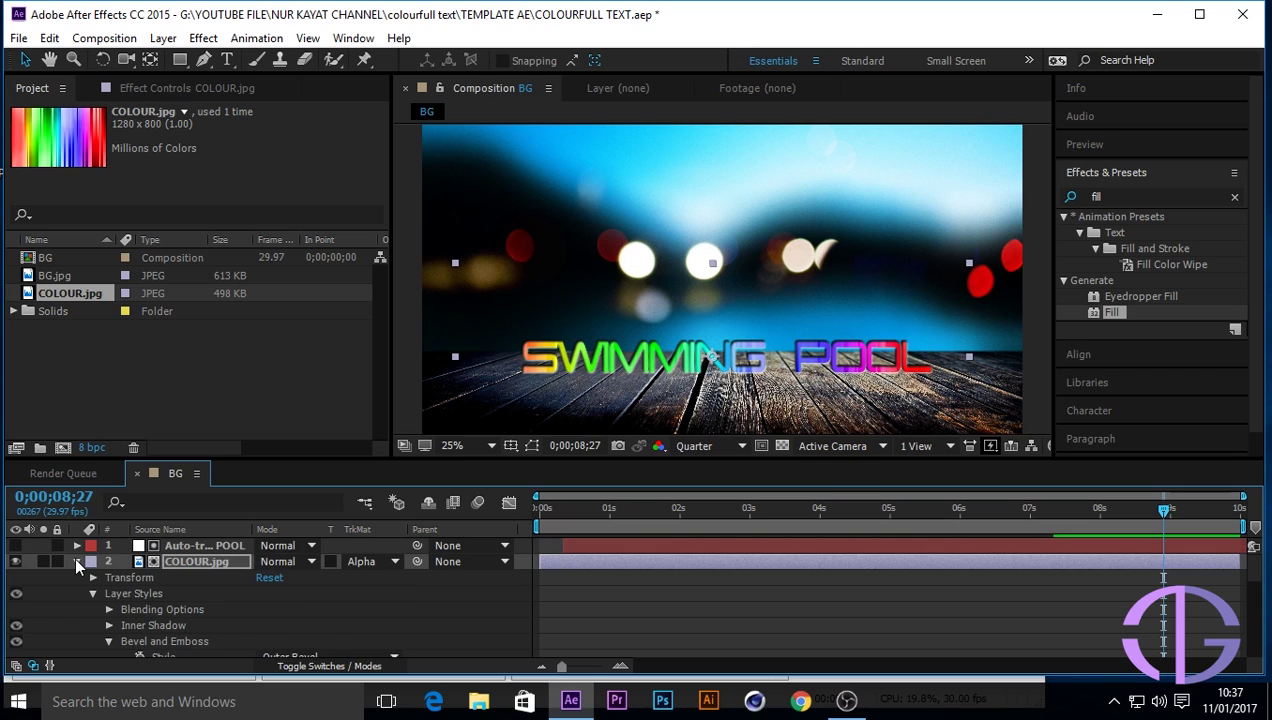
{"action": "left_click", "coordinate": [77, 561]}
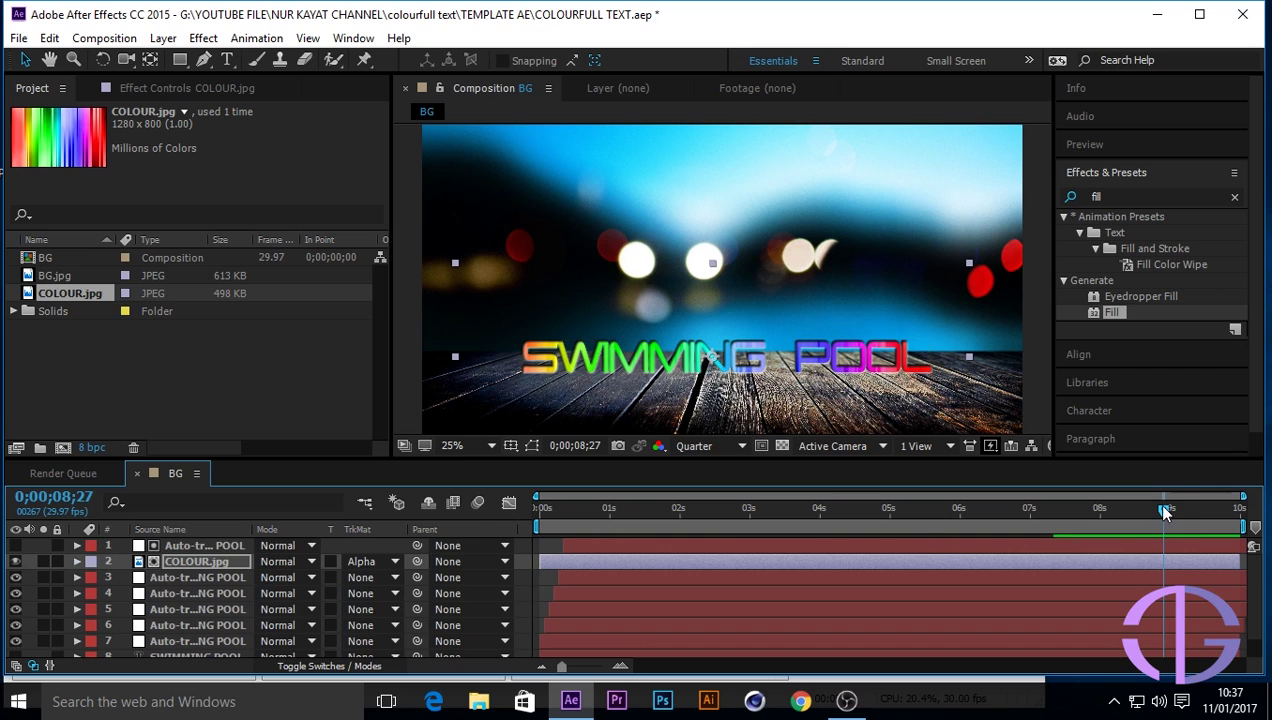
Preview the beveled title reveal from the first frame and park the current time at 0;00;07;02
{"action": "left_click_drag", "start_coordinate": [1163, 510], "coordinate": [535, 581]}
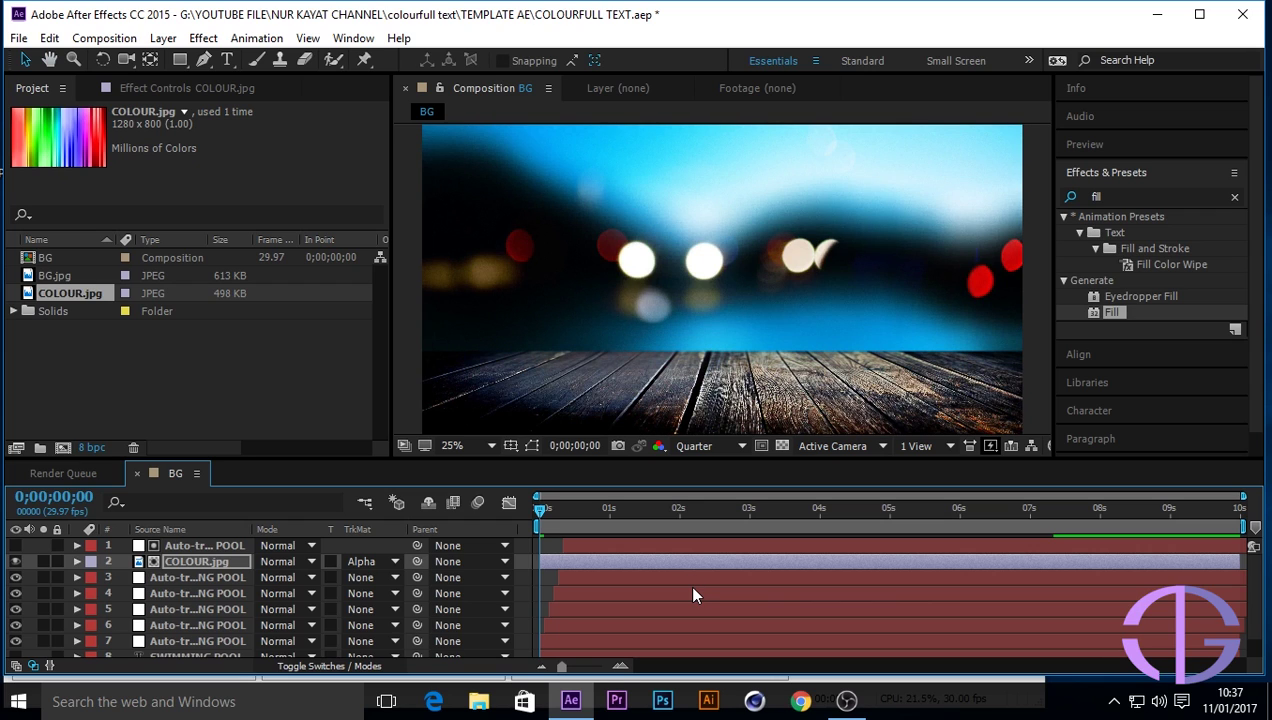
{"action": "key", "text": "space"}
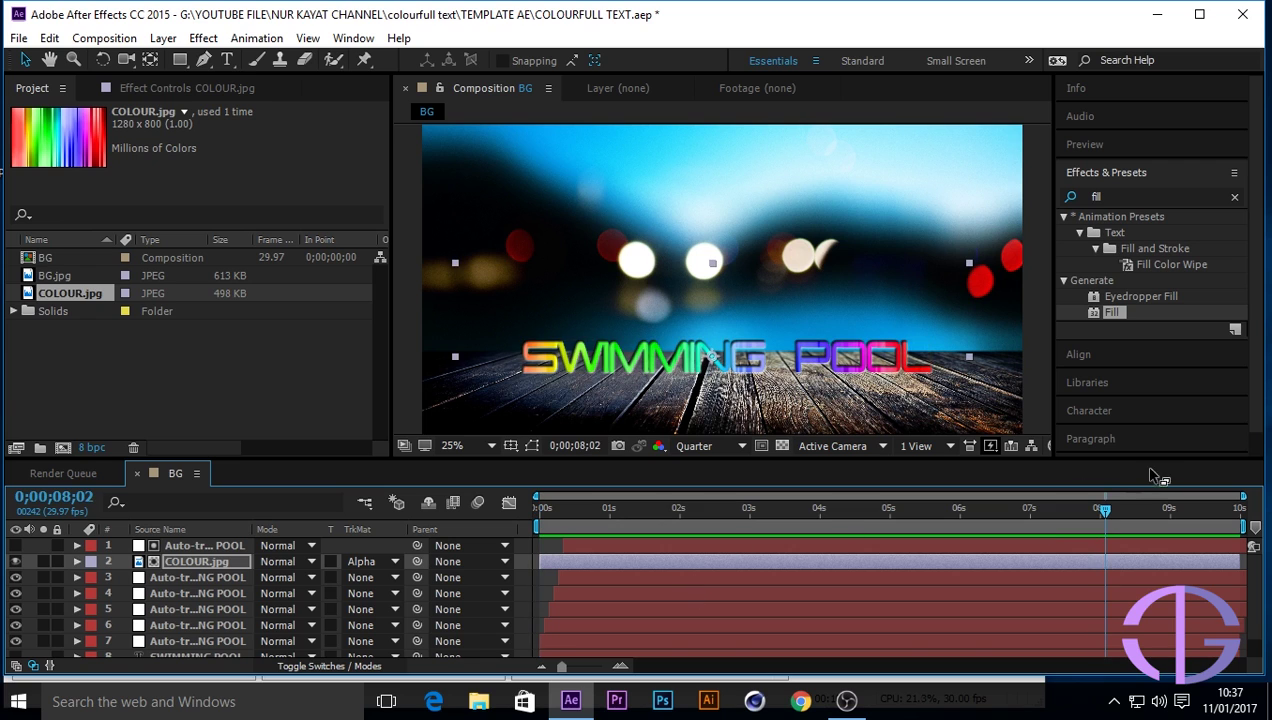
{"action": "left_click_drag", "start_coordinate": [1101, 508], "coordinate": [1034, 578]}
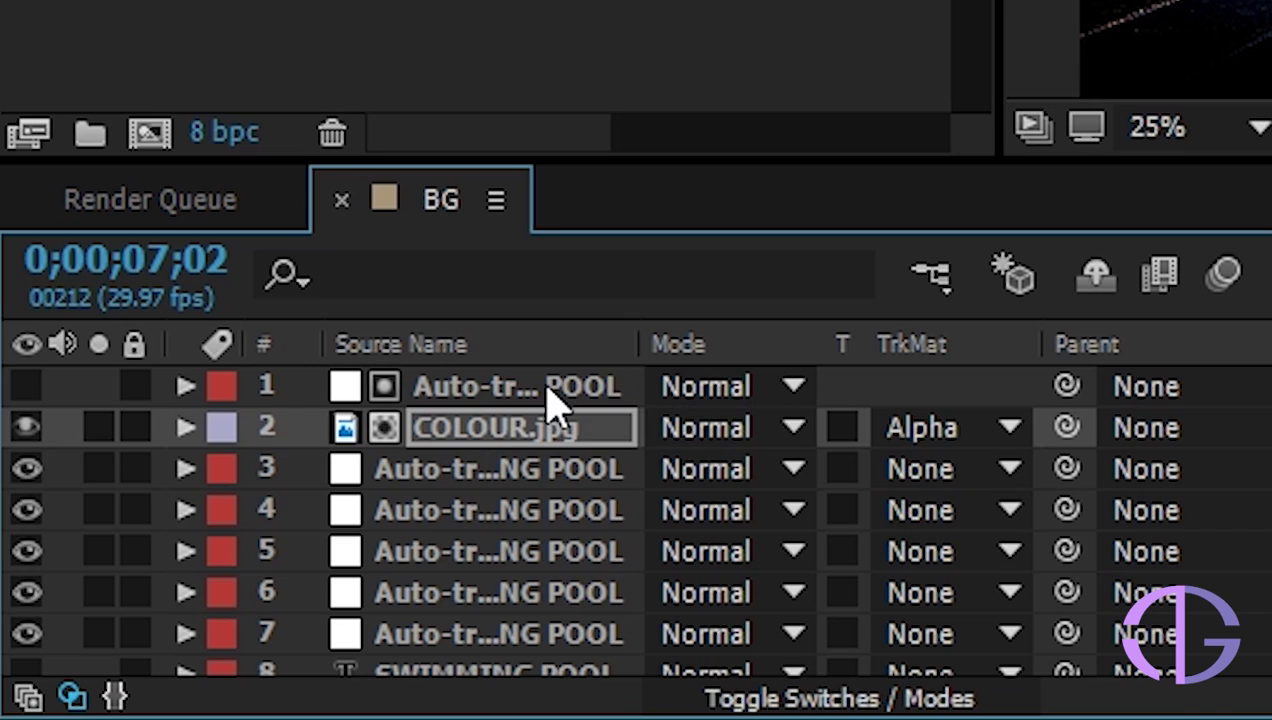
Pre-compose layers 1 to 7, including COLOUR.jpg, into a composition named TEXT COLOUR with all attributes moved, and re-enable preview refreshing
{"action": "left_click", "coordinate": [217, 546]}
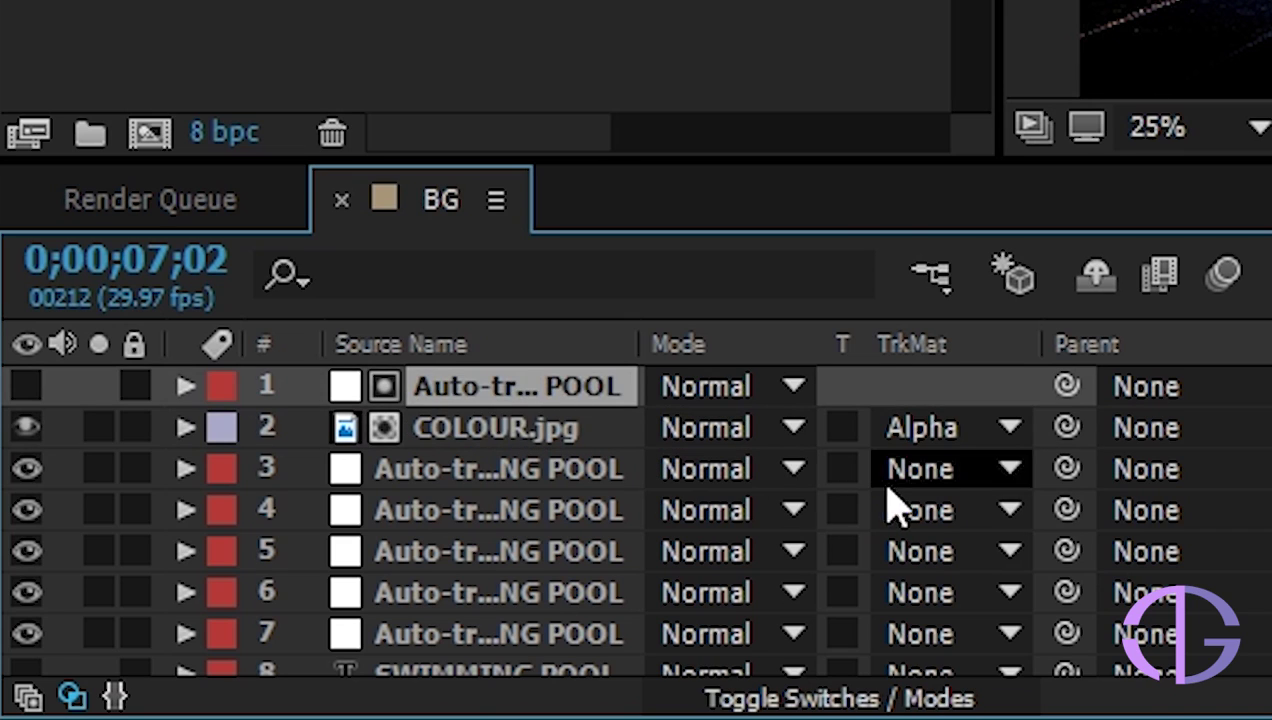
{"action": "left_click", "coordinate": [527, 648], "text": "shift"}
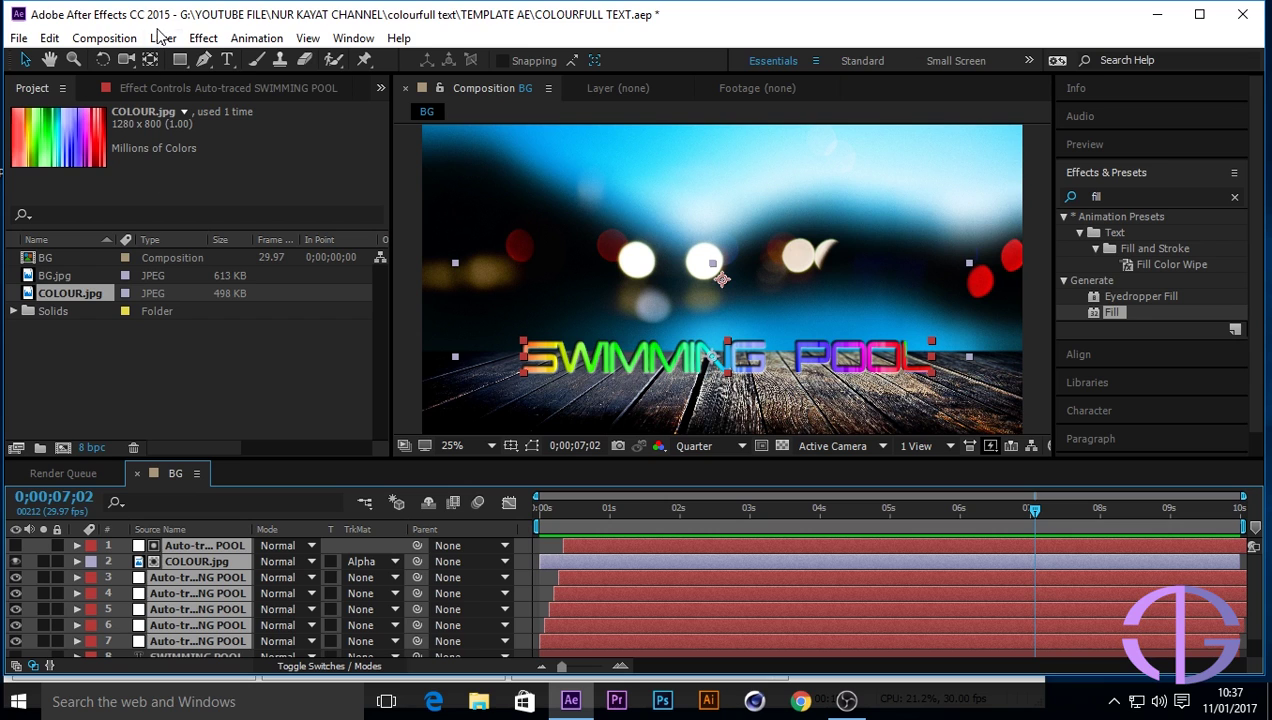
{"action": "left_click", "coordinate": [162, 37]}
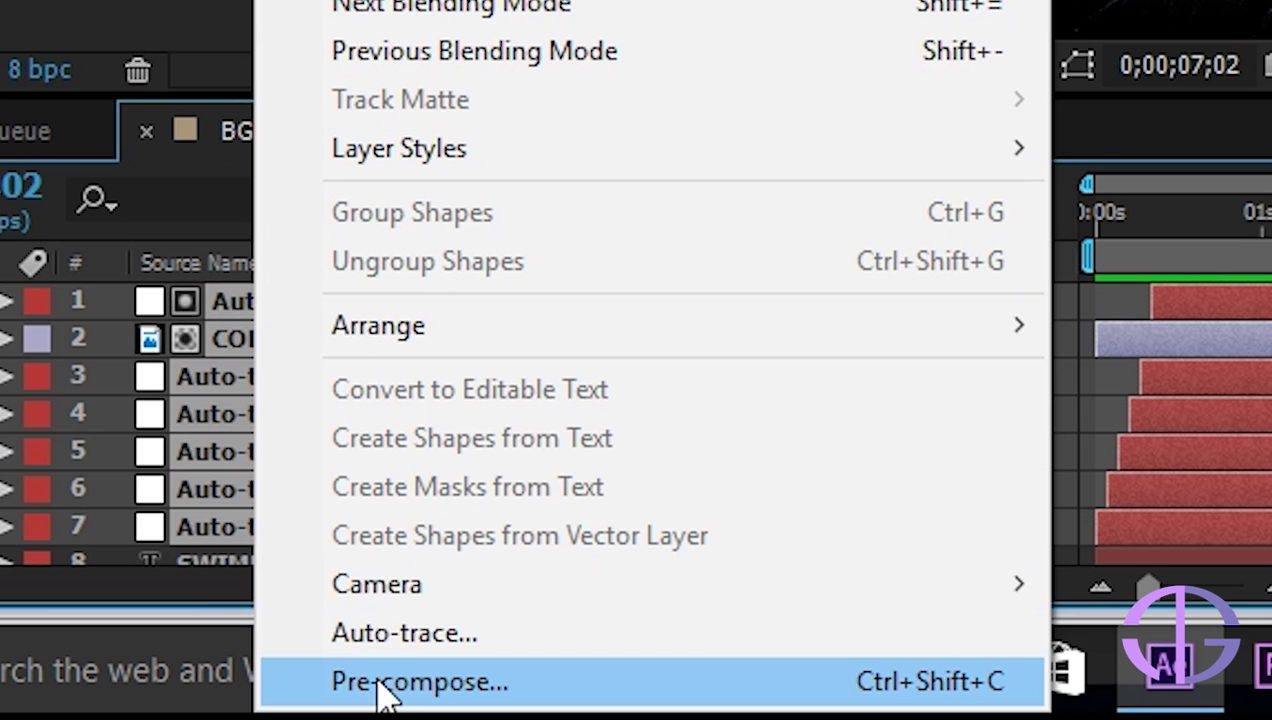
{"action": "left_click", "coordinate": [488, 684]}
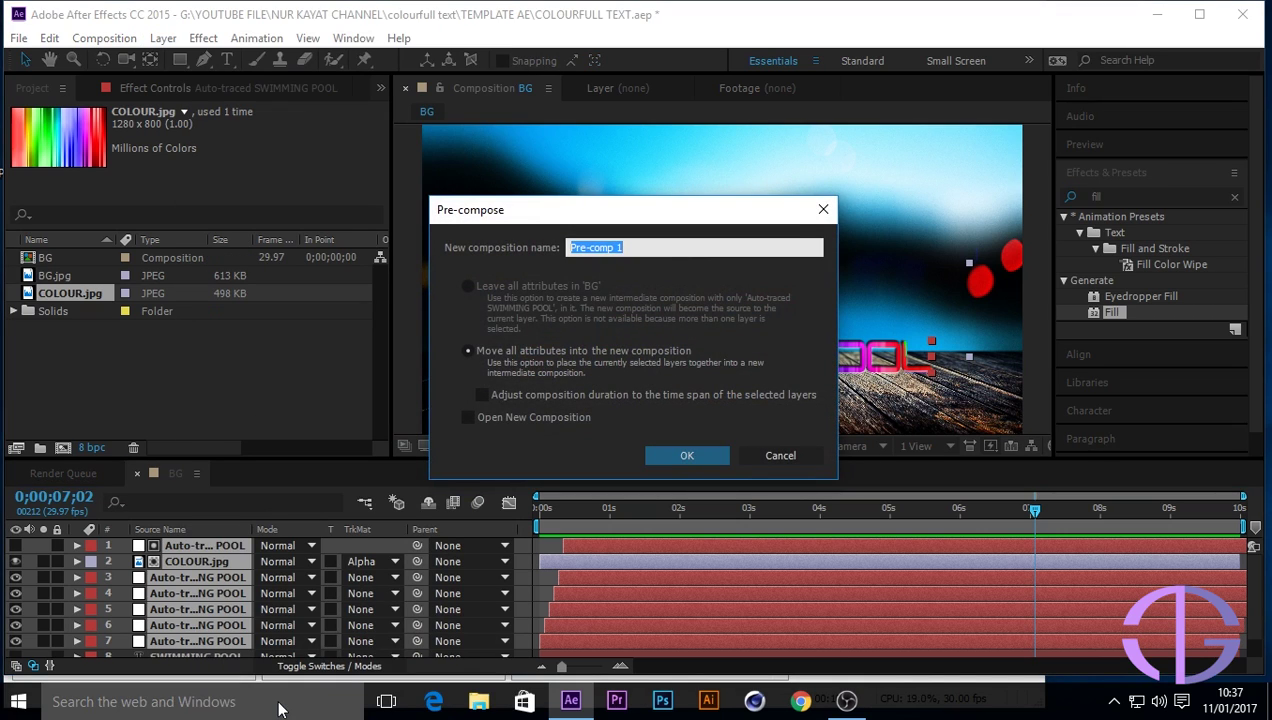
{"action": "type", "text": "TEXT"}
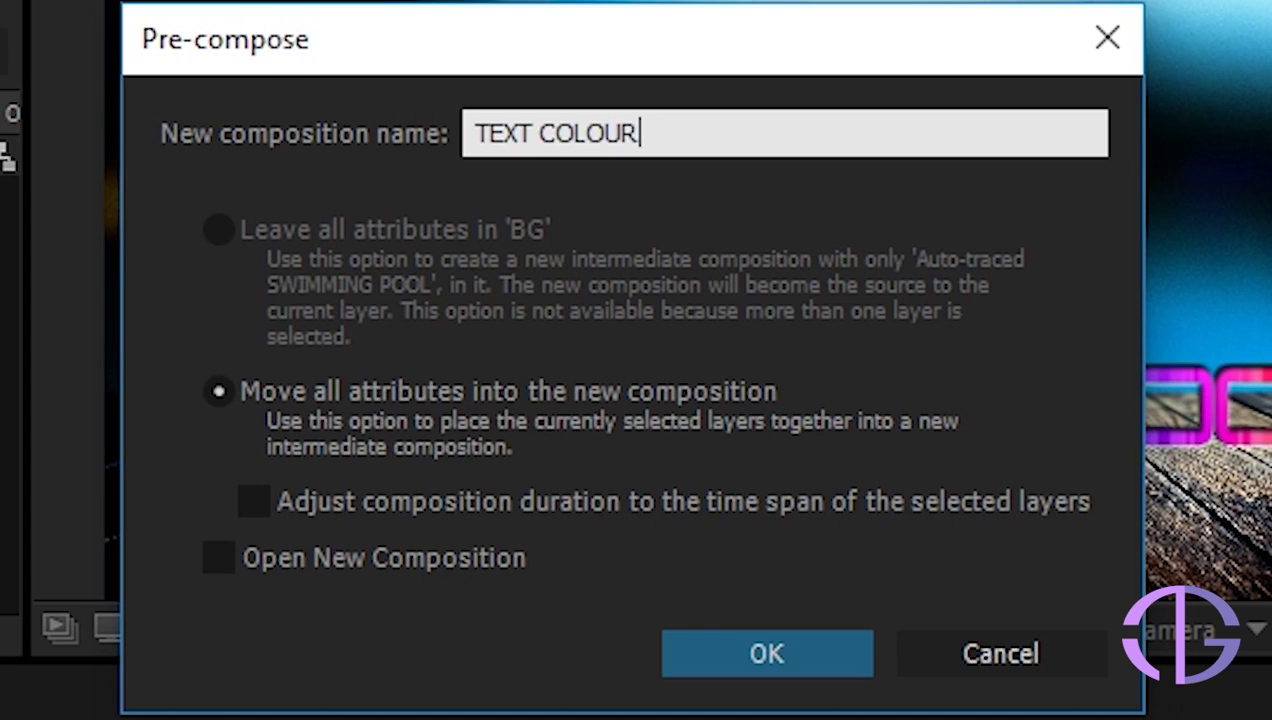
{"action": "type", "text": "COLOUR"}
{"action": "left_click", "coordinate": [761, 669]}
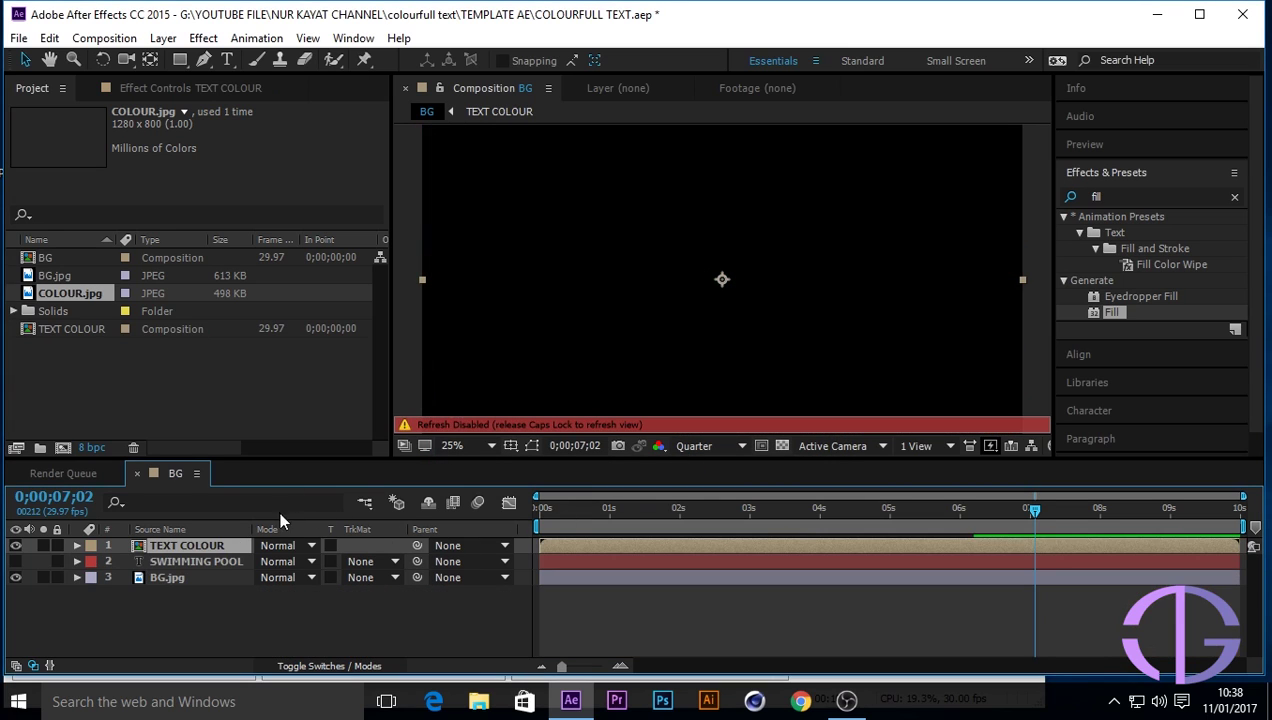
{"action": "key", "text": "Caps_Lock"}
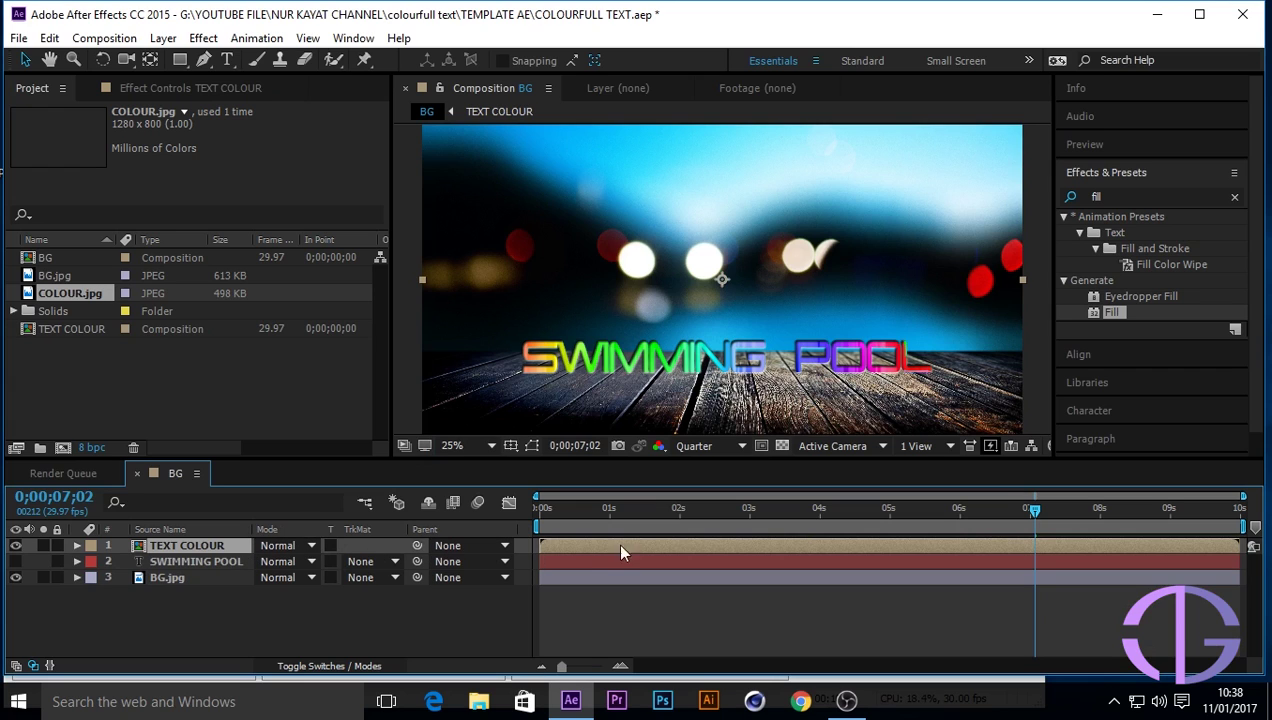
Scrub through the pre-composed title reveal, stop at 0;00;07;15, and duplicate the TEXT COLOUR layer
{"action": "left_click_drag", "start_coordinate": [1035, 513], "coordinate": [858, 578]}
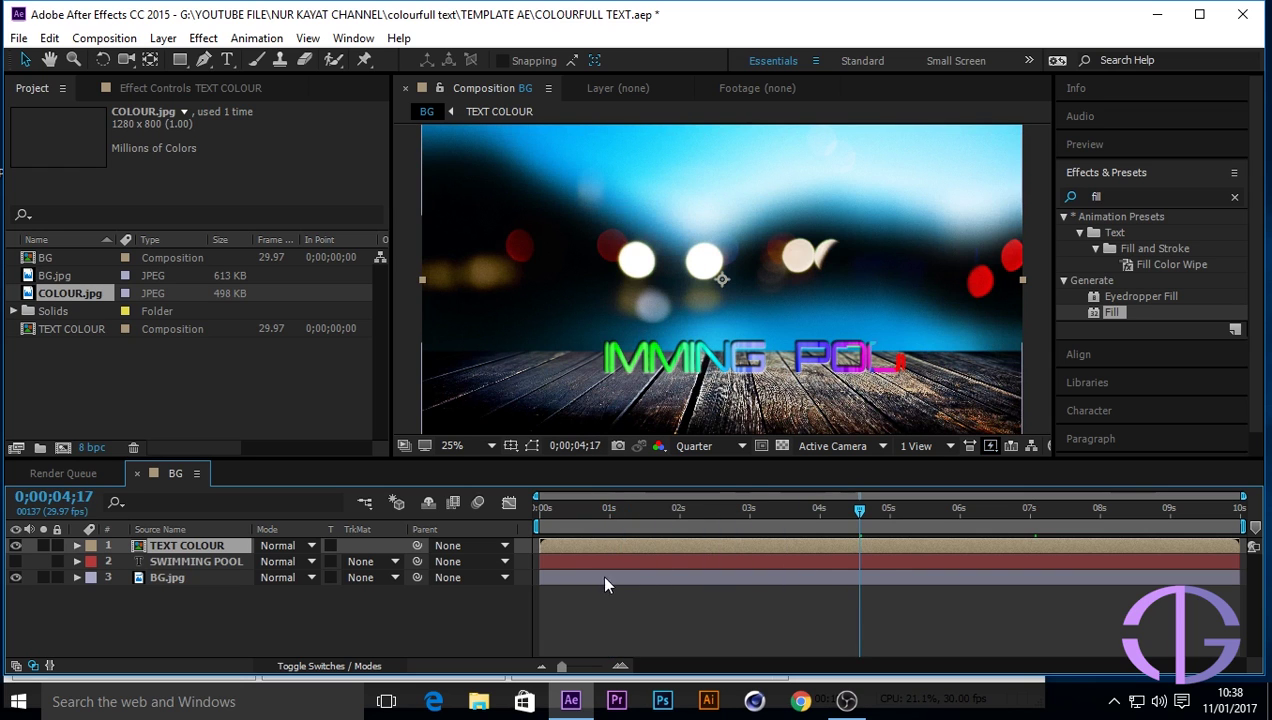
{"action": "left_click_drag", "start_coordinate": [859, 514], "coordinate": [1066, 532]}
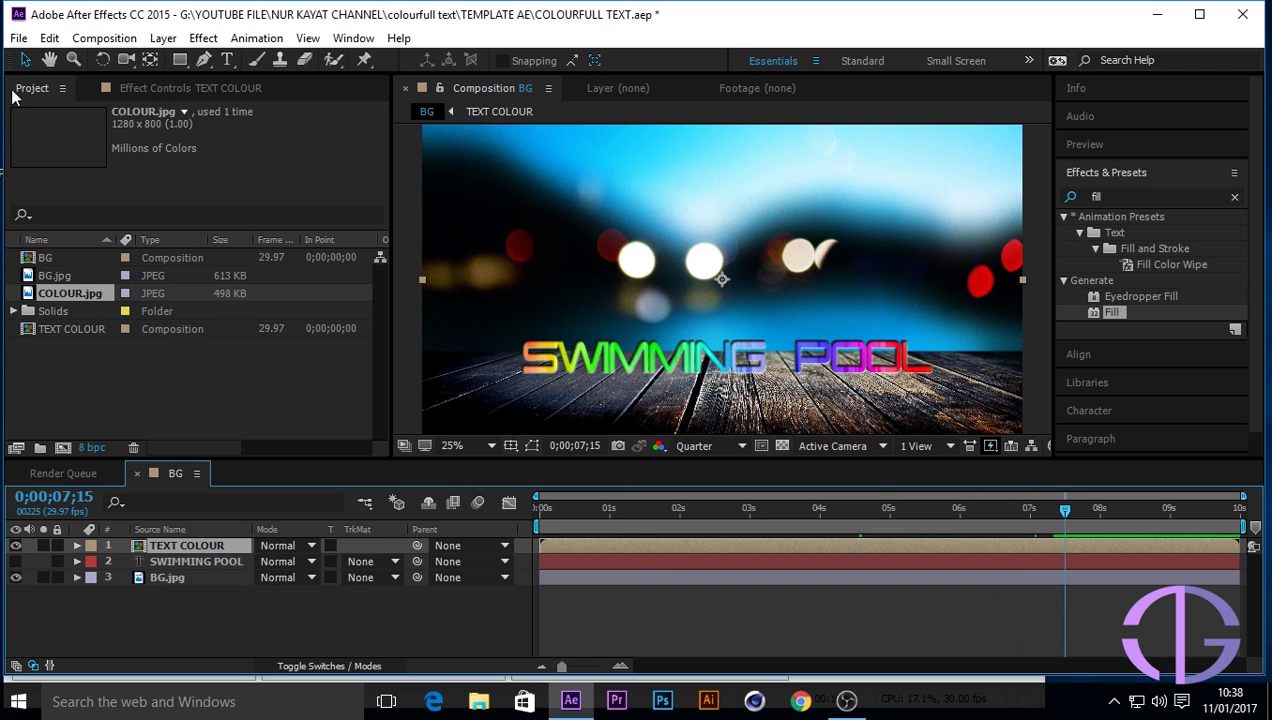
{"action": "left_click", "coordinate": [49, 37]}
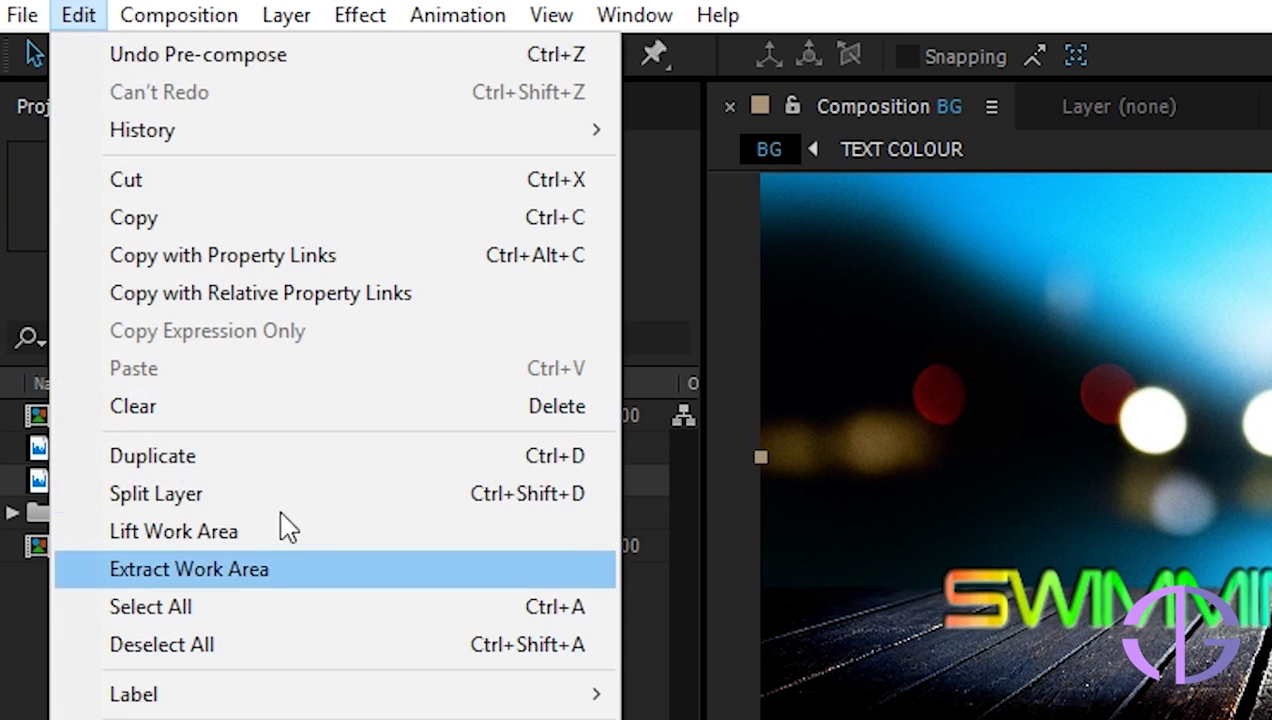
{"action": "left_click", "coordinate": [258, 460]}
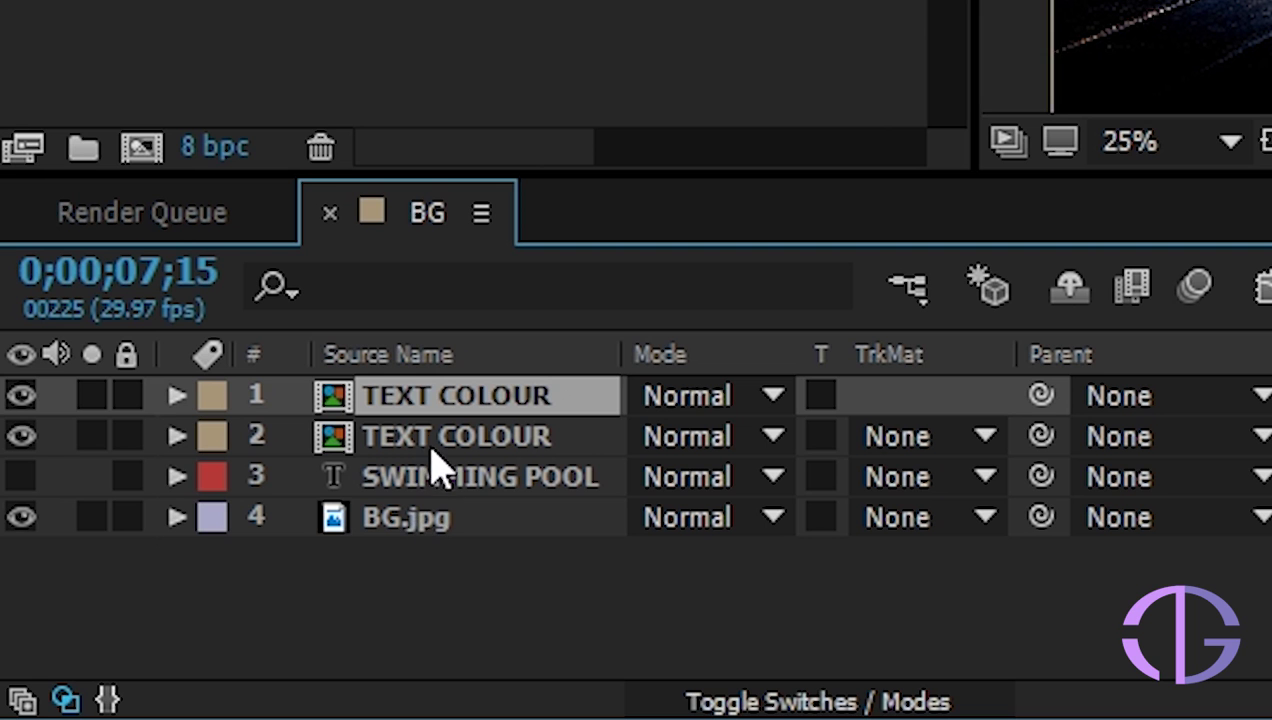
Rename the lower TEXT COLOUR layer, layer 2, as SHADOW
{"action": "left_click", "coordinate": [440, 449]}
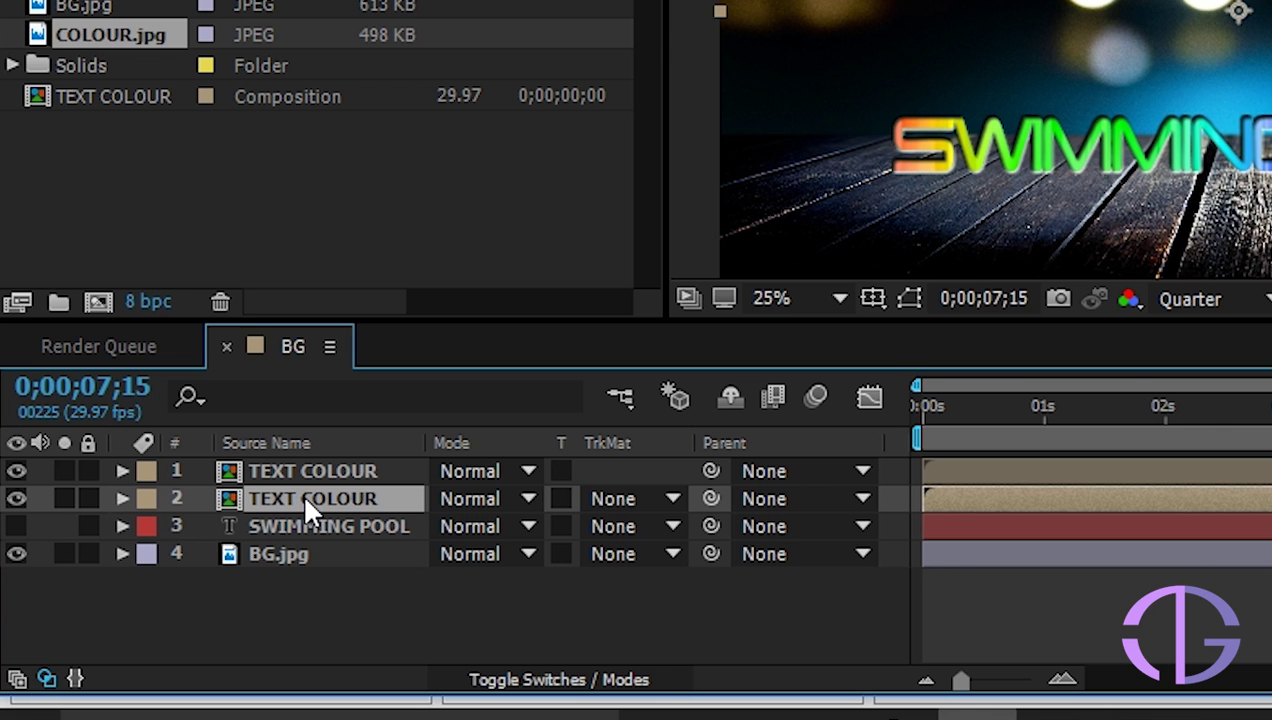
{"action": "right_click", "coordinate": [301, 491]}
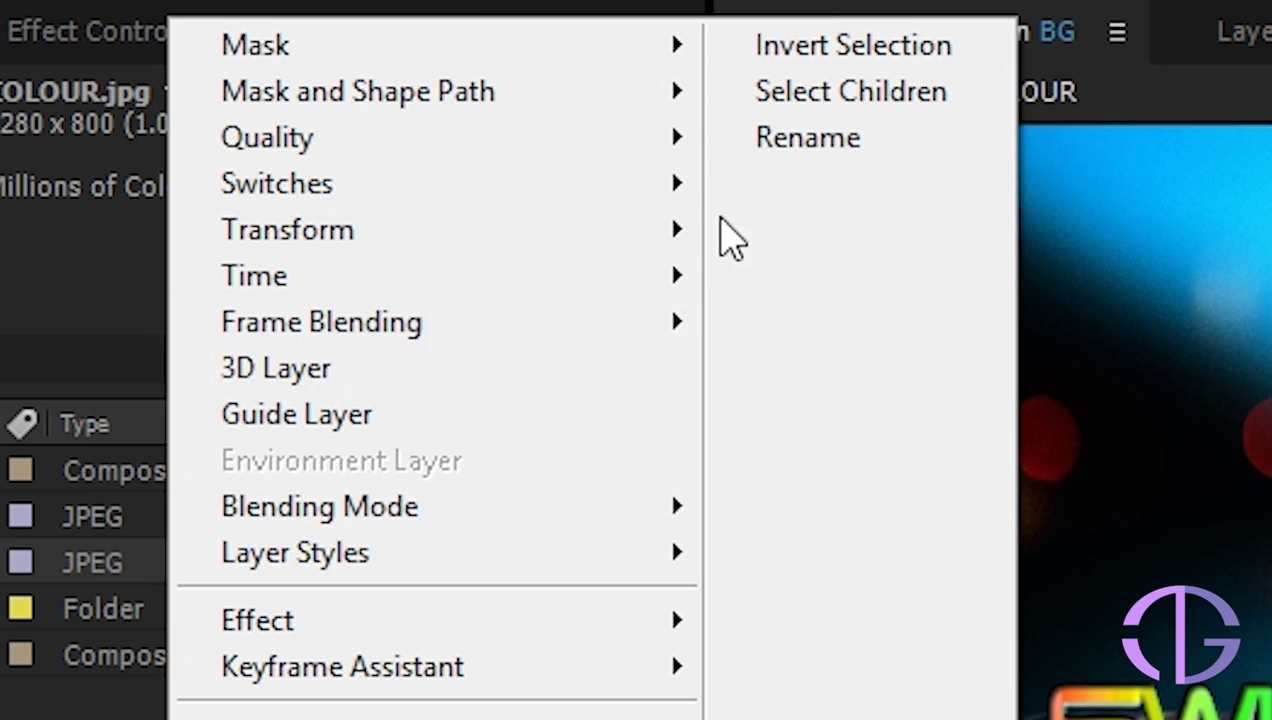
{"action": "left_click", "coordinate": [787, 158]}
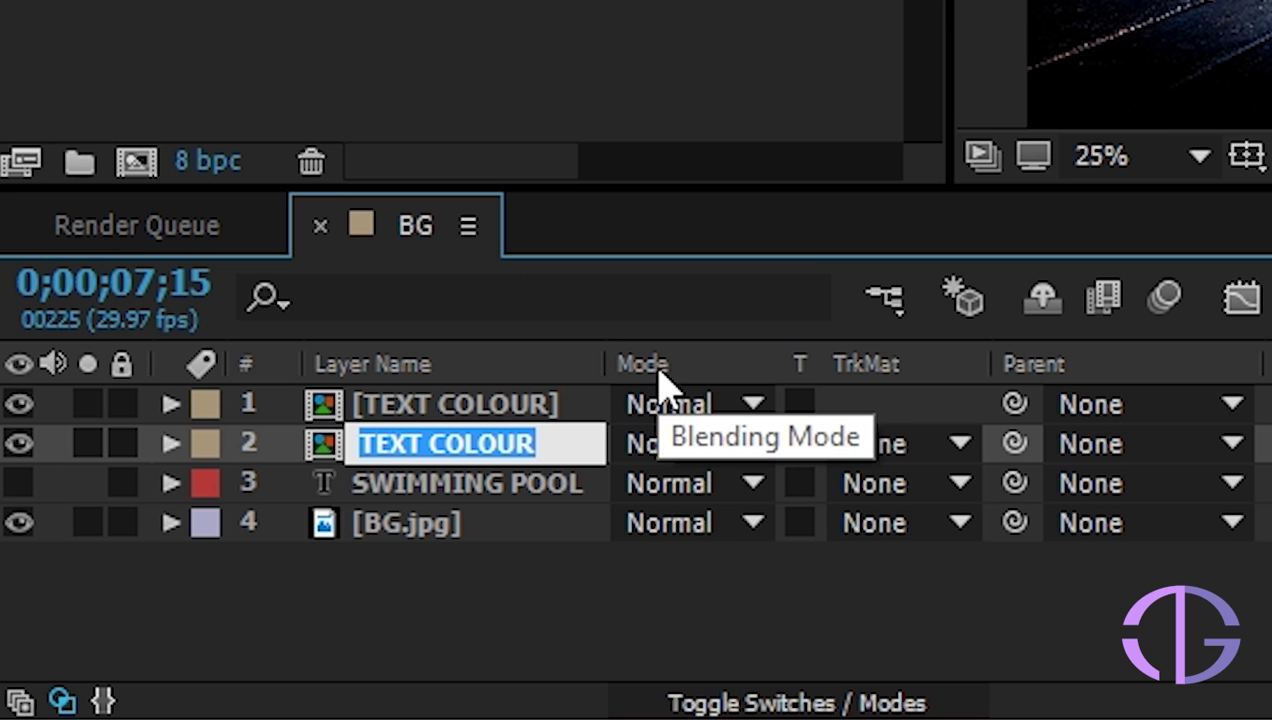
{"action": "type", "text": "S"}
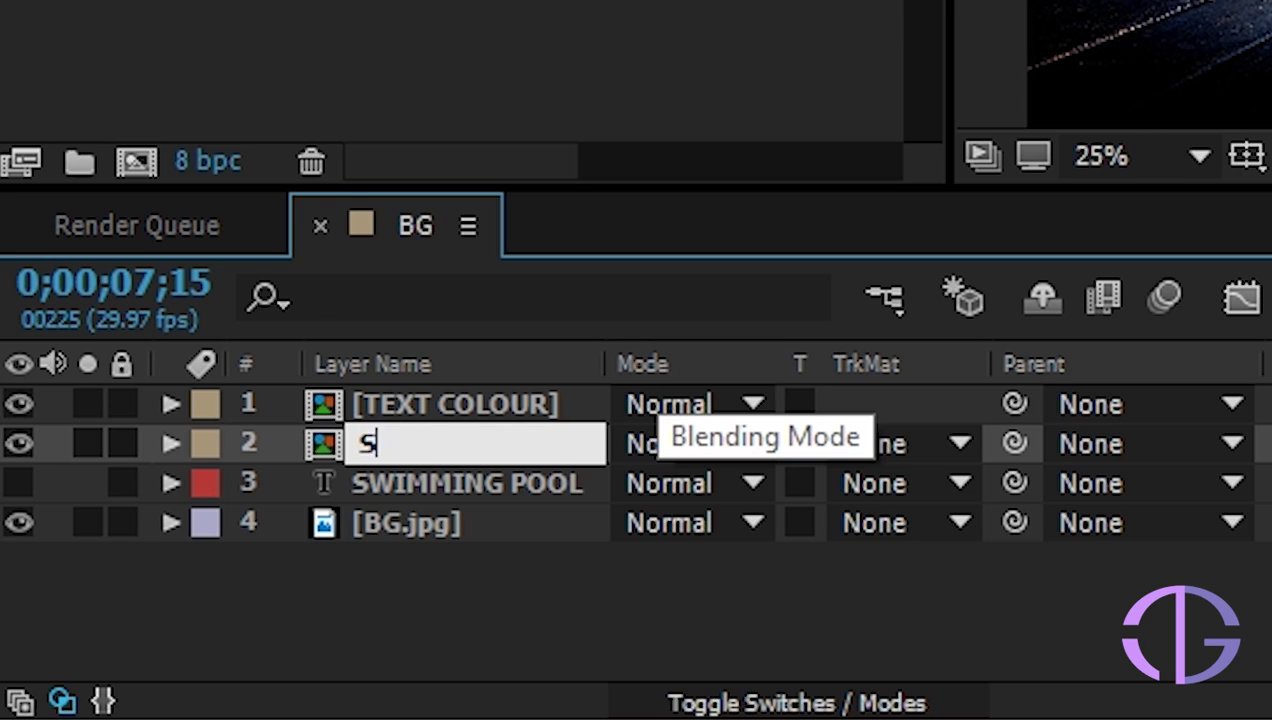
{"action": "type", "text": "HADOW"}
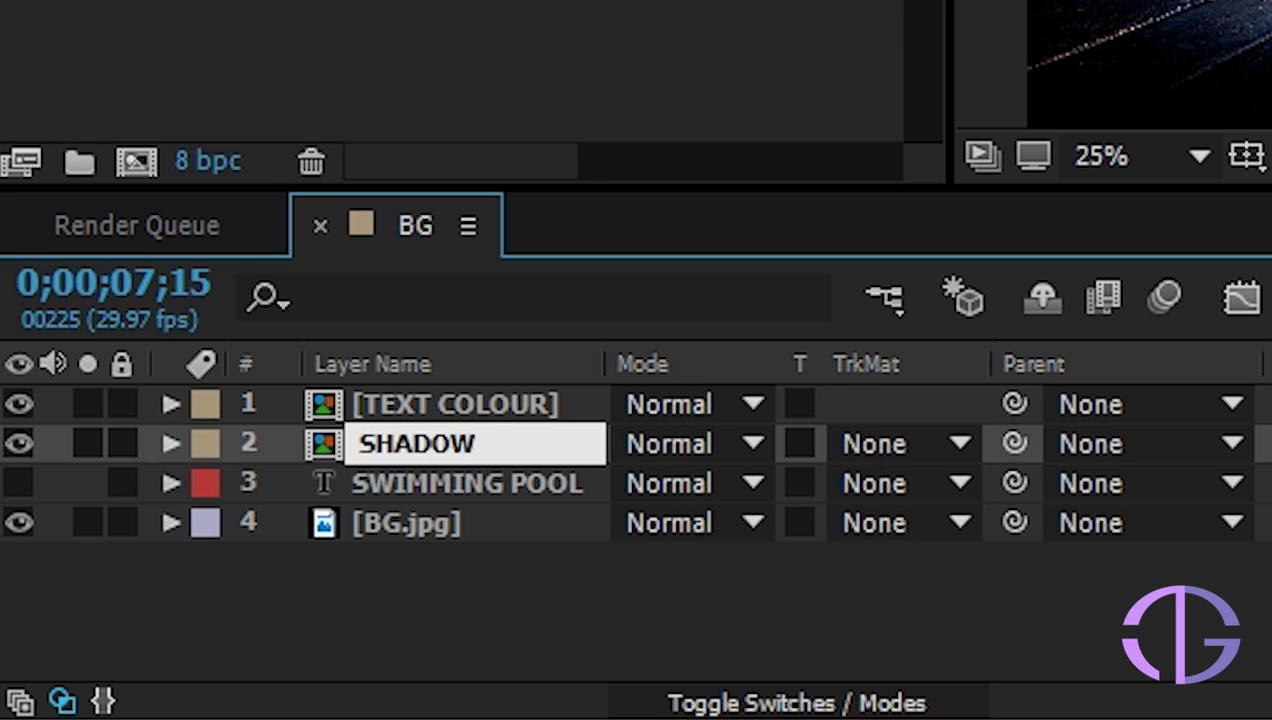
{"action": "key", "text": "Return"}
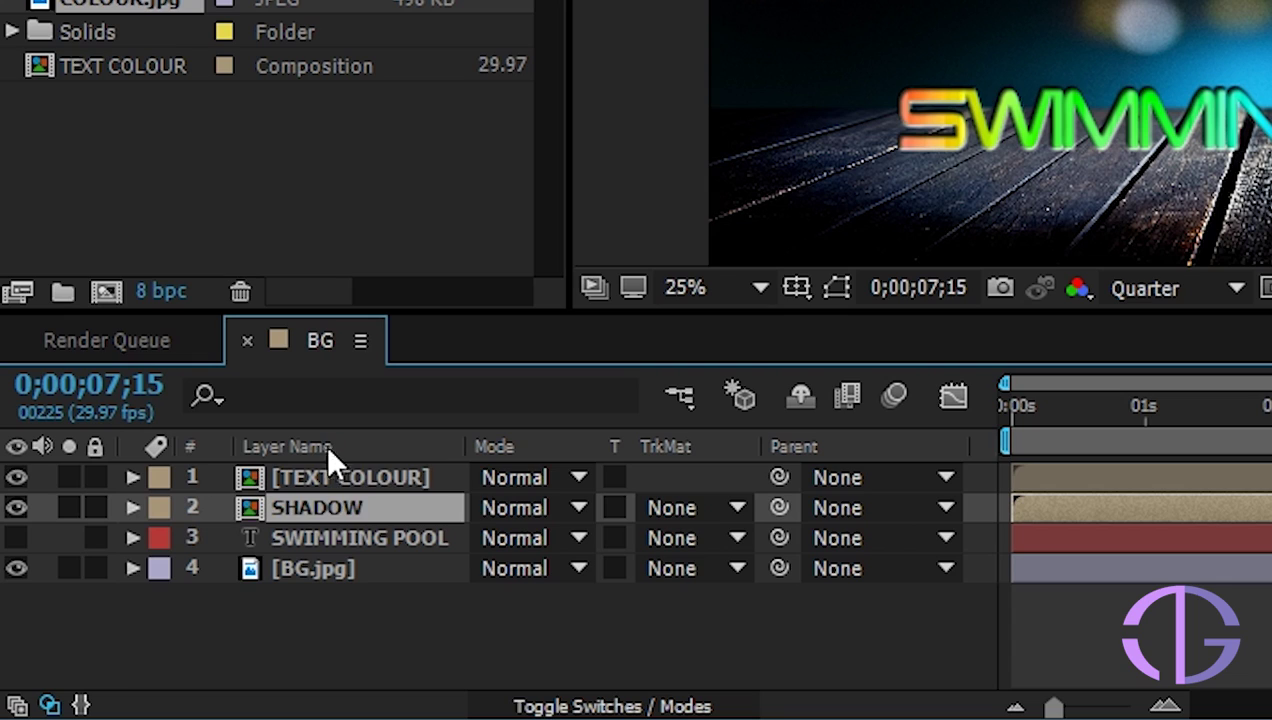
Show the layer switches and make the SHADOW layer 3D, with preview refreshing left enabled
{"action": "left_click", "coordinate": [630, 708]}
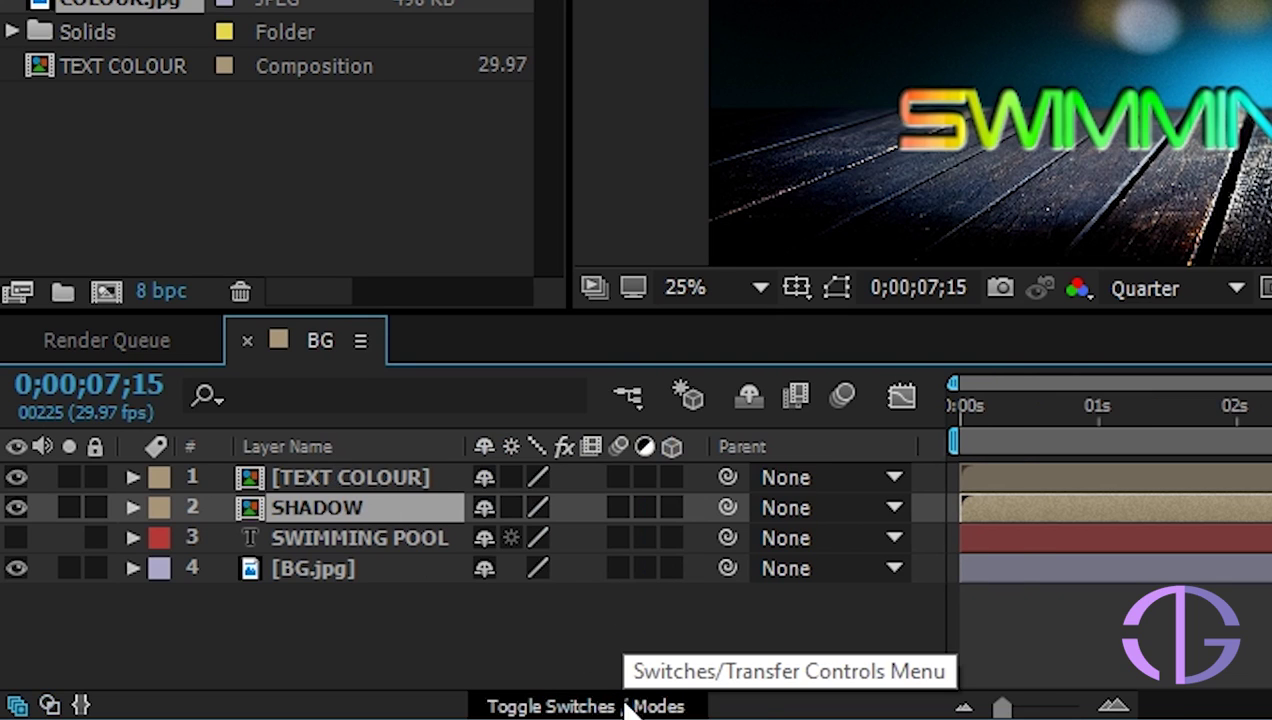
{"action": "left_click", "coordinate": [670, 507]}
{"action": "key", "text": "Caps_Lock"}
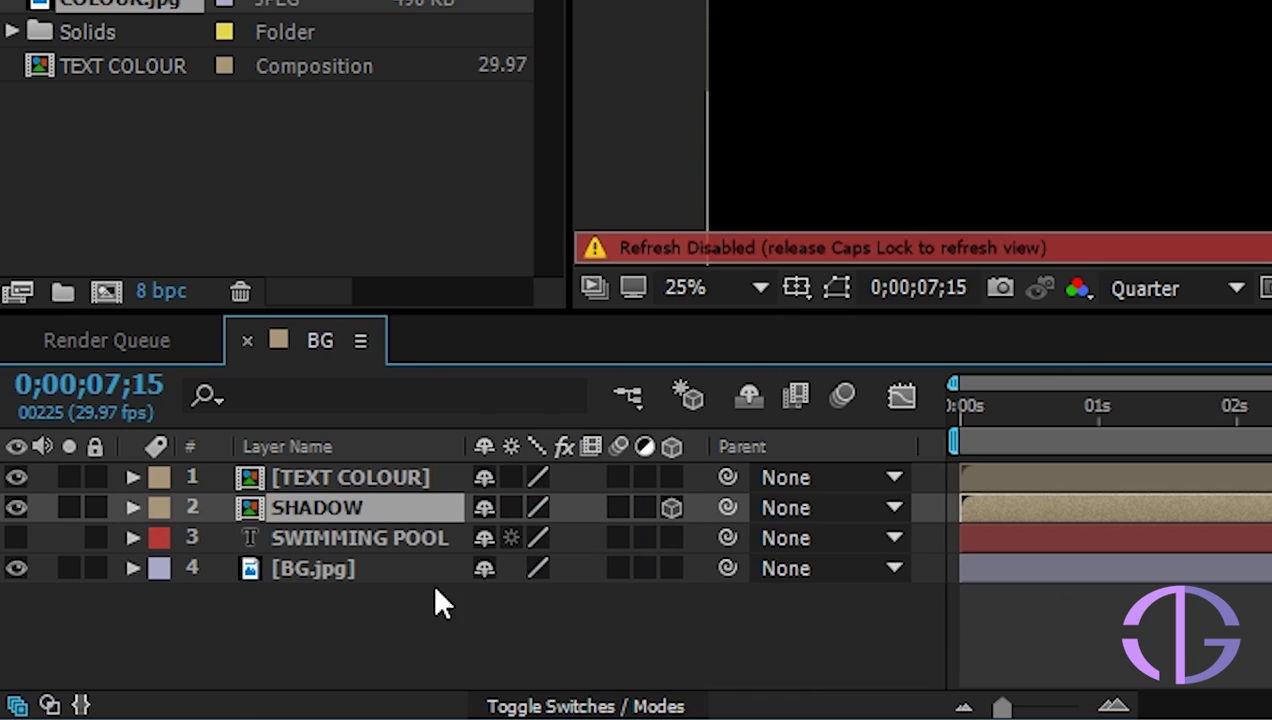
{"action": "key", "text": "Caps_Lock"}
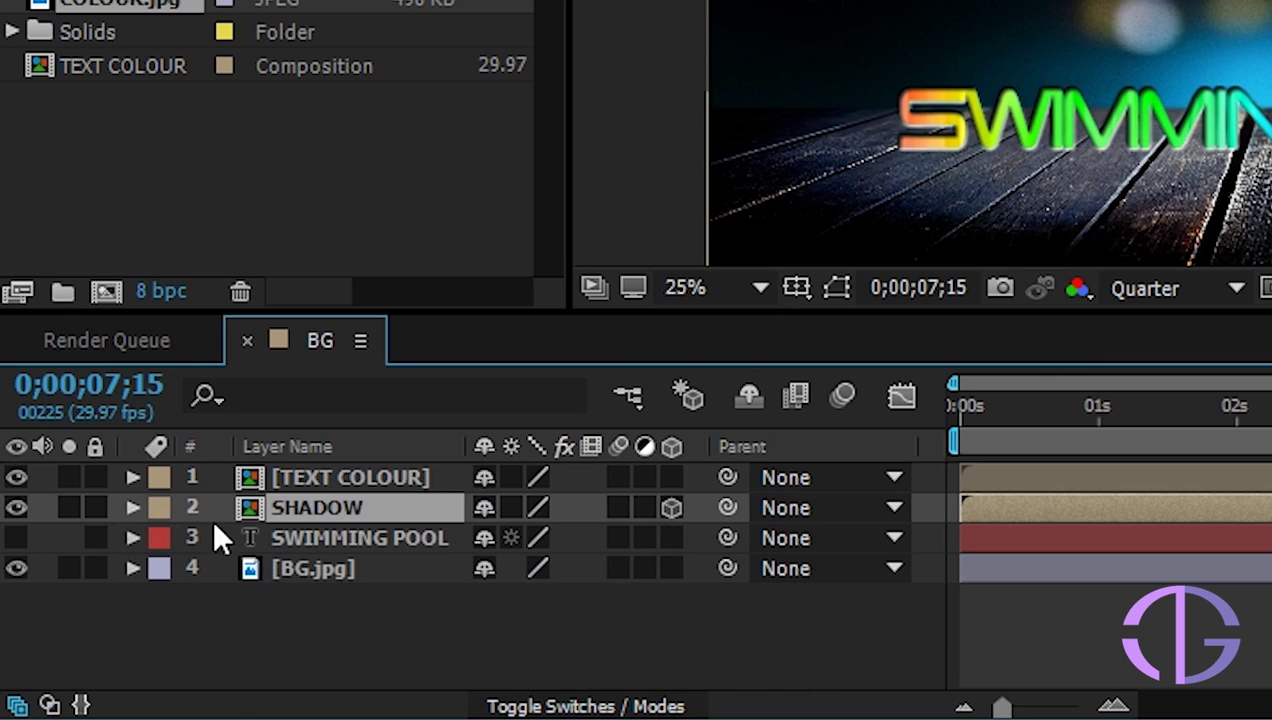
Reveal the SHADOW layer's transform properties and set its X Rotation to -90°
{"action": "left_click", "coordinate": [132, 508]}
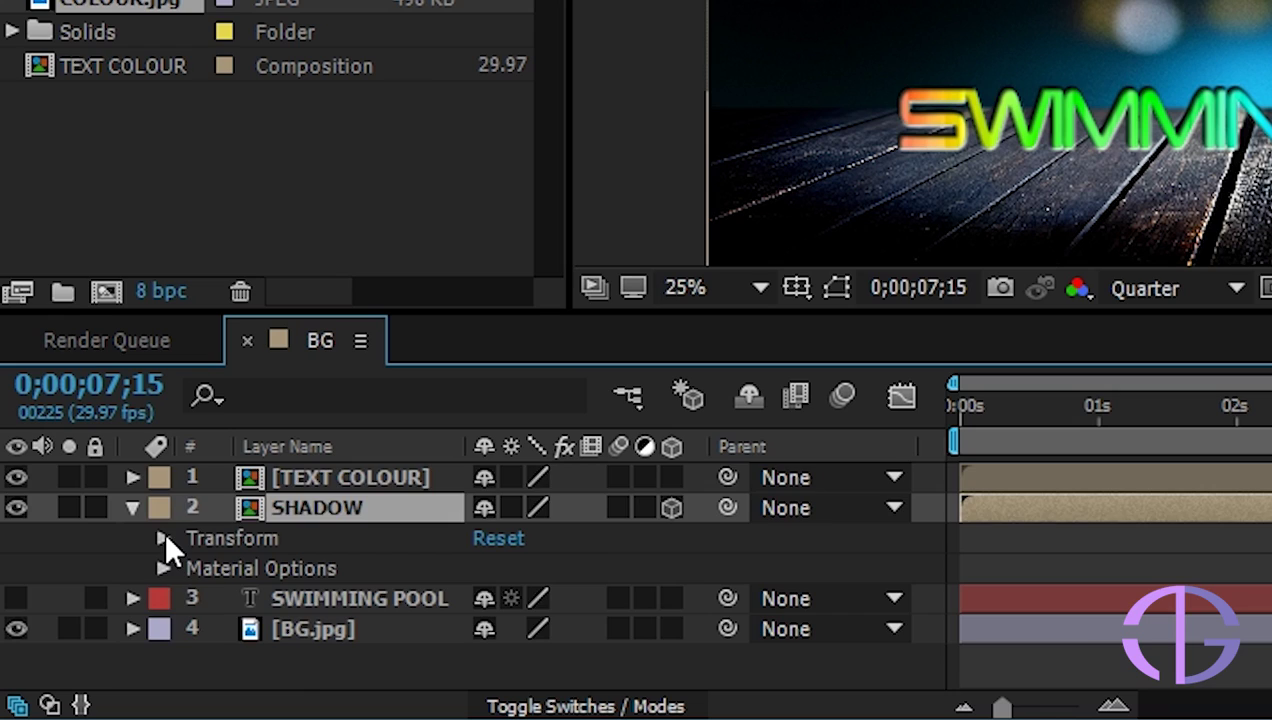
{"action": "left_click", "coordinate": [164, 539]}
{"action": "scroll", "coordinate": [240, 595], "scroll_direction": "down", "scroll_amount": 1}
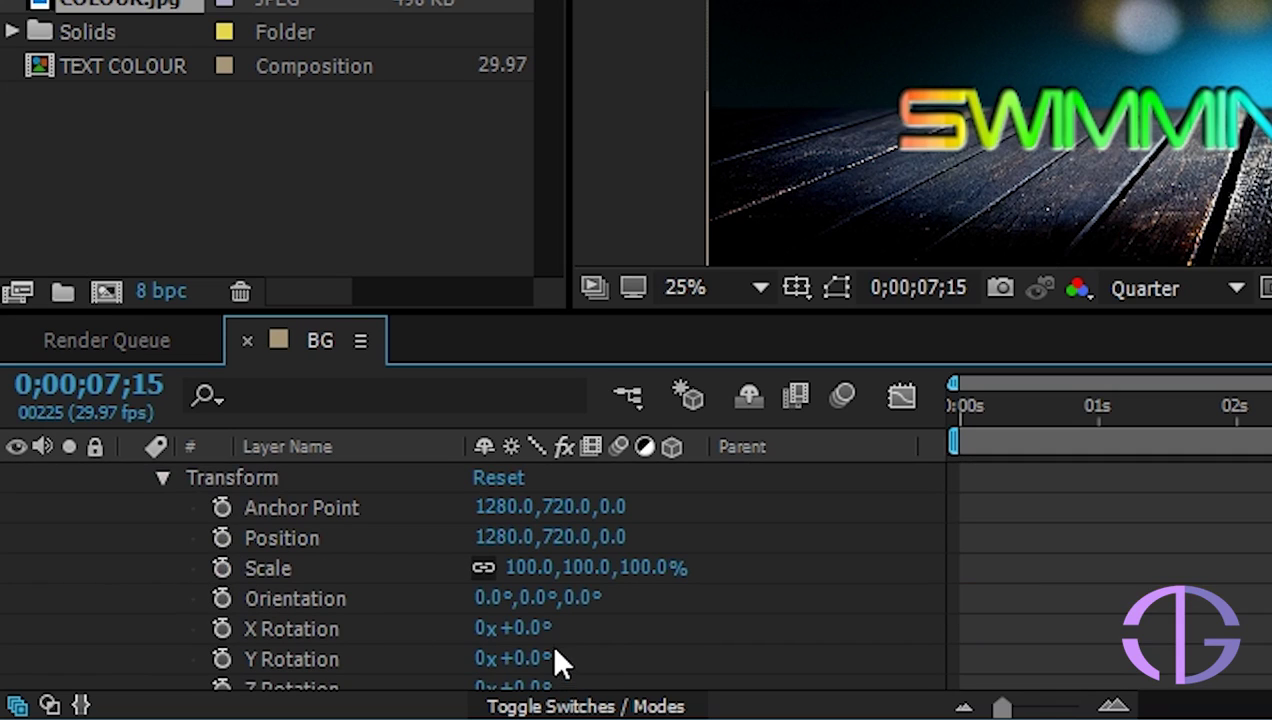
{"action": "left_click", "coordinate": [530, 629]}
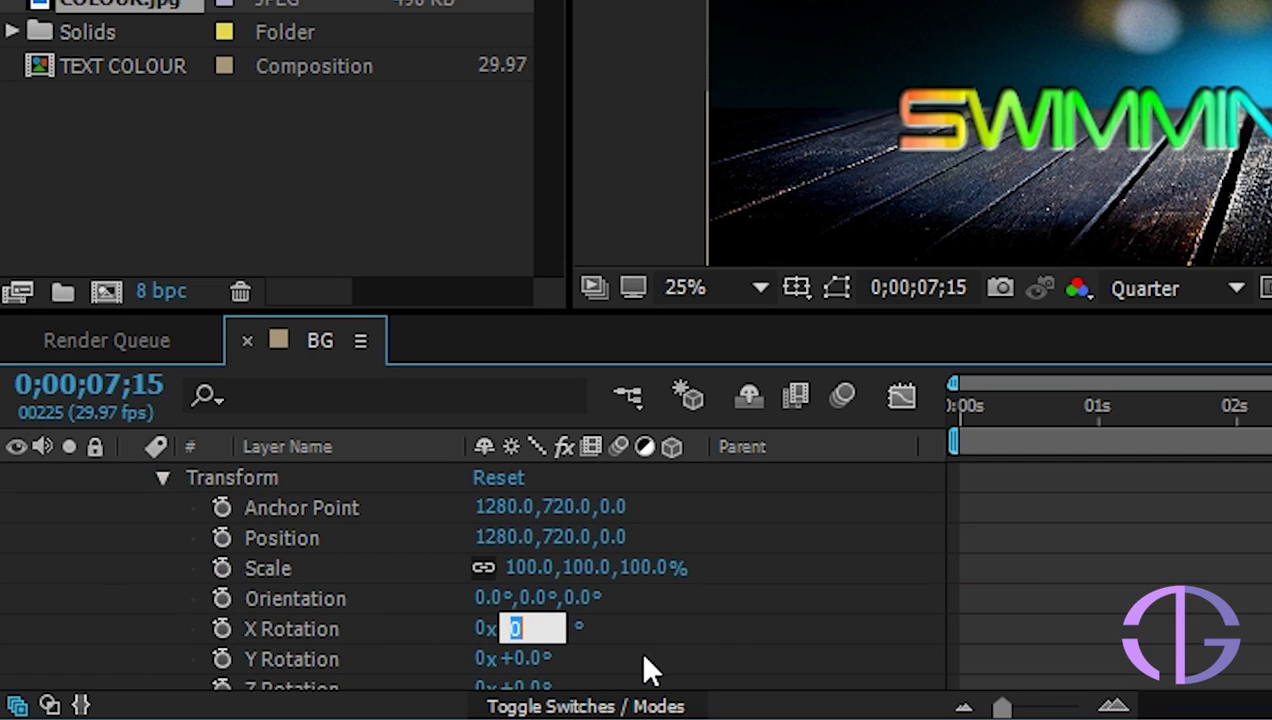
{"action": "type", "text": "-90"}
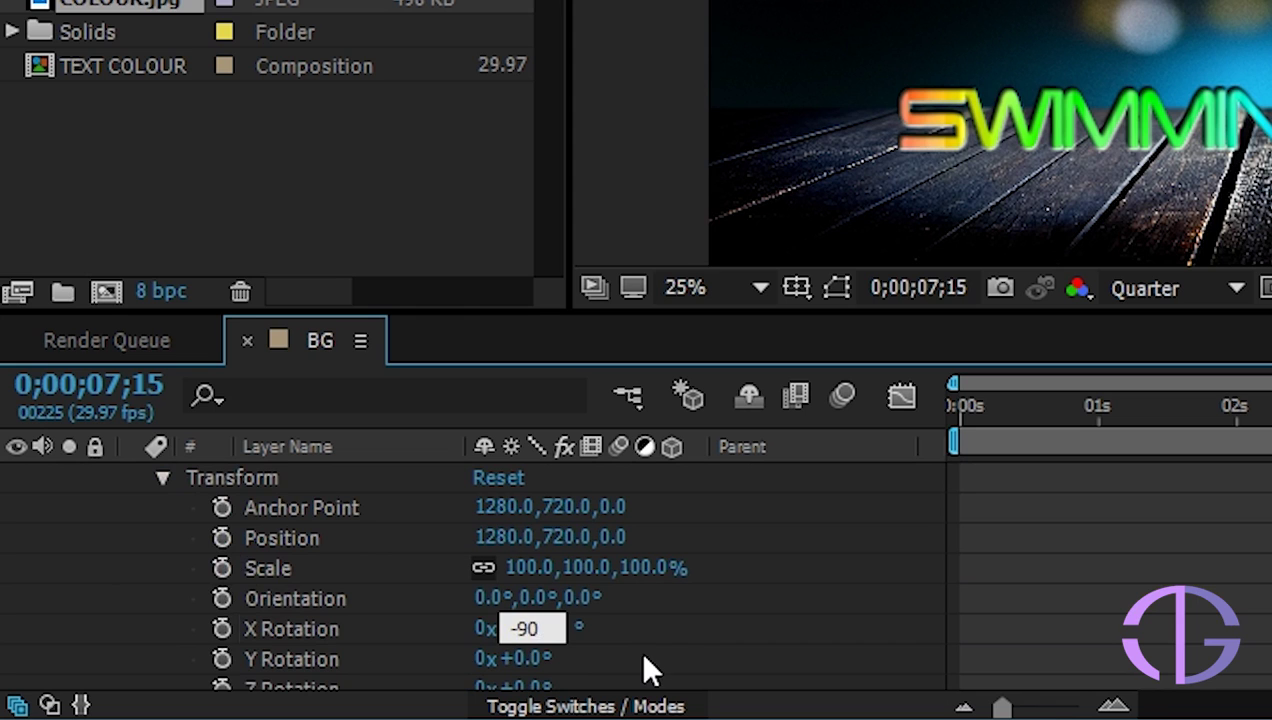
{"action": "key", "text": "Return"}
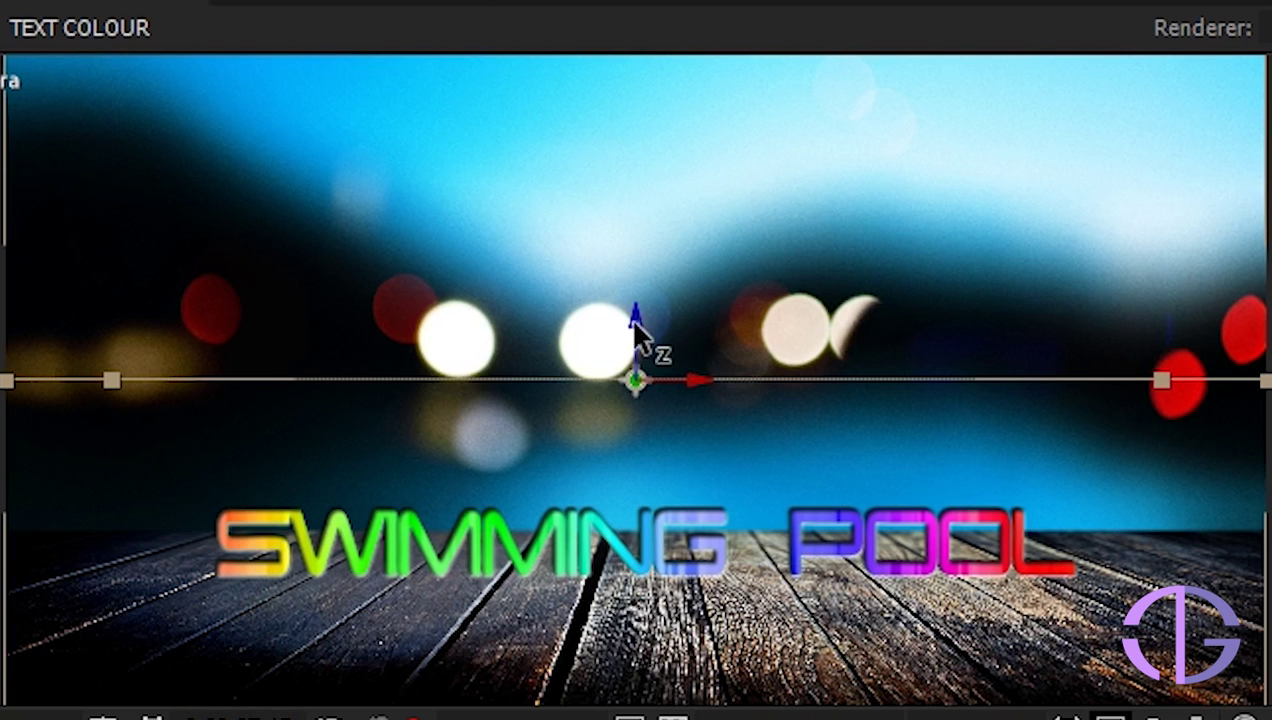
Move the SHADOW layer down to the base of the title letters and along X, to a position of about 1354, 1072, 0
{"action": "left_click_drag", "start_coordinate": [680, 257], "coordinate": [676, 327]}
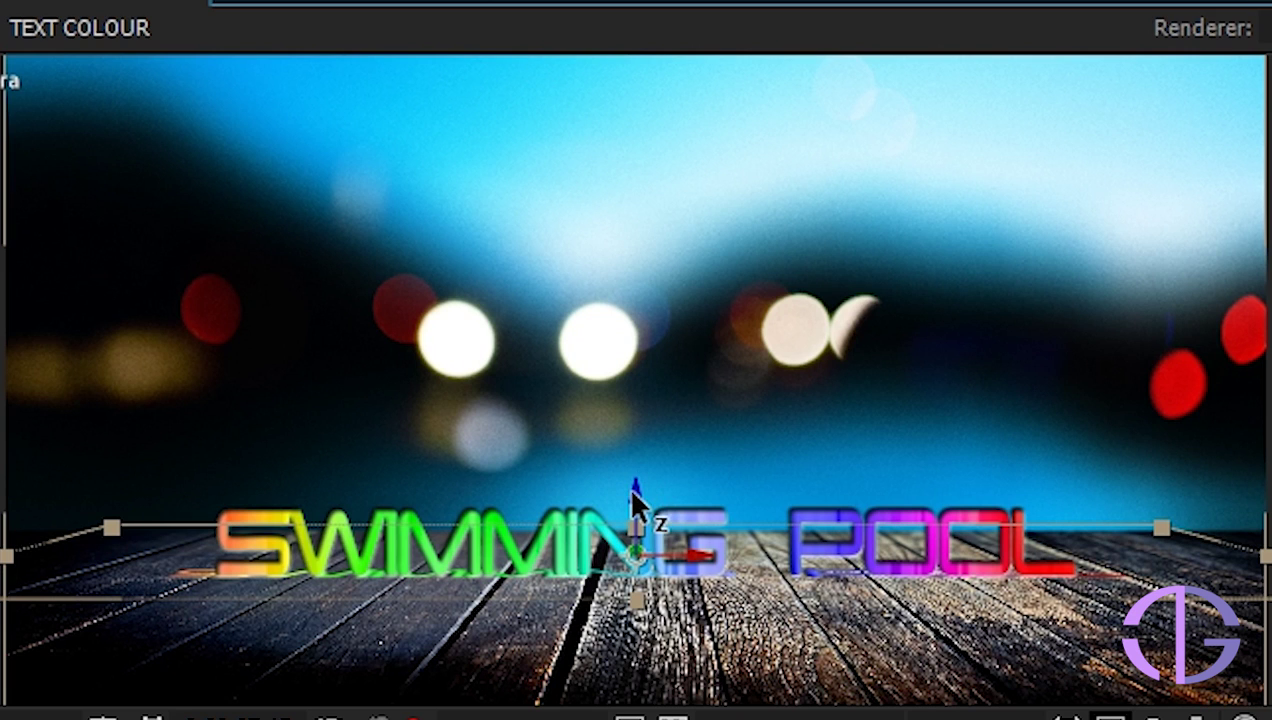
{"action": "left_click_drag", "start_coordinate": [632, 491], "coordinate": [632, 495]}
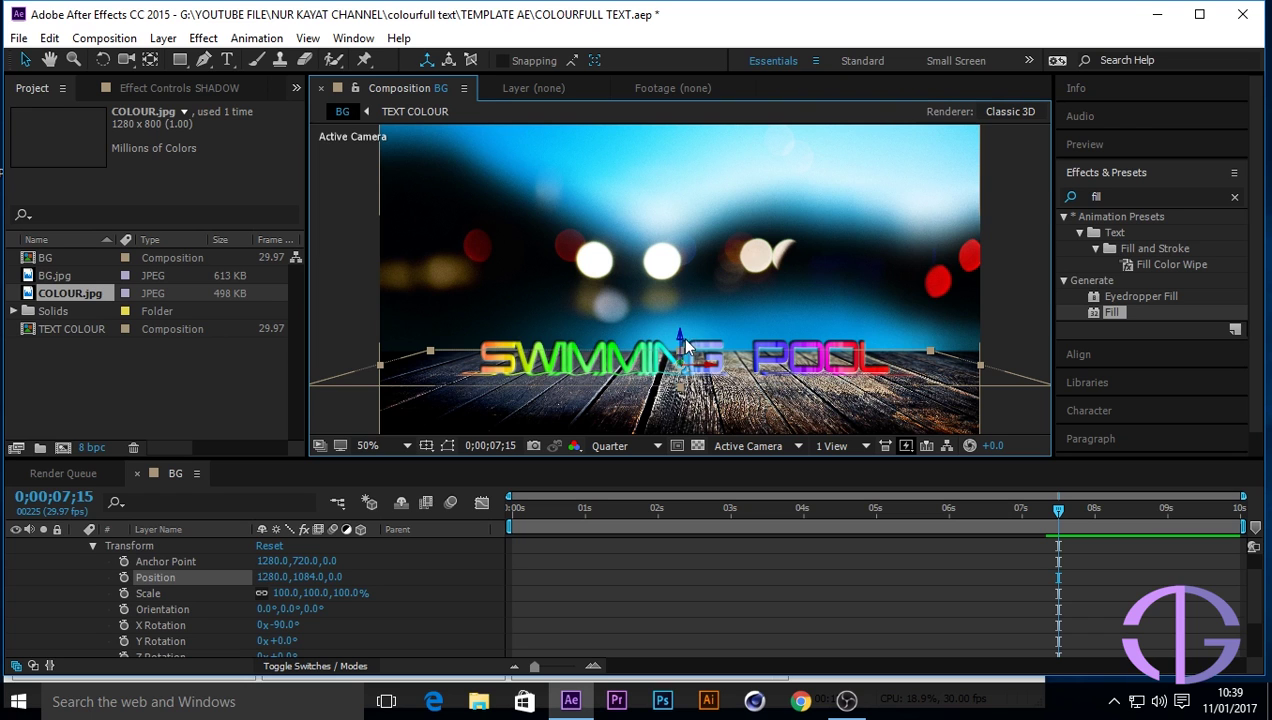
{"action": "left_click_drag", "start_coordinate": [636, 420], "coordinate": [660, 450]}
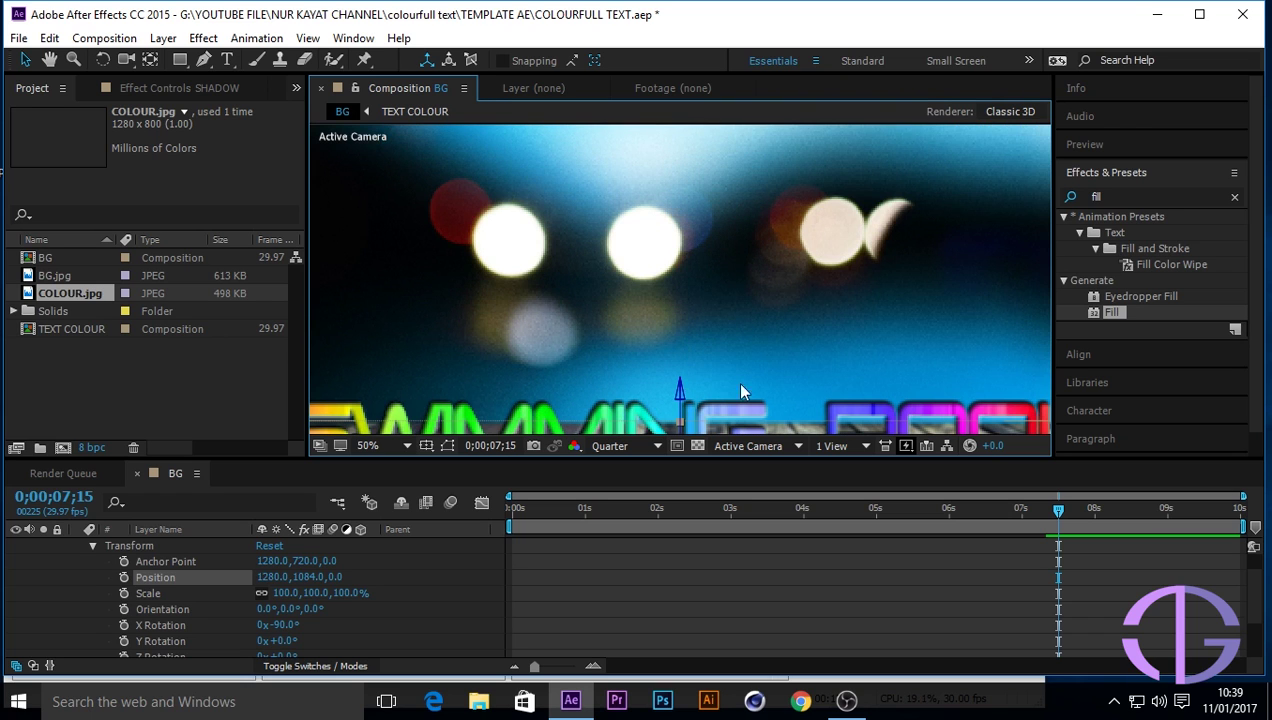
{"action": "key", "text": "h"}
{"action": "left_click_drag", "start_coordinate": [610, 363], "coordinate": [714, 217]}
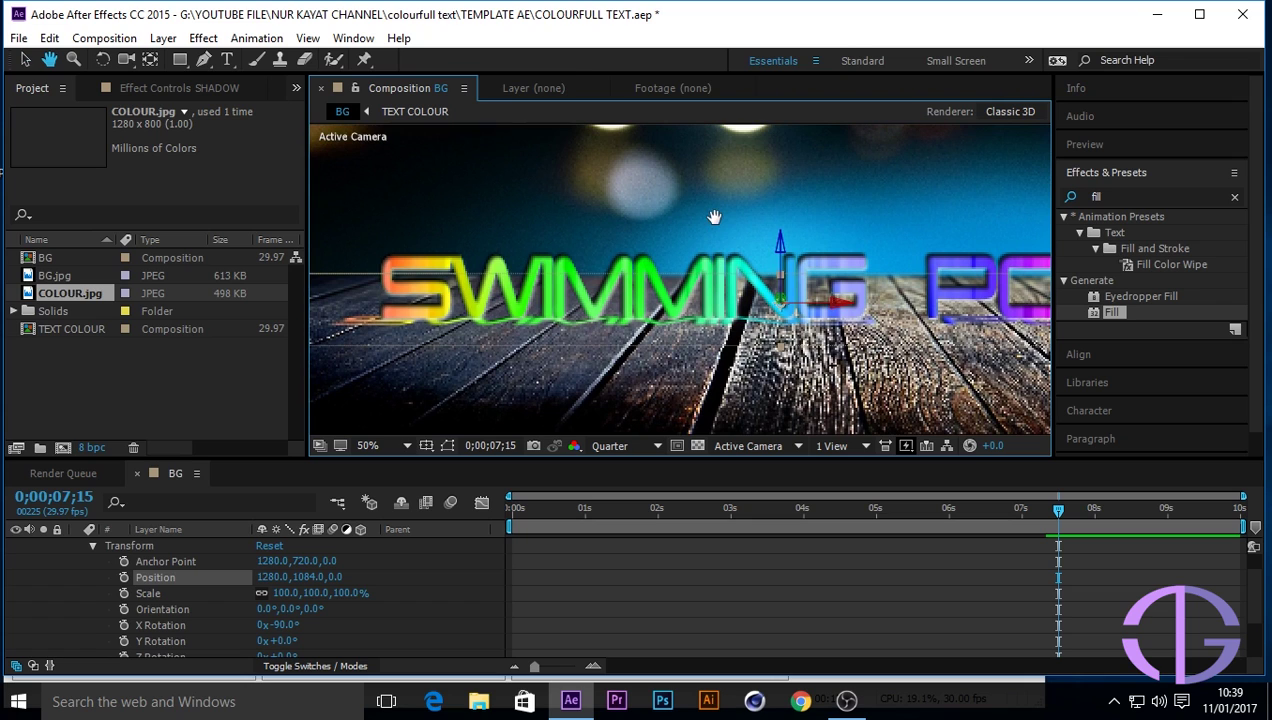
{"action": "key", "text": "v"}
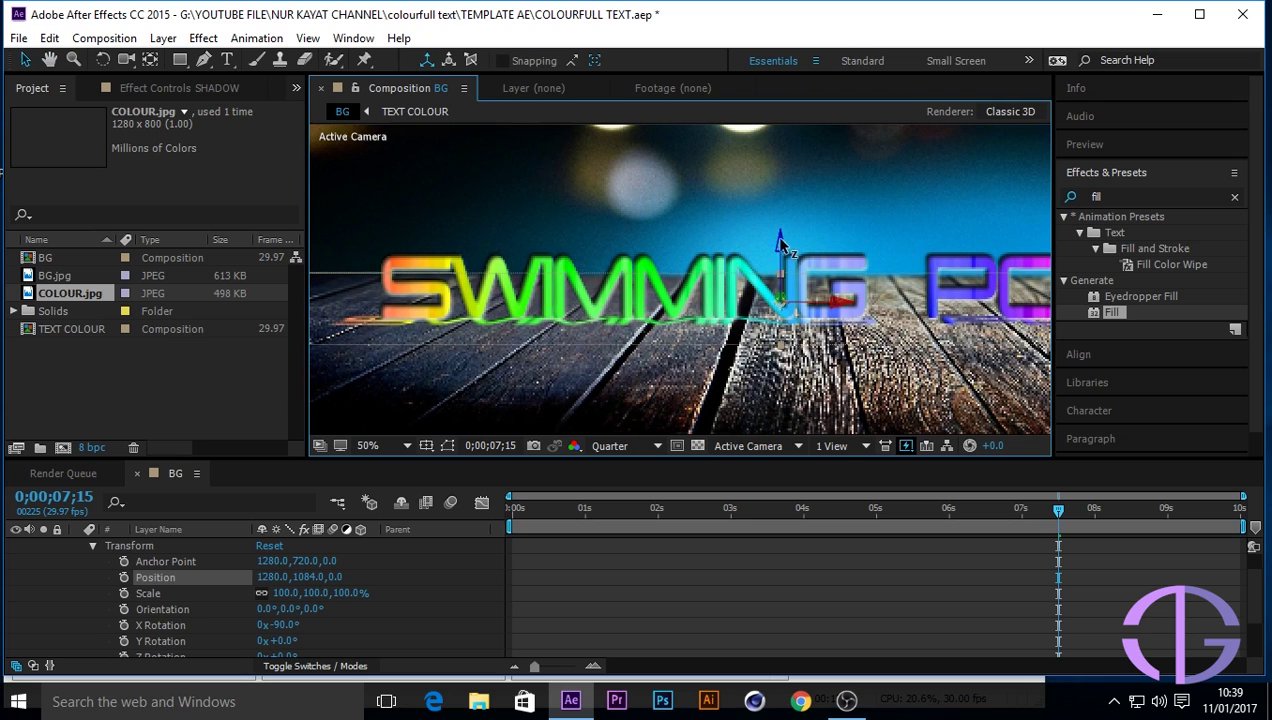
{"action": "left_click_drag", "start_coordinate": [782, 241], "coordinate": [780, 235]}
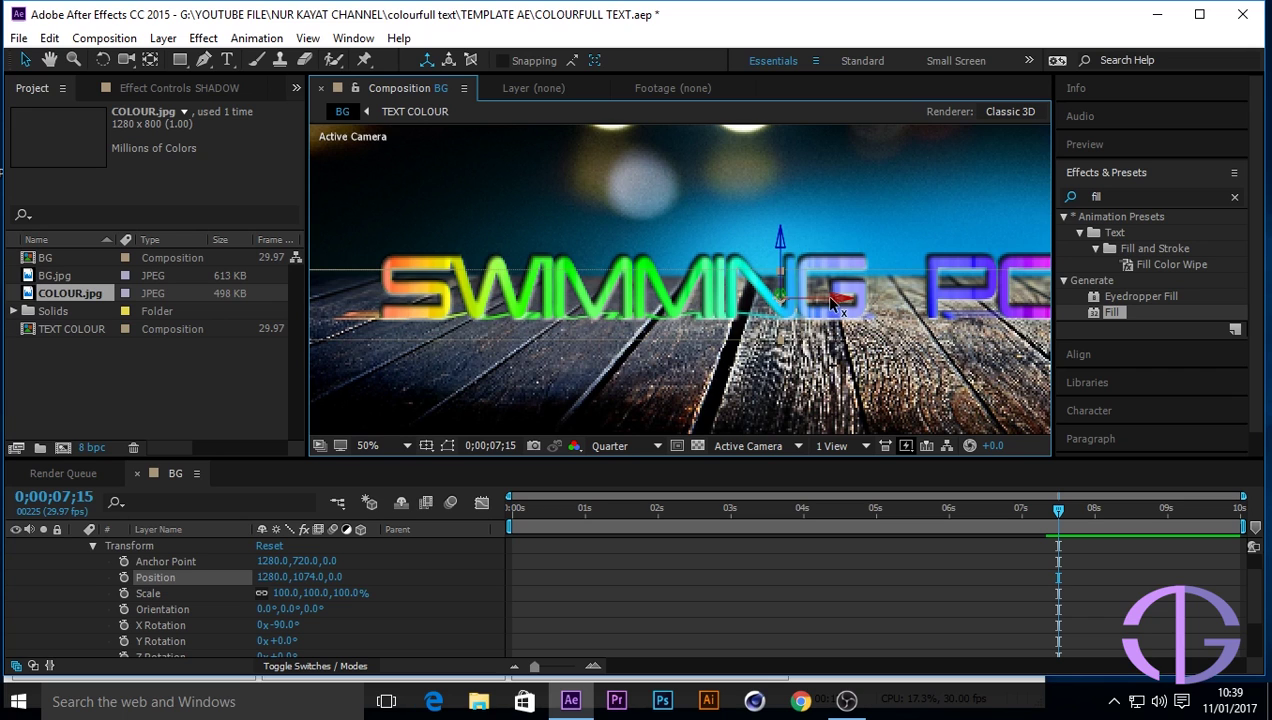
{"action": "left_click_drag", "start_coordinate": [838, 301], "coordinate": [870, 298]}
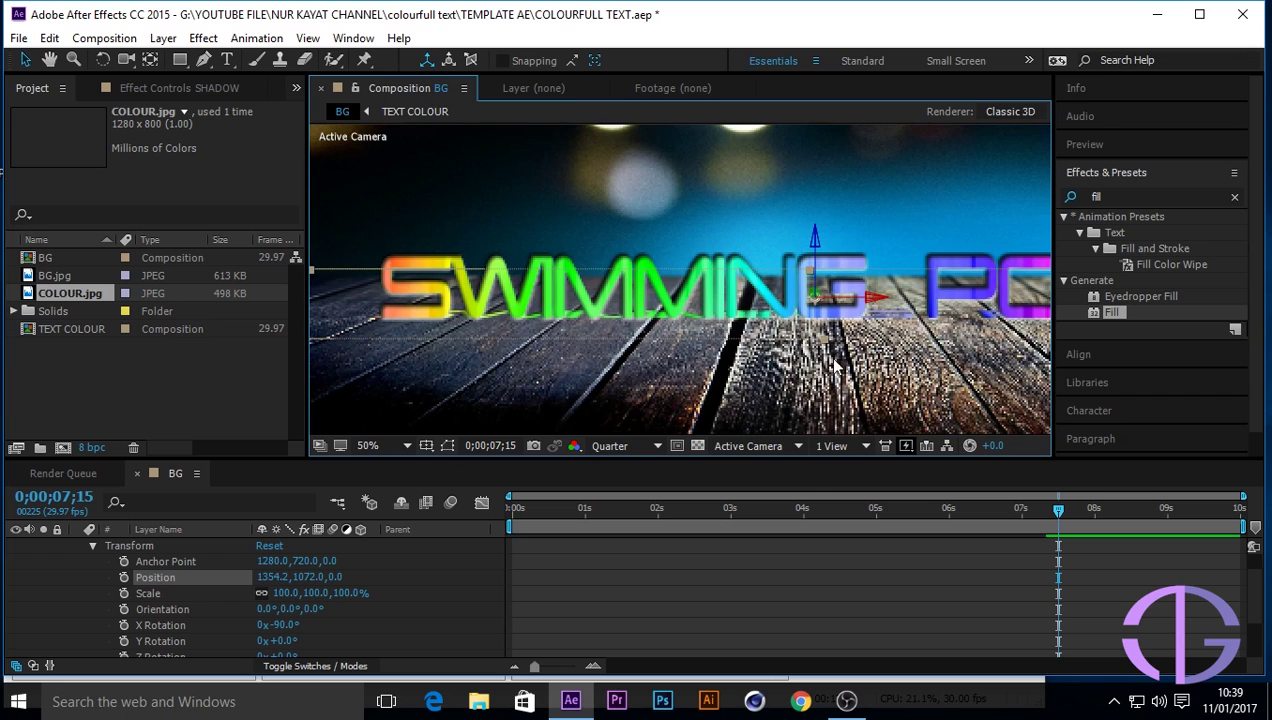
Set the composition preview resolution to Full and collapse the SHADOW layer's properties
{"action": "left_click", "coordinate": [656, 445]}
{"action": "left_click", "coordinate": [643, 491]}
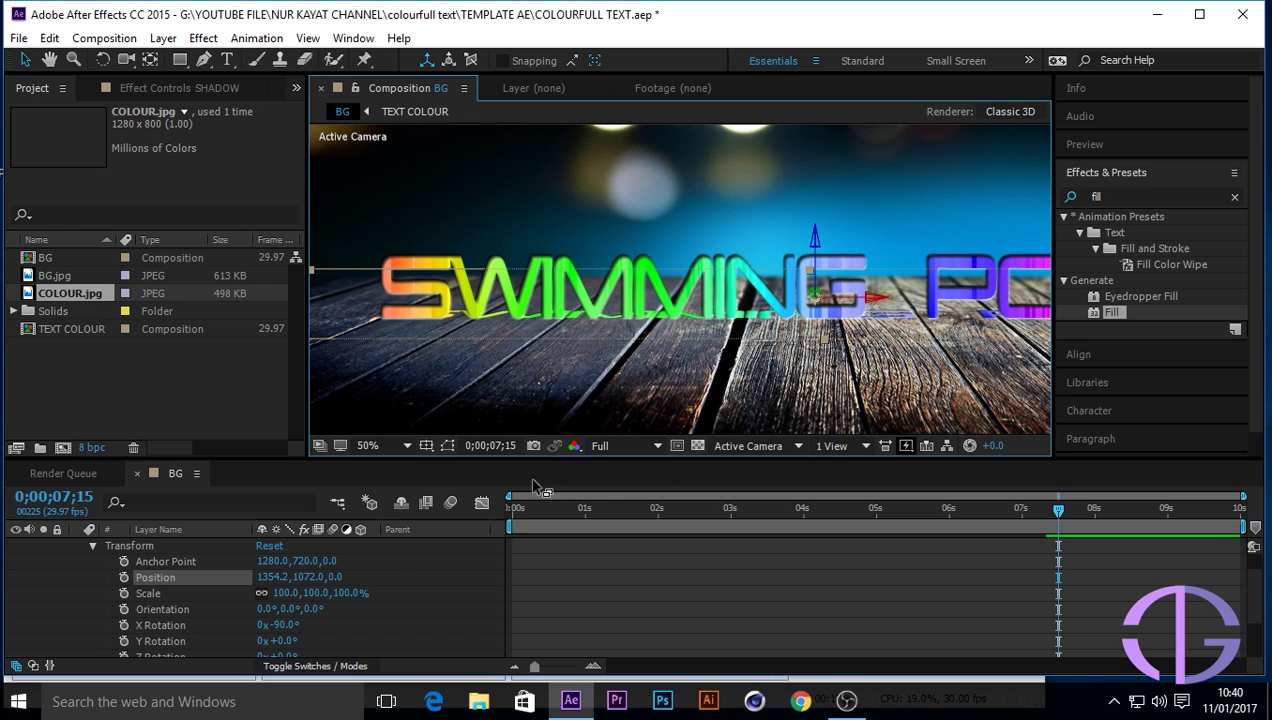
{"action": "left_click", "coordinate": [658, 447]}
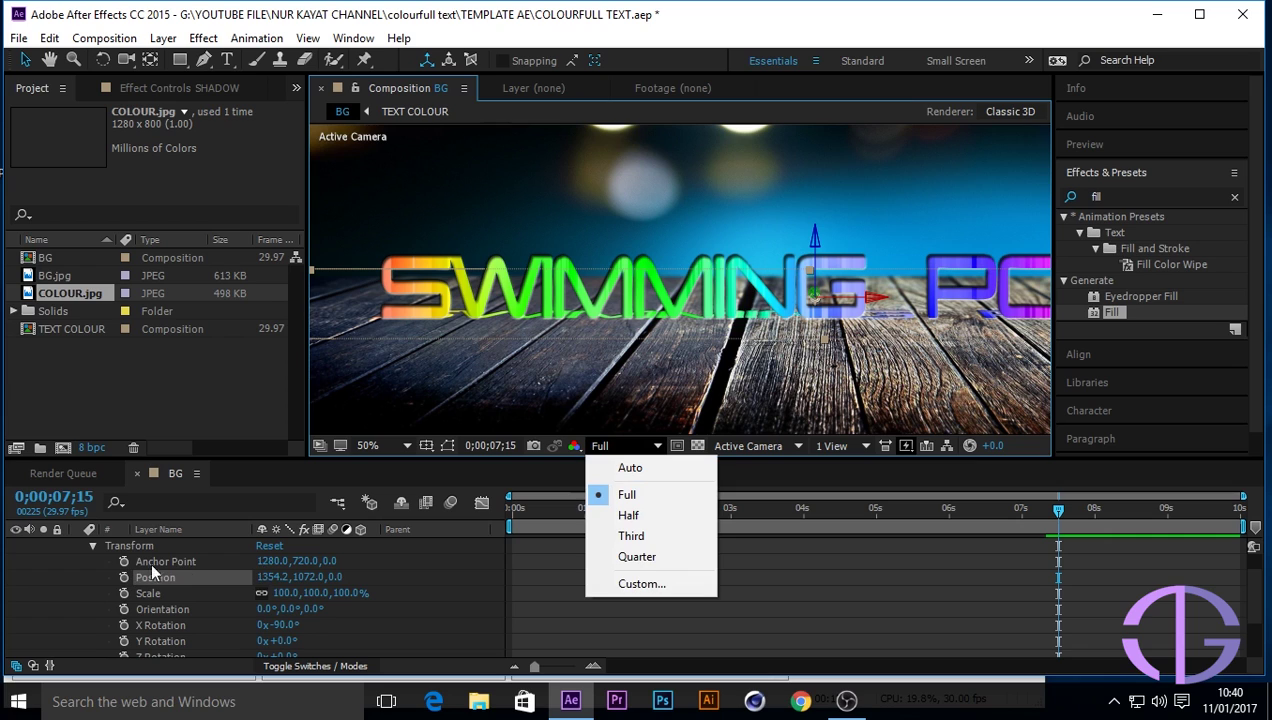
{"action": "left_click", "coordinate": [454, 600]}
{"action": "scroll", "coordinate": [150, 558], "scroll_direction": "up", "scroll_amount": 1}
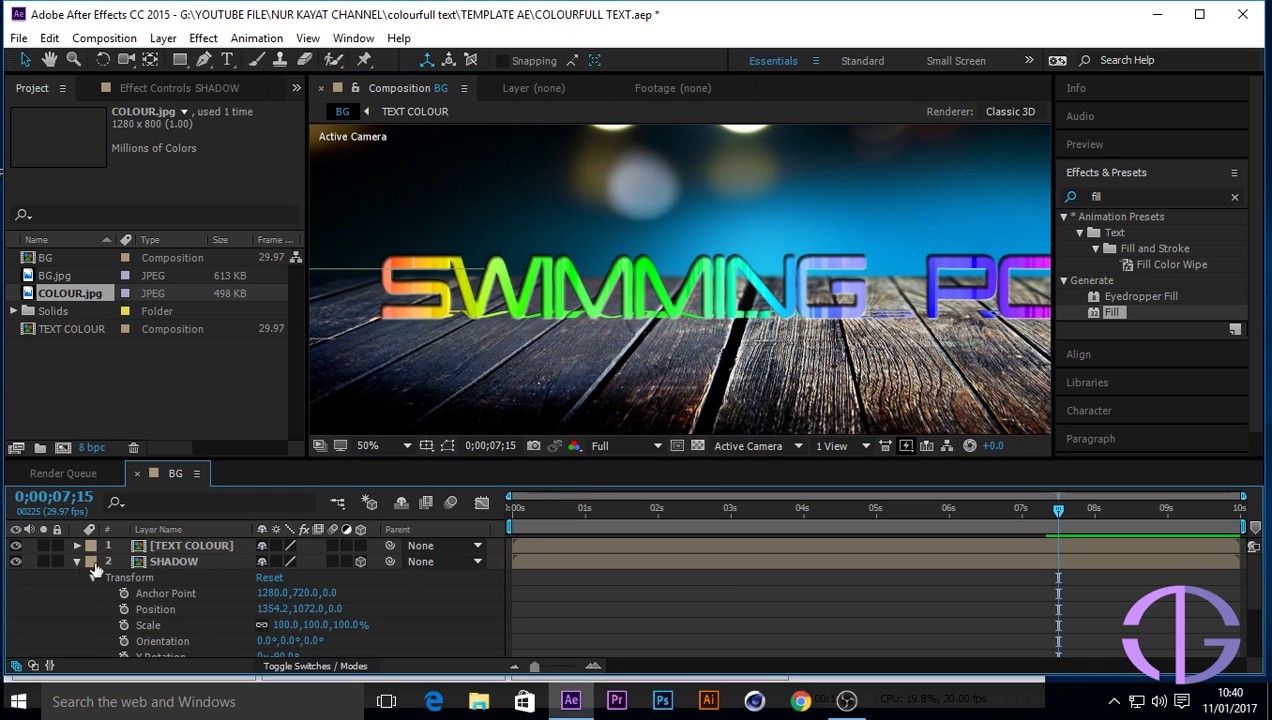
{"action": "left_click", "coordinate": [79, 560]}
Apply the Fill effect to the SHADOW layer and set its colour to near-black 040404
{"action": "left_click", "coordinate": [178, 561]}
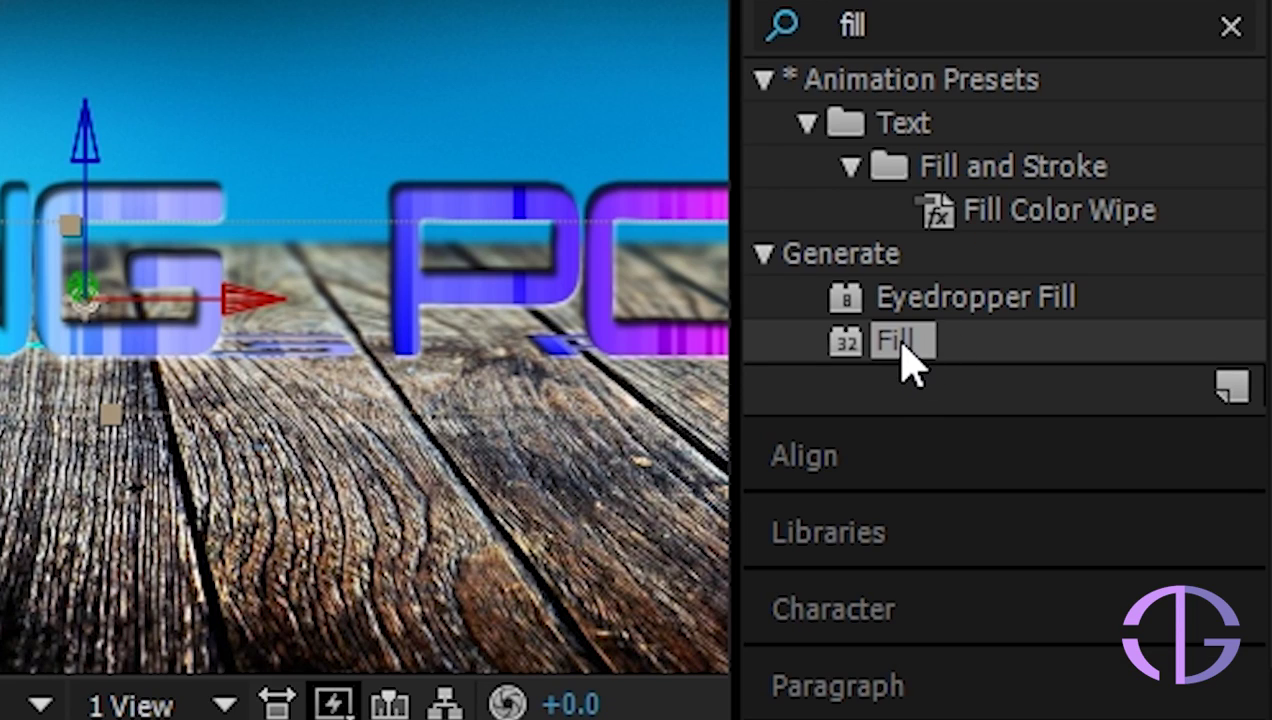
{"action": "left_click_drag", "start_coordinate": [895, 340], "coordinate": [213, 558]}
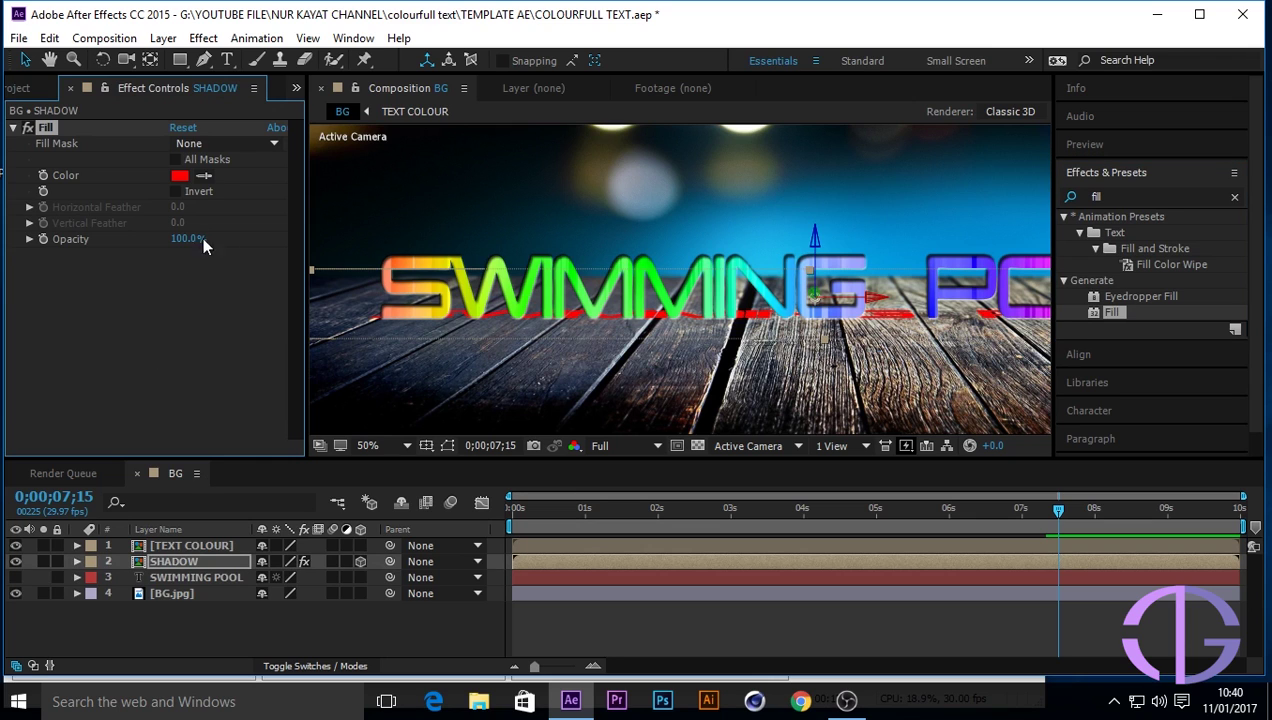
{"action": "left_click", "coordinate": [179, 175]}
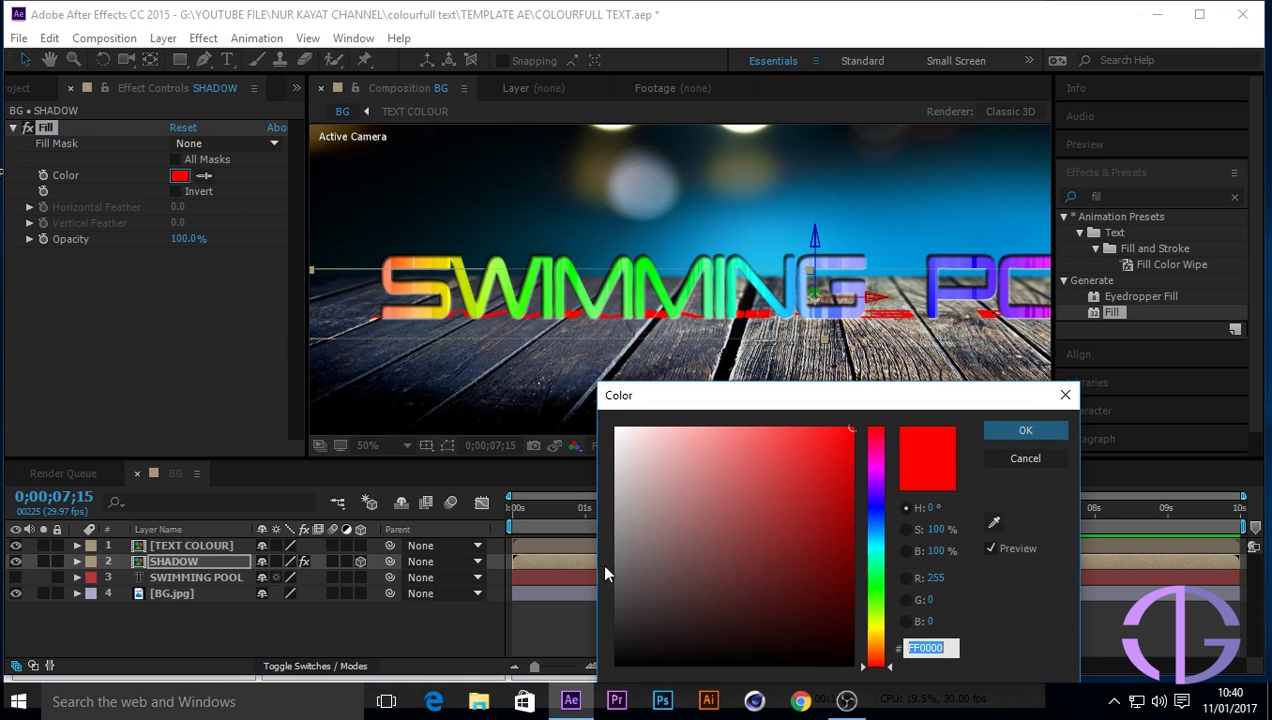
{"action": "left_click", "coordinate": [624, 661]}
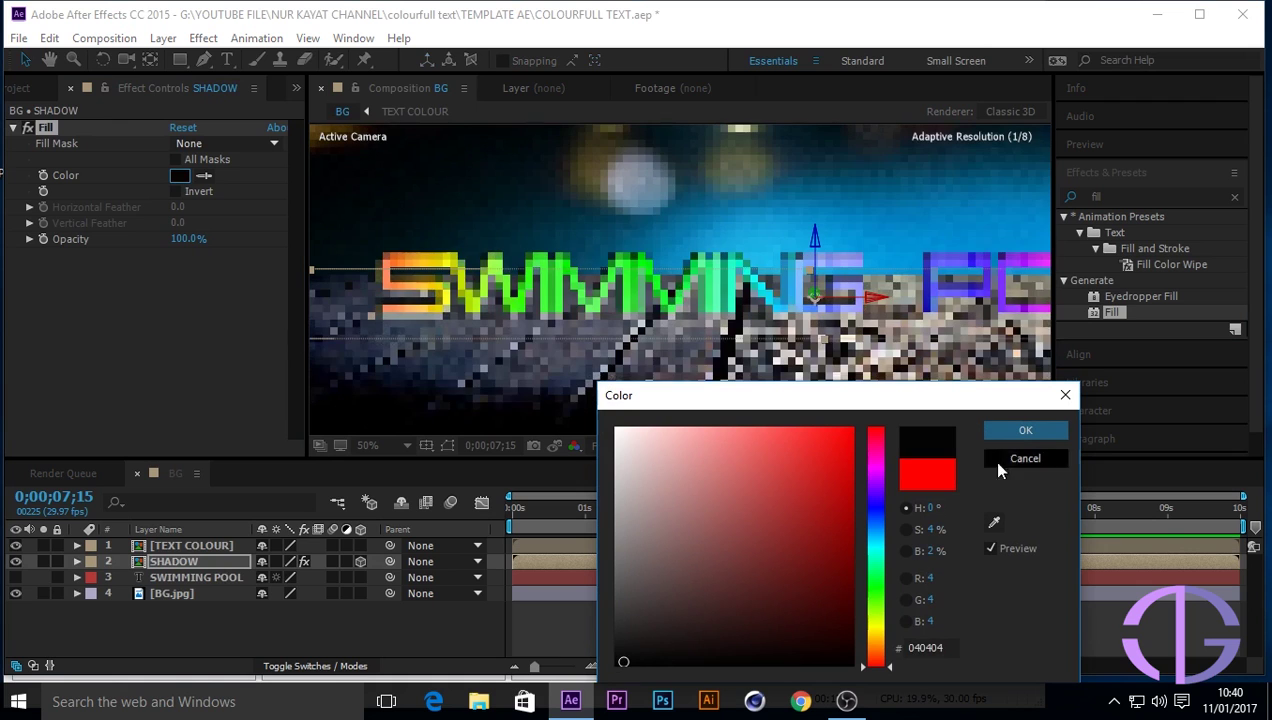
{"action": "left_click", "coordinate": [1022, 430]}
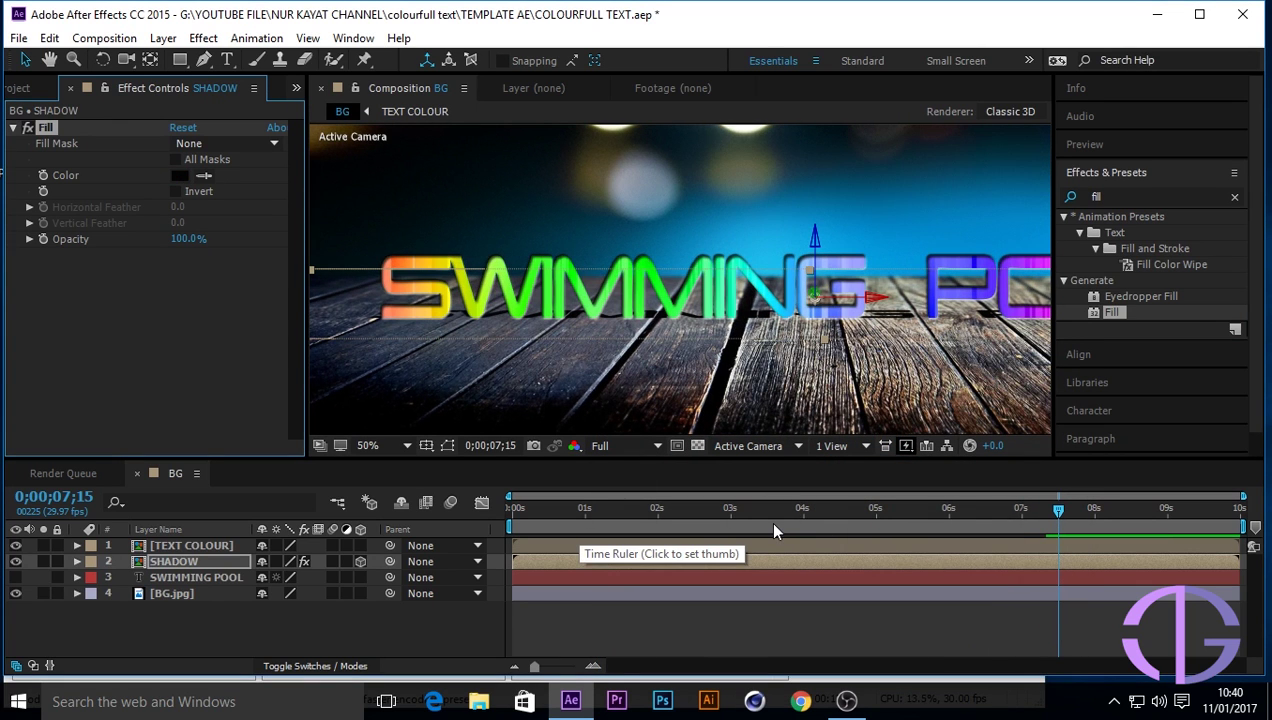
Find the Fast Blur effect, apply it to the SHADOW layer, and set its Blurriness to 34
{"action": "left_click", "coordinate": [1123, 195]}
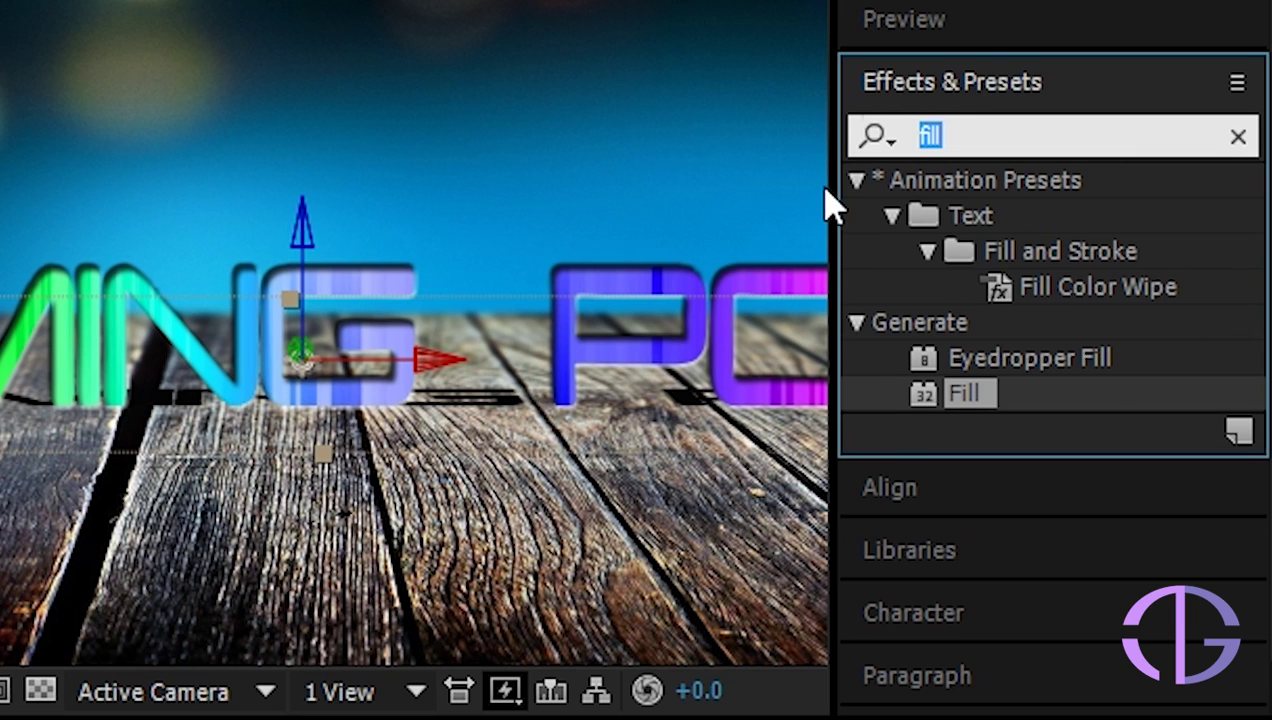
{"action": "type", "text": "fast"}
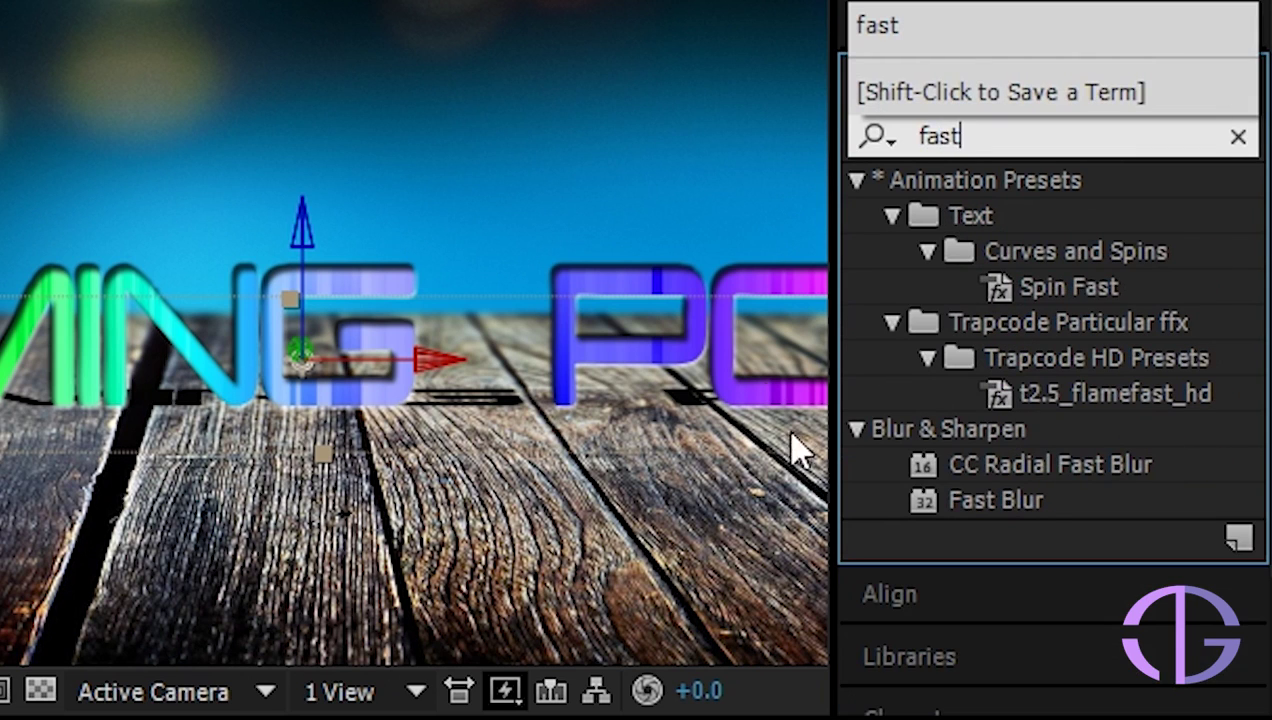
{"action": "left_click", "coordinate": [1022, 505]}
{"action": "left_click_drag", "start_coordinate": [1027, 512], "coordinate": [231, 566]}
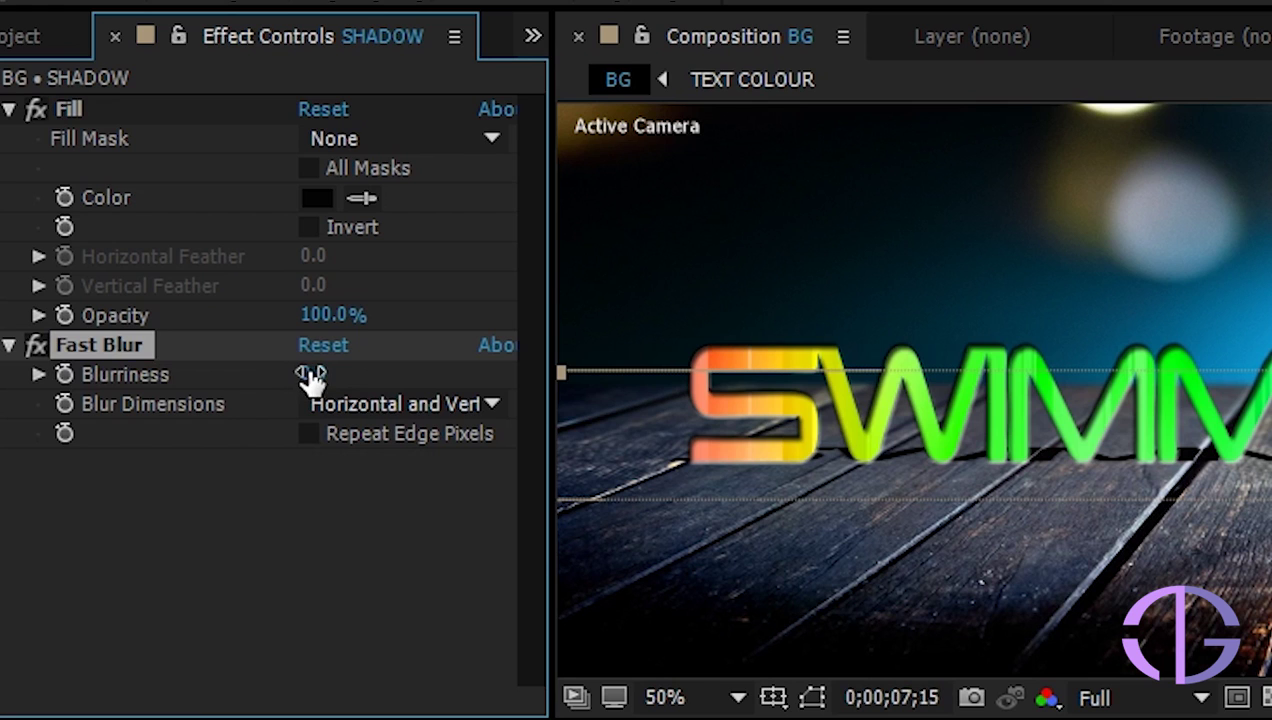
{"action": "left_click_drag", "start_coordinate": [311, 378], "coordinate": [376, 377]}
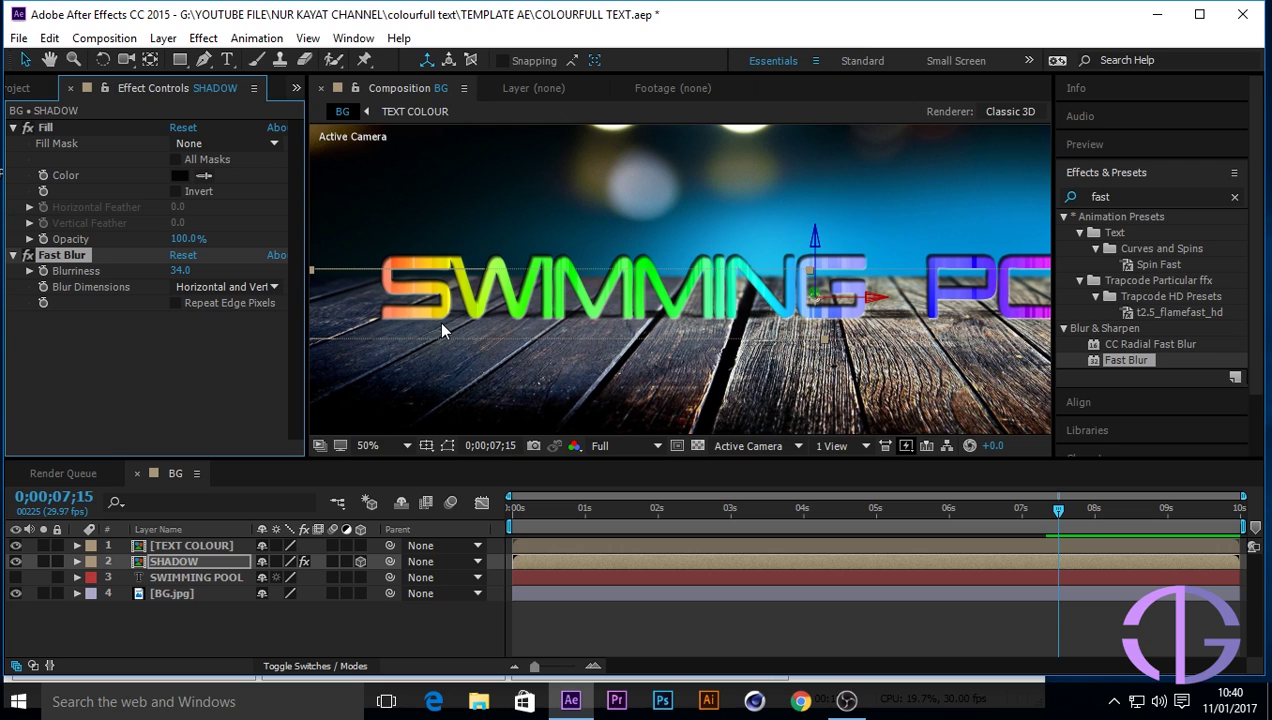
Bring the whole composition into view and move the current time to 0;00;00;00
{"action": "key", "text": "comma"}
{"action": "key", "text": "comma"}
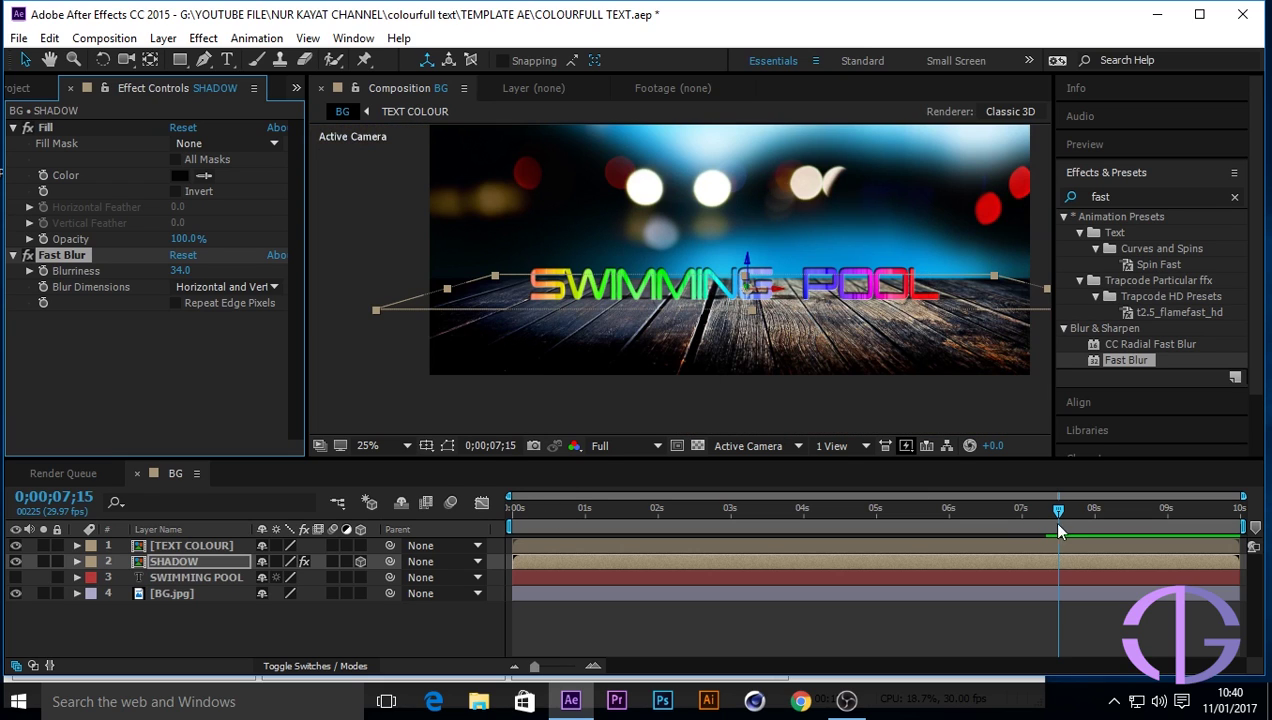
{"action": "left_click_drag", "start_coordinate": [1060, 512], "coordinate": [510, 572]}
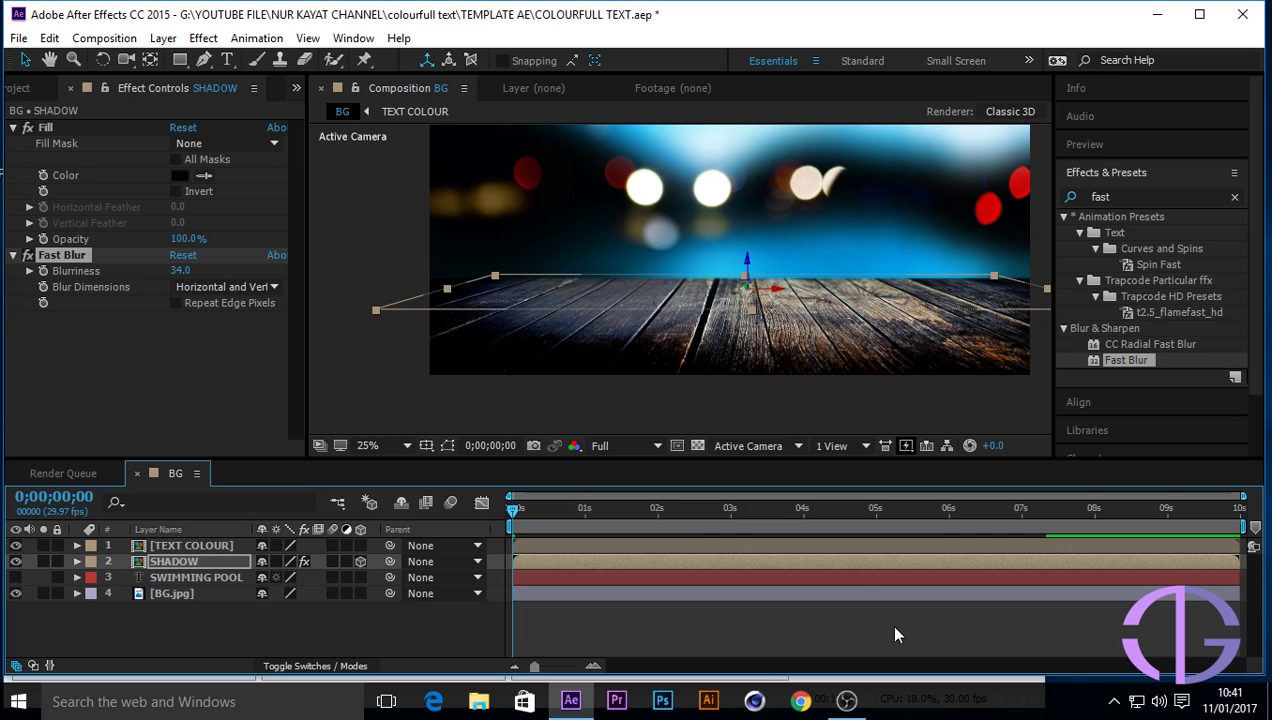
Set the composition preview resolution to Quarter and scrub the BG composition's current time back to 0;00;01;25
{"action": "left_click", "coordinate": [658, 446]}
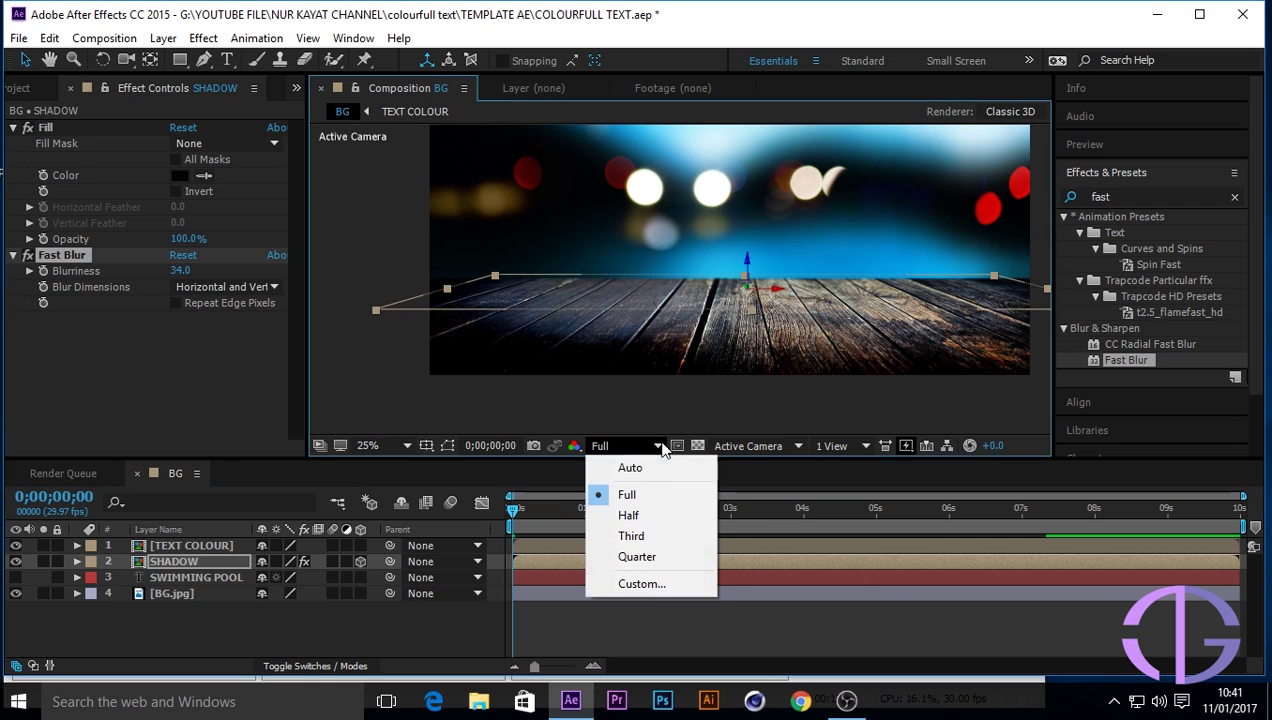
{"action": "left_click", "coordinate": [638, 556]}
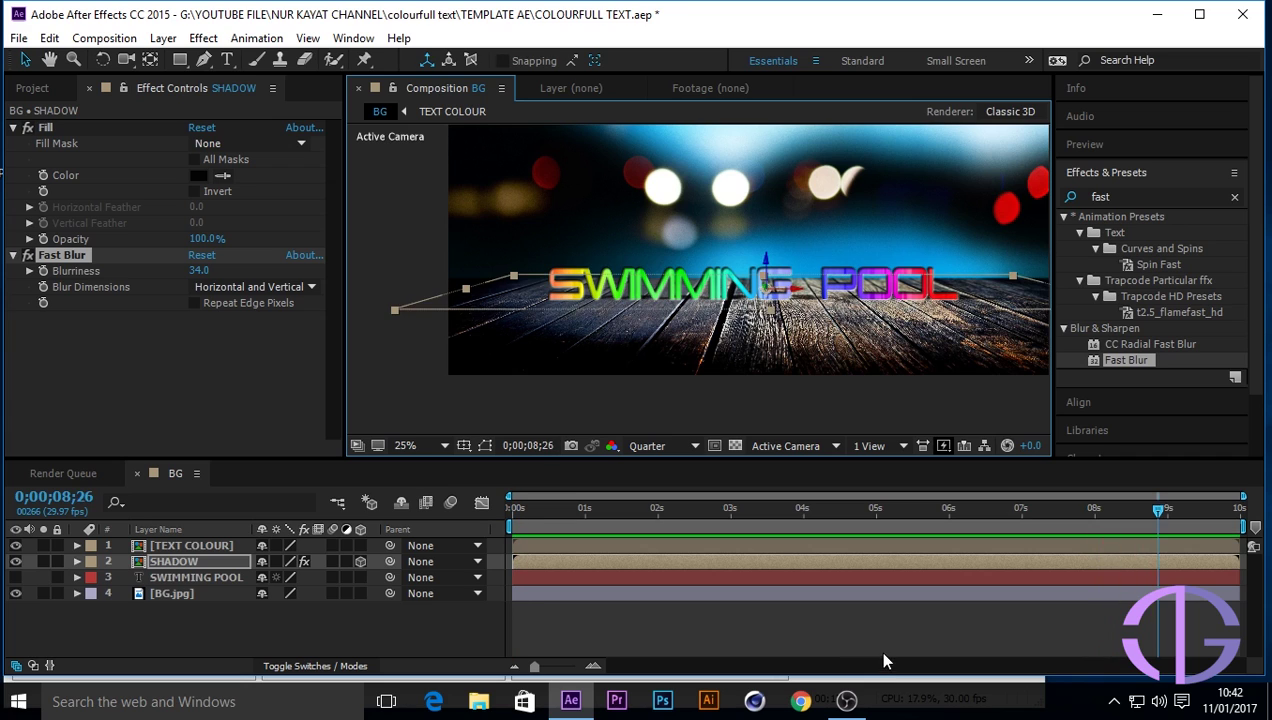
{"action": "left_click", "coordinate": [1160, 513]}
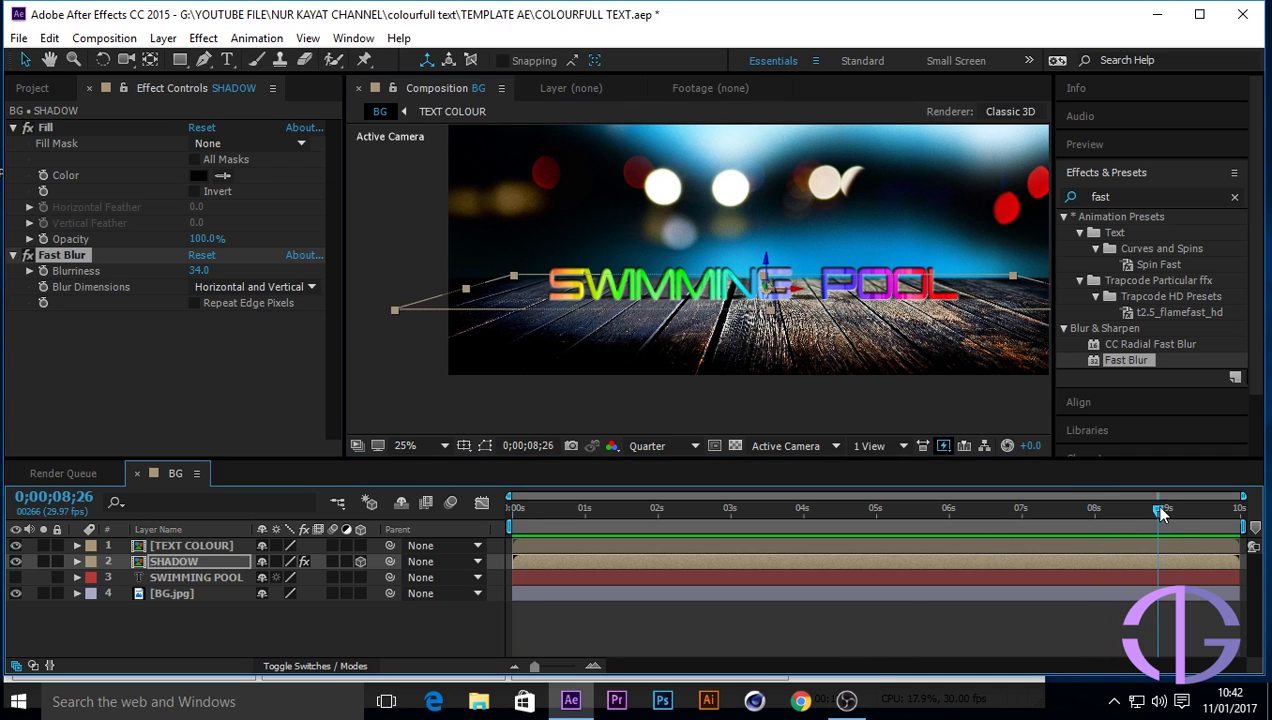
{"action": "left_click_drag", "start_coordinate": [1160, 513], "coordinate": [645, 510]}
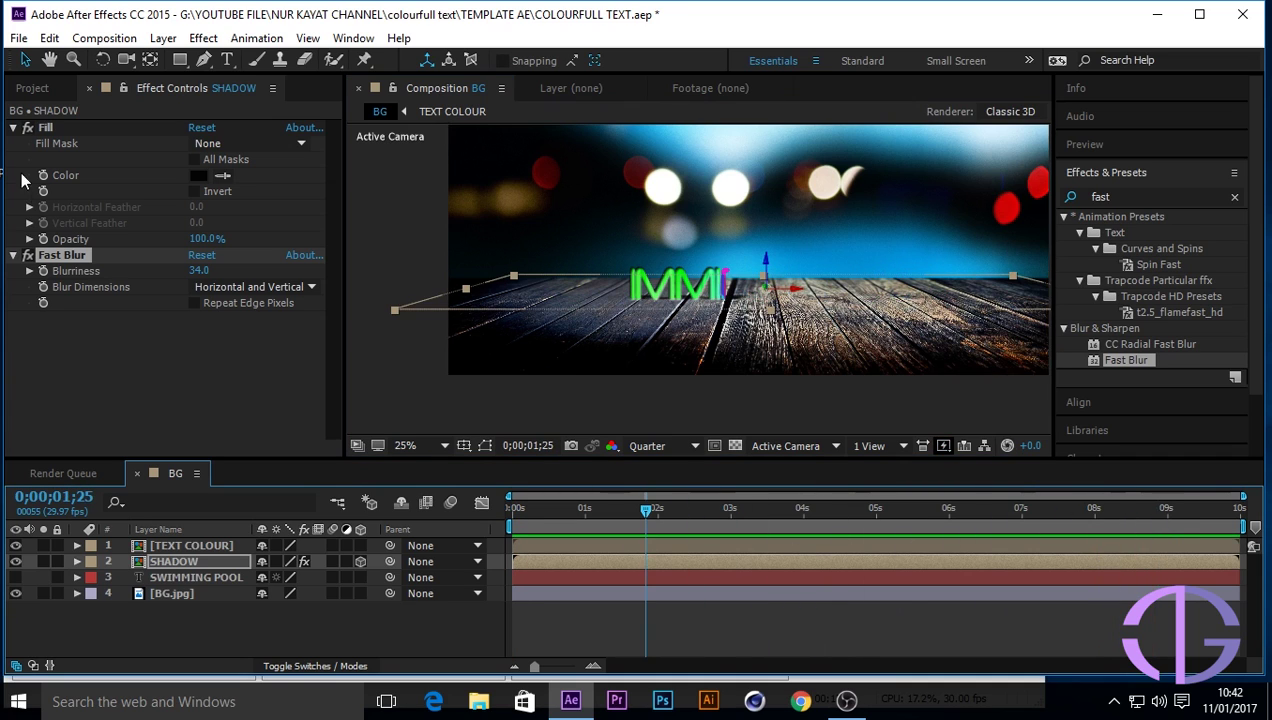
Save the project and move the BG composition's current time to 0;00;05;06
{"action": "left_click", "coordinate": [19, 39]}
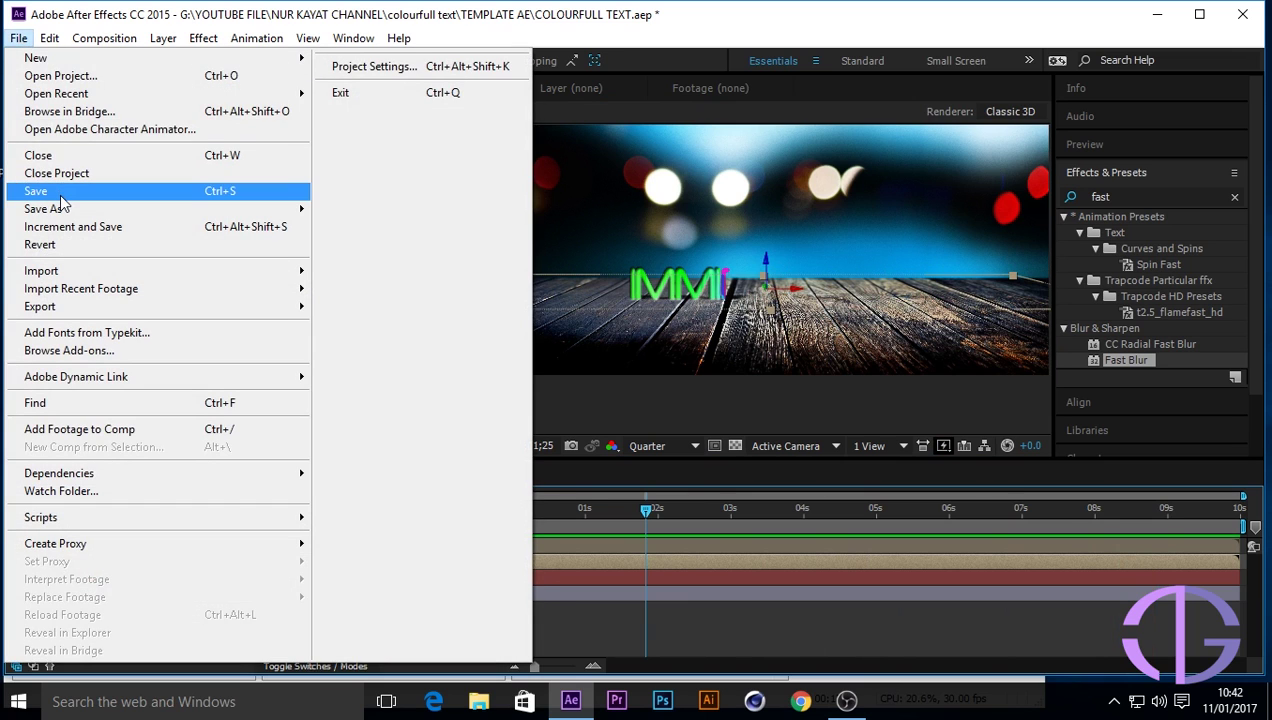
{"action": "left_click", "coordinate": [60, 192]}
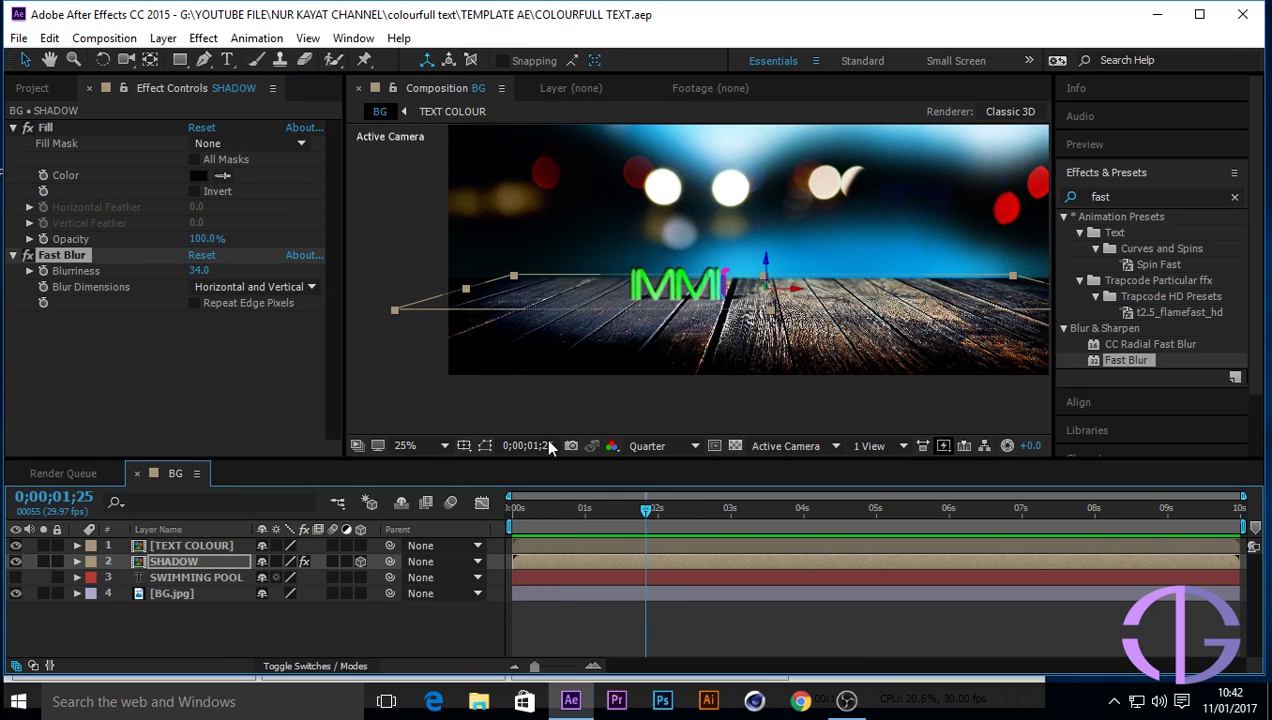
{"action": "left_click_drag", "start_coordinate": [648, 512], "coordinate": [887, 518]}
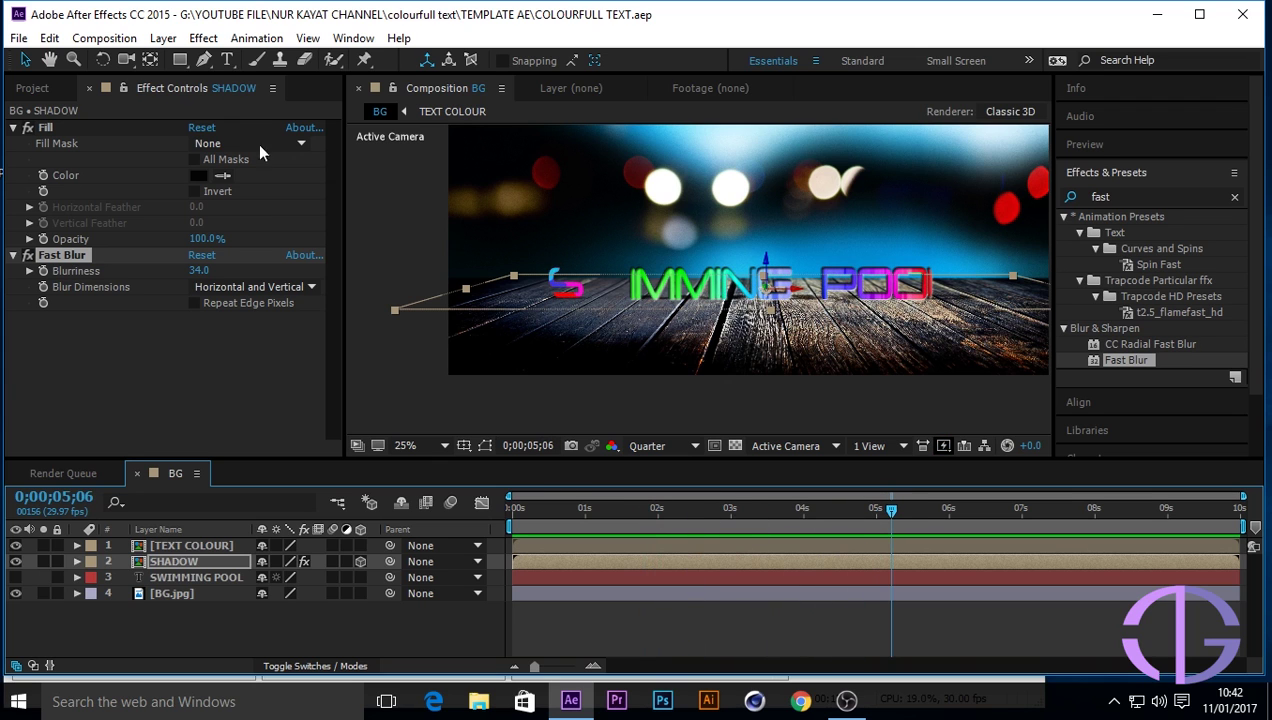
Create a new composition named FINAL COMP with the HDTV 1080 29.97 preset, 1920 x 1080 px, and a duration of 0;00;10;00
{"action": "left_click", "coordinate": [100, 37]}
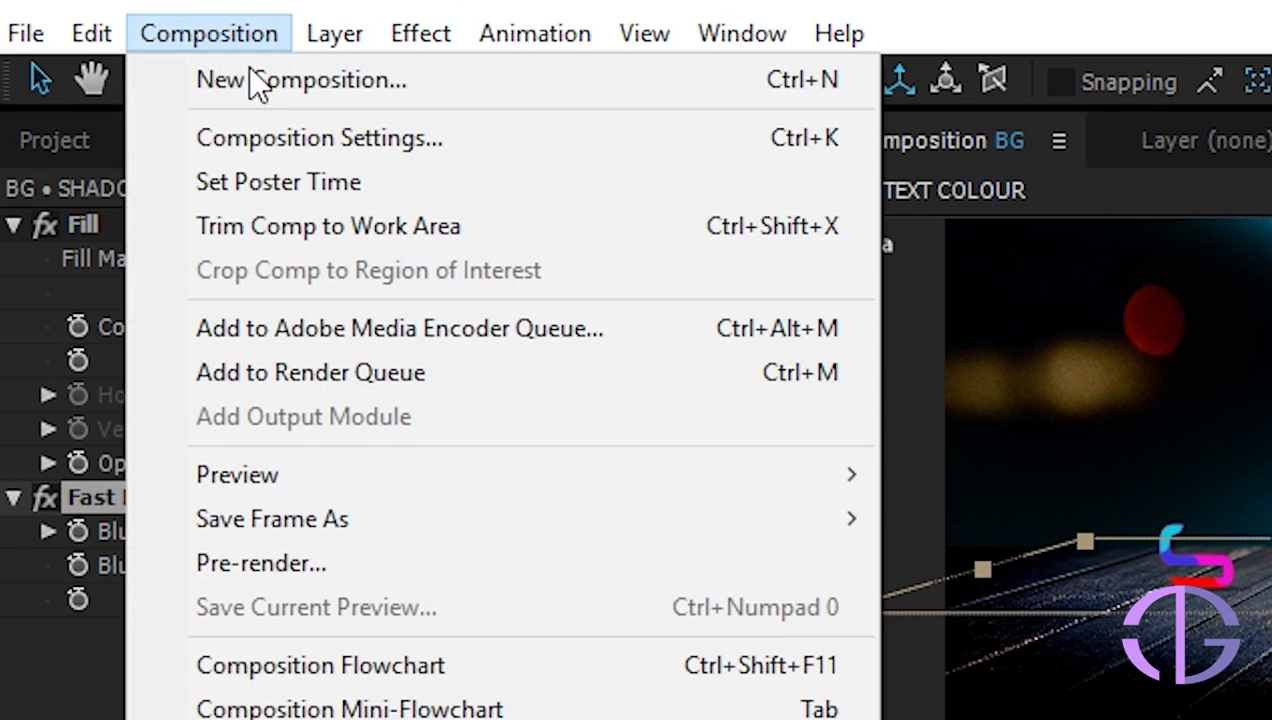
{"action": "key", "text": "Escape"}
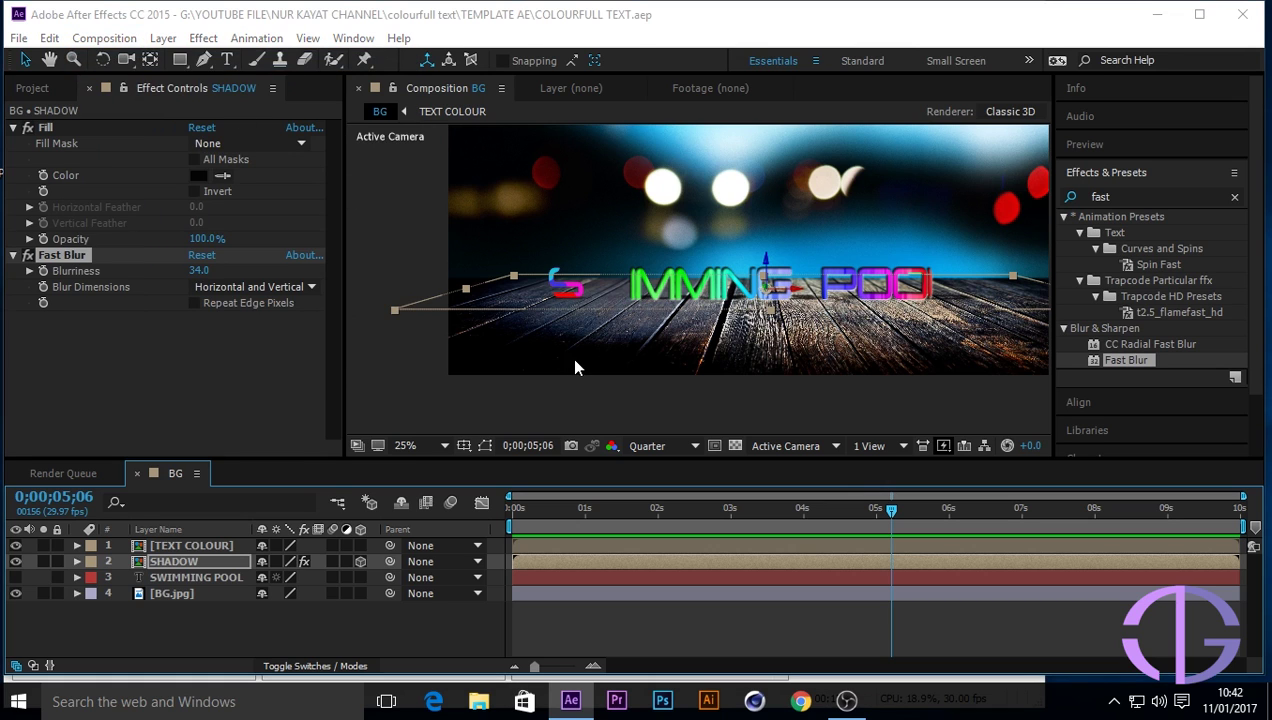
{"action": "key", "text": "ctrl+n"}
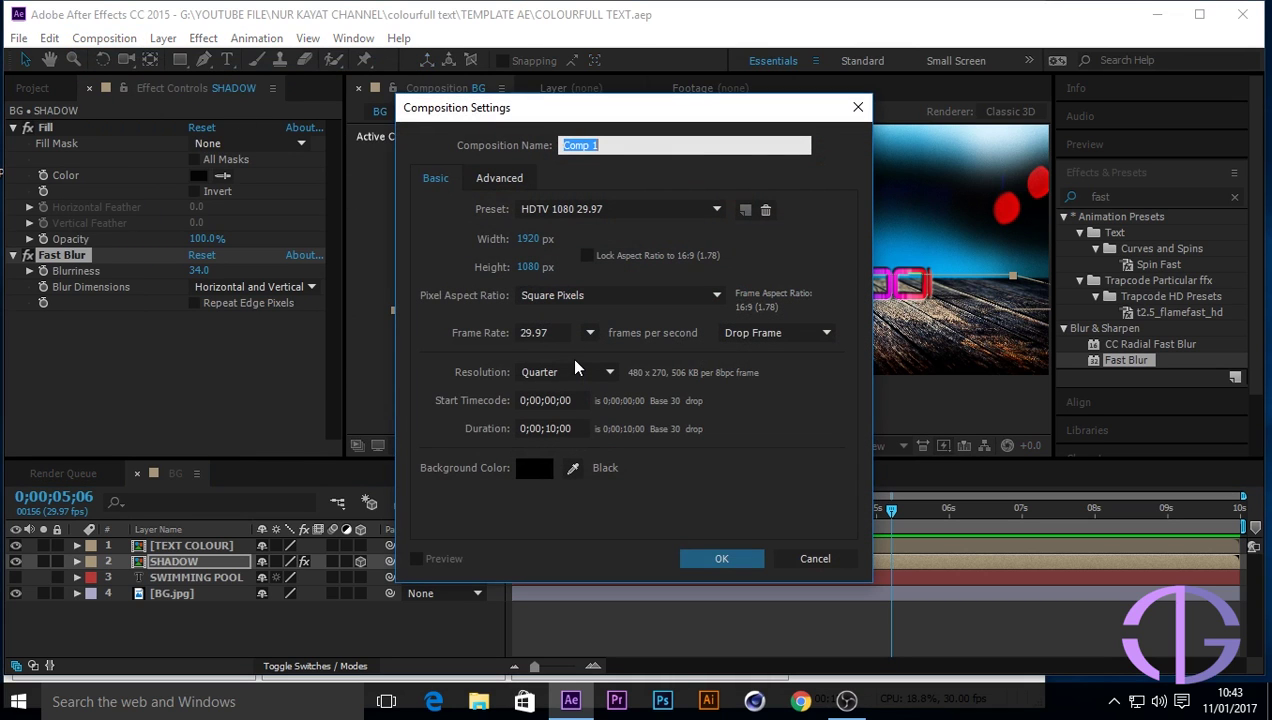
{"action": "type", "text": "f"}
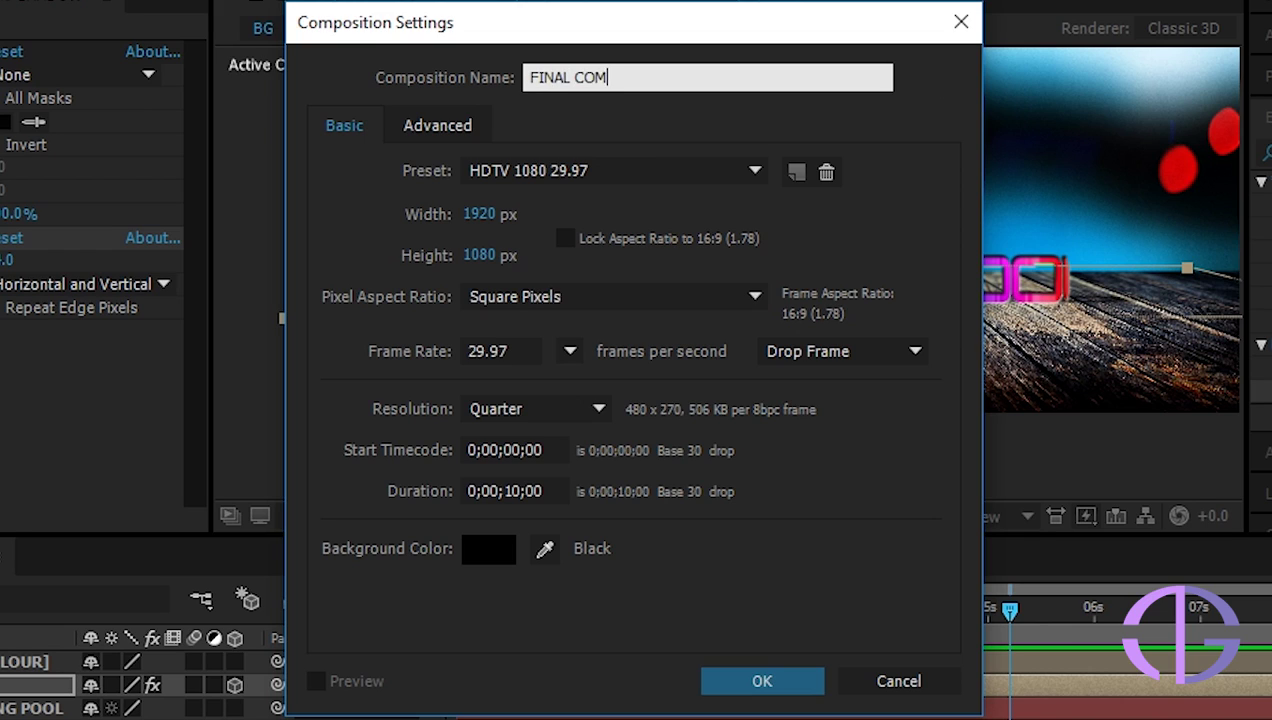
{"action": "left_click", "coordinate": [769, 689]}
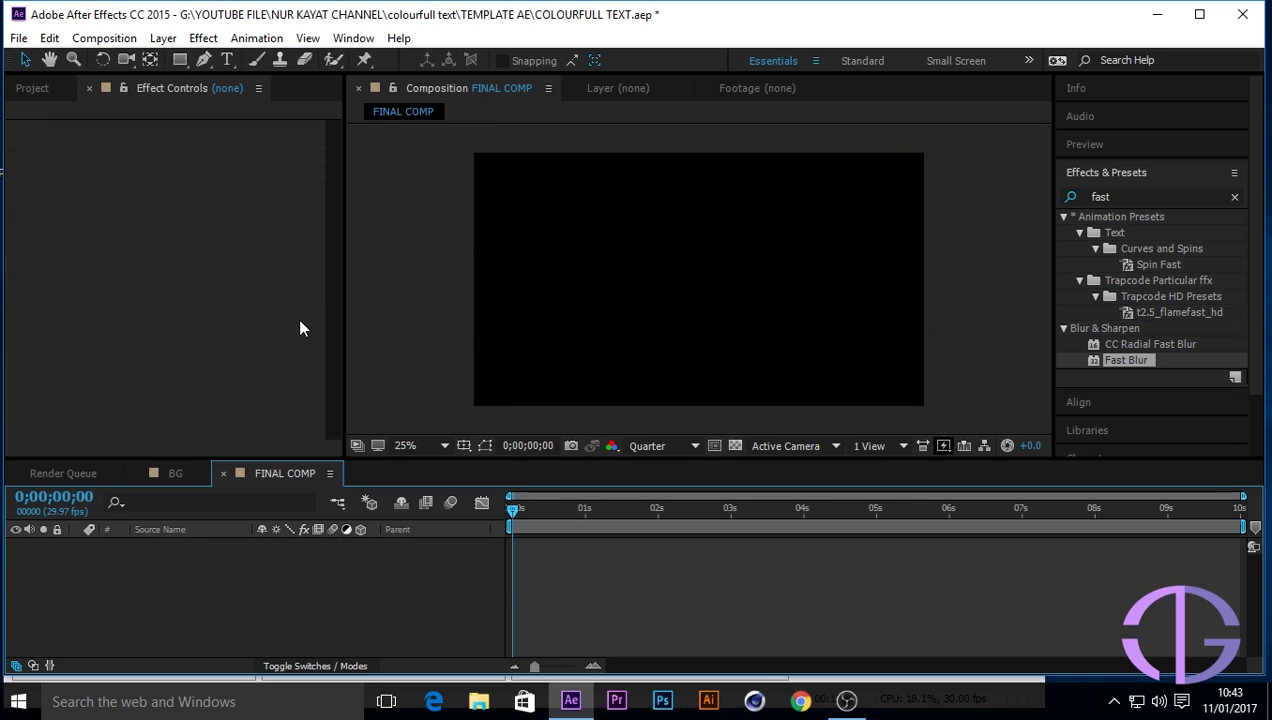
Add the BG composition from the project items to FINAL COMP as a layer
{"action": "left_click", "coordinate": [31, 88]}
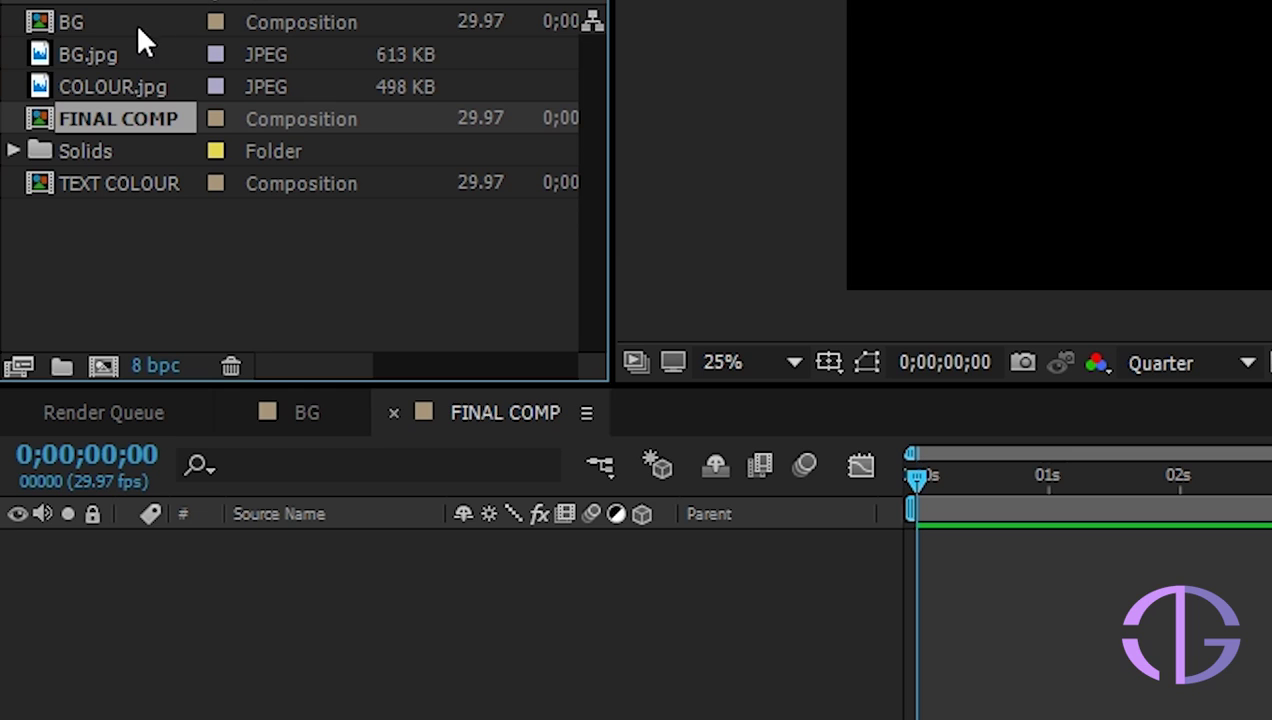
{"action": "left_click", "coordinate": [126, 20]}
{"action": "left_click_drag", "start_coordinate": [129, 14], "coordinate": [124, 545]}
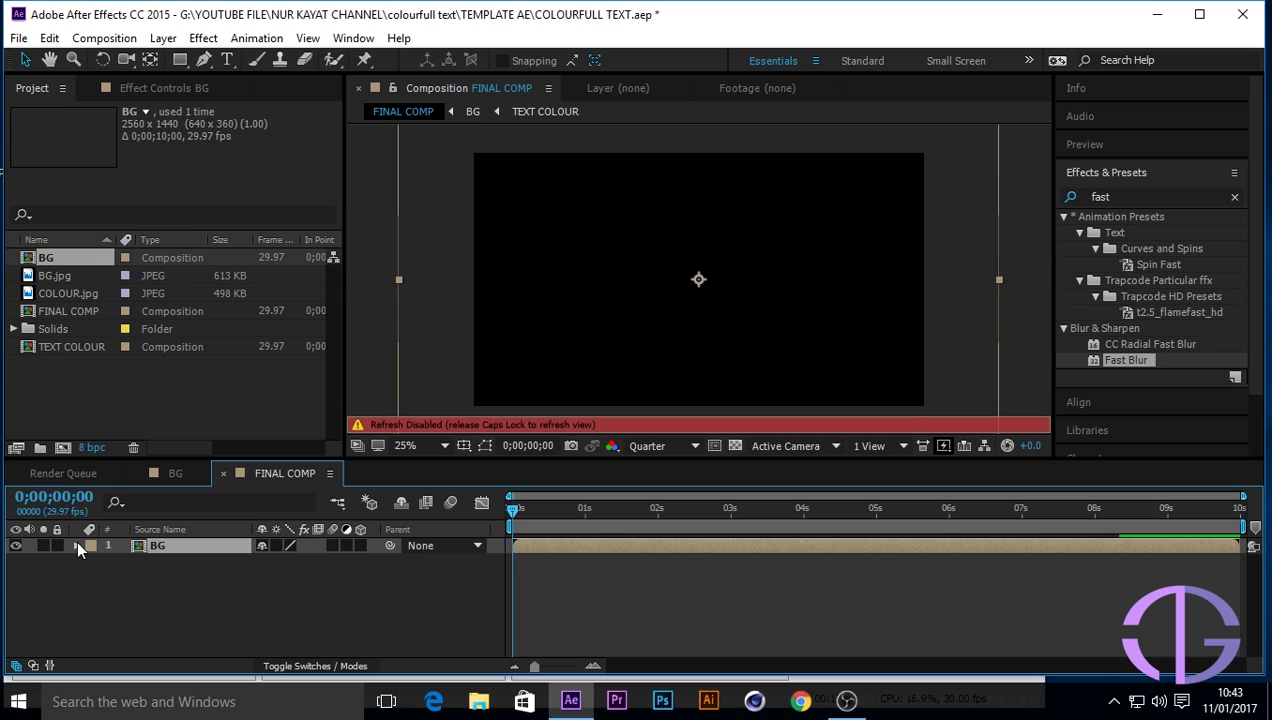
Re-enable view refreshing and play back the FINAL COMP animation
{"action": "key", "text": "Caps_Lock"}
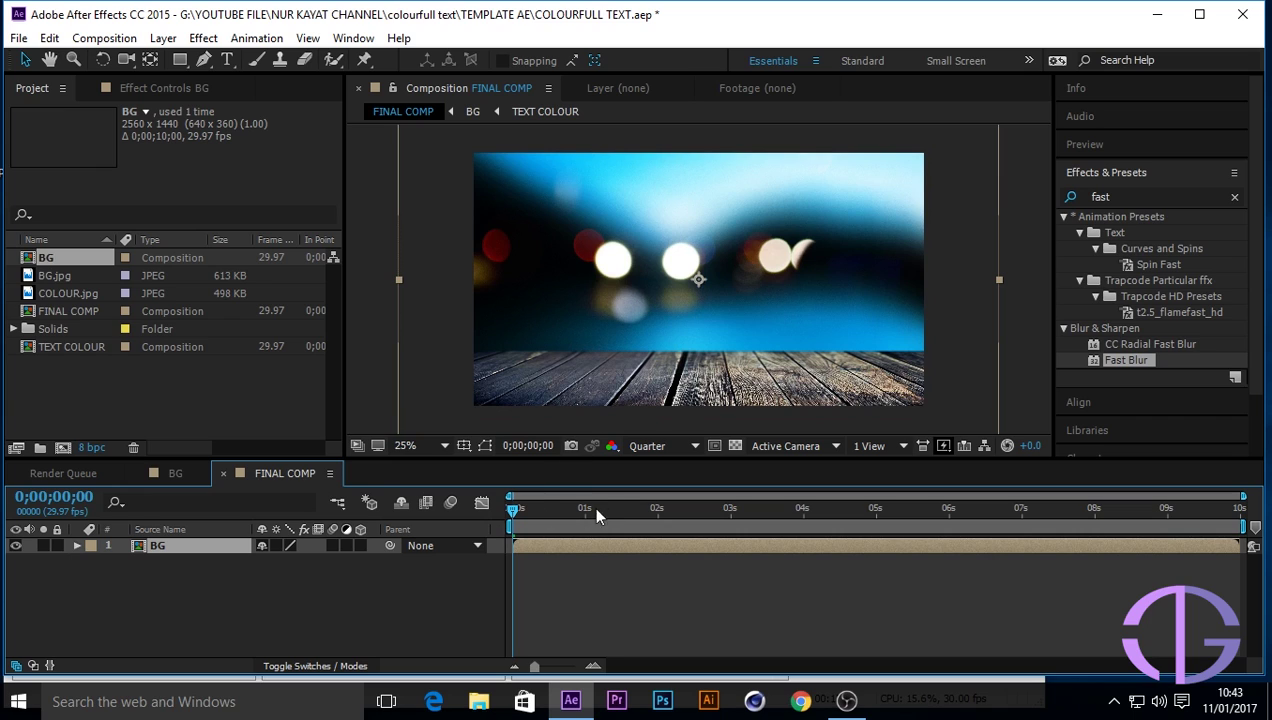
{"action": "key", "text": "space"}
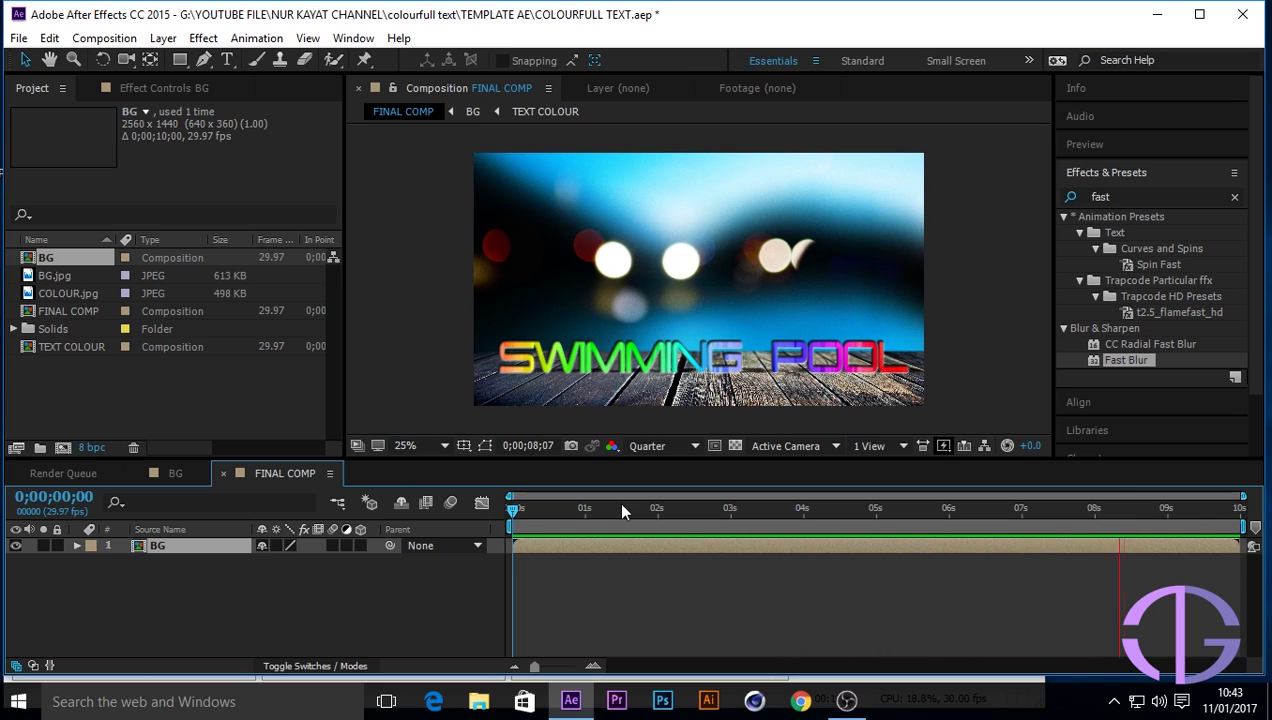
{"action": "key", "text": "space"}
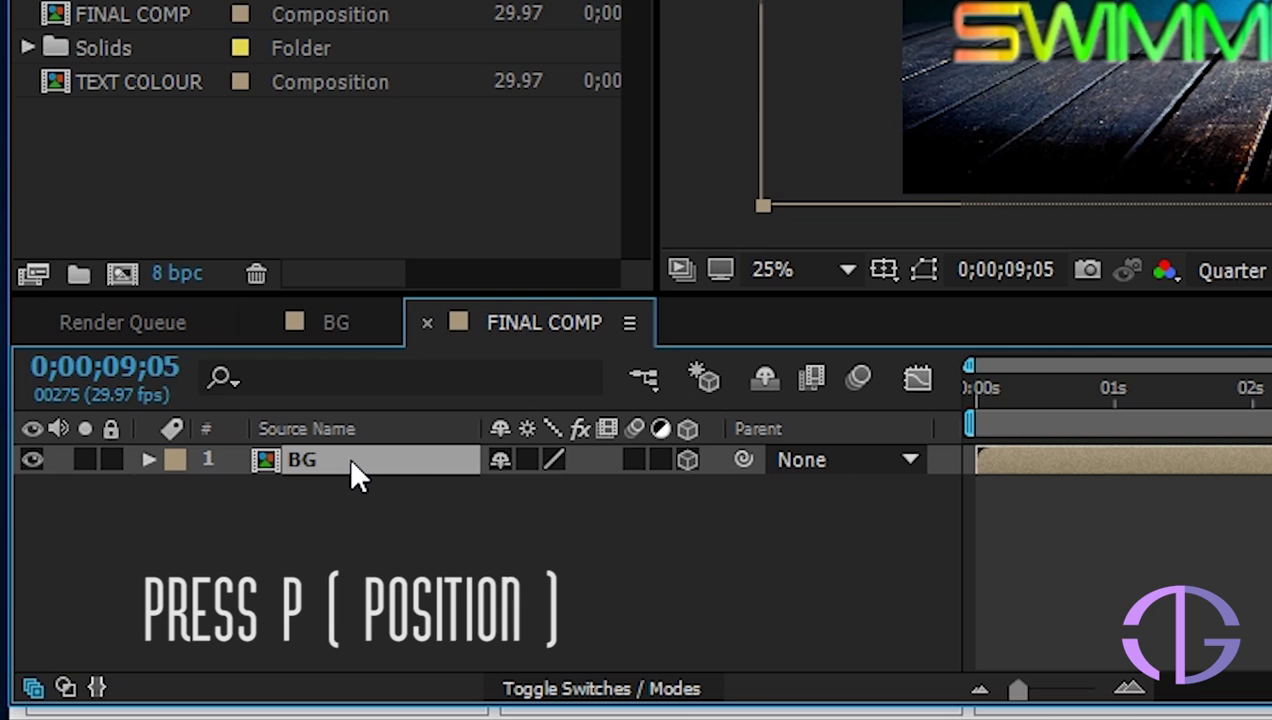
Reveal the BG layer's Position and keyframe it at 692, 384, 0 at time 0;00;00;00
{"action": "key", "text": "p"}
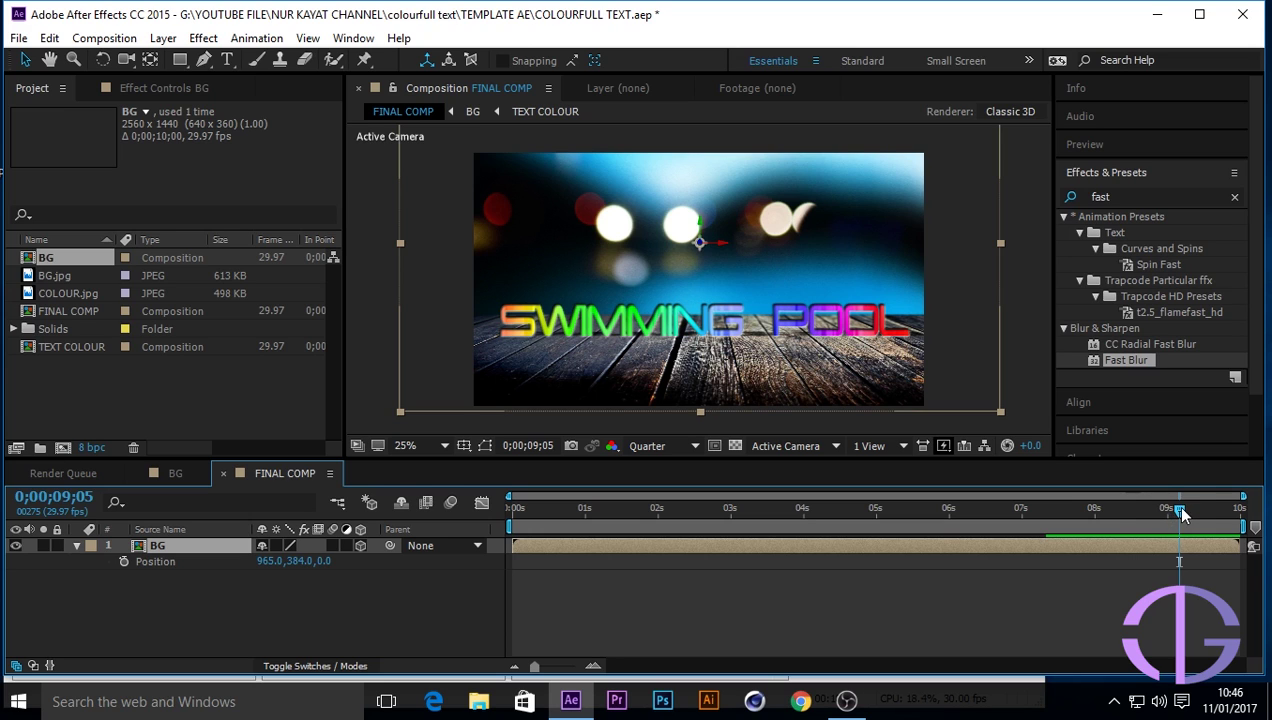
{"action": "left_click_drag", "start_coordinate": [1181, 513], "coordinate": [500, 568]}
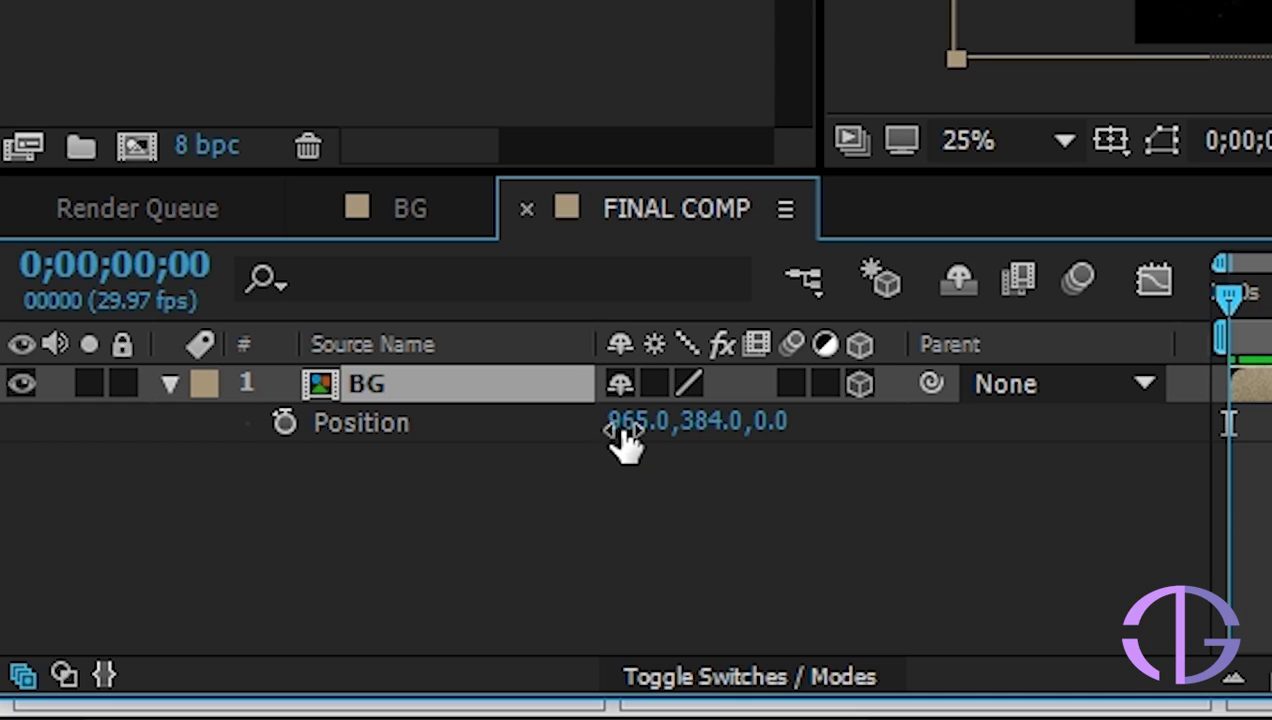
{"action": "left_click_drag", "start_coordinate": [619, 440], "coordinate": [383, 420]}
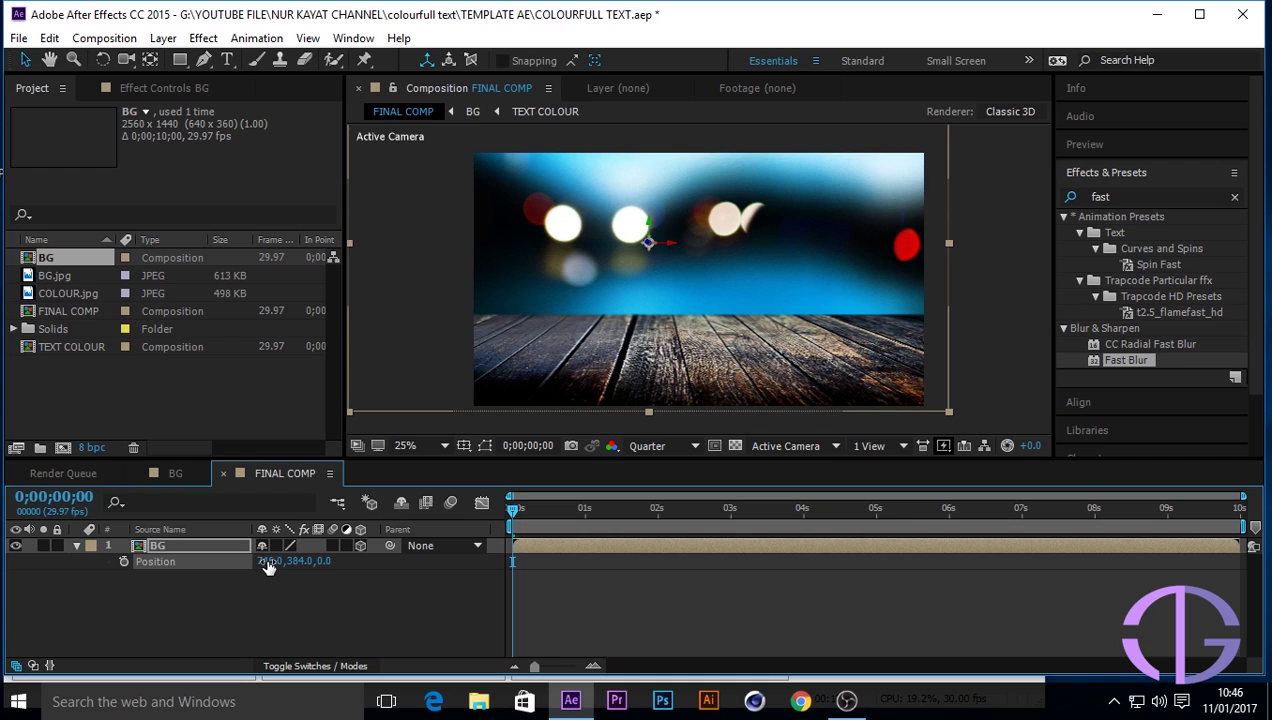
{"action": "left_click_drag", "start_coordinate": [268, 568], "coordinate": [221, 566]}
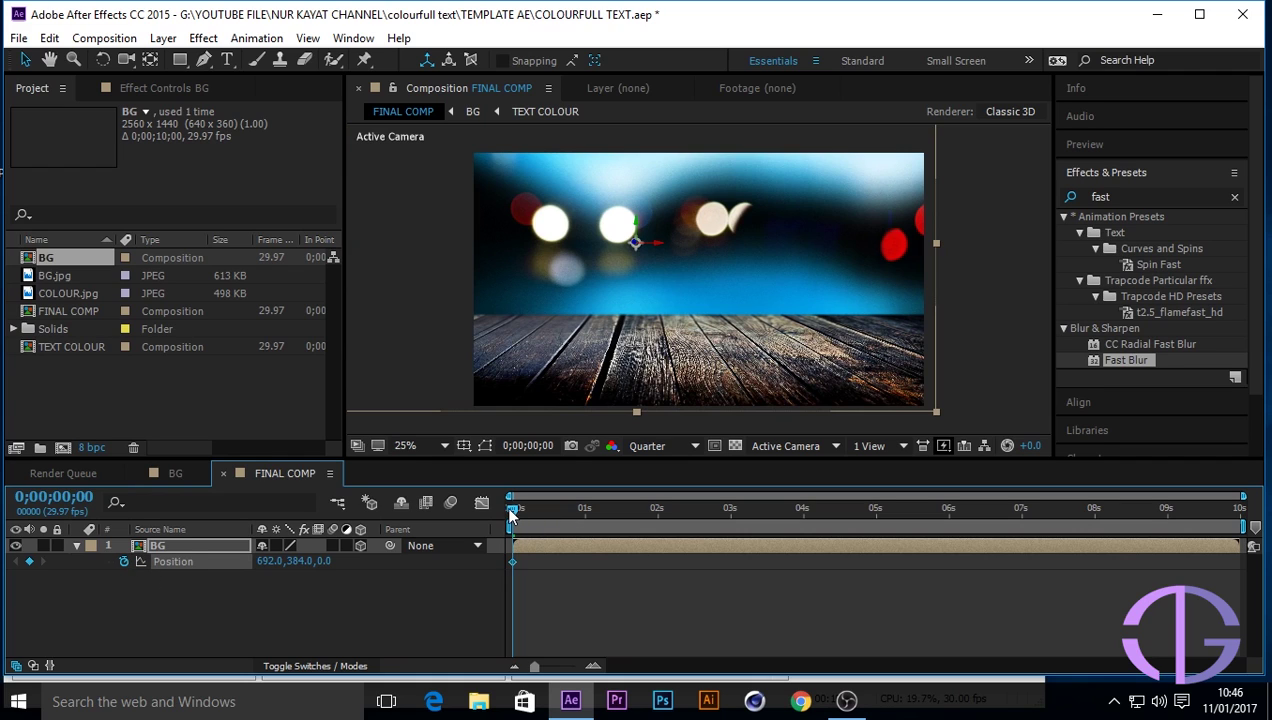
At 0;00;07;00, set the BG layer's Position to 969, 384, 0 to add a second keyframe
{"action": "left_click_drag", "start_coordinate": [510, 512], "coordinate": [1019, 596]}
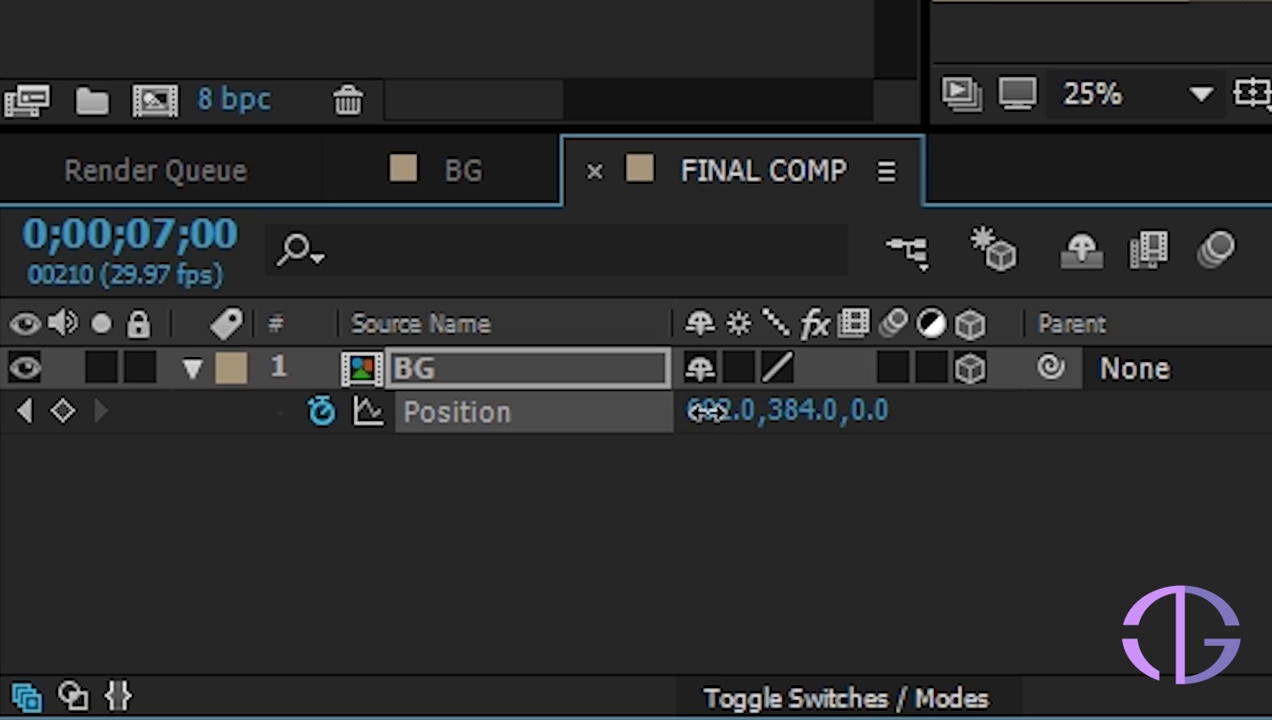
{"action": "left_click_drag", "start_coordinate": [705, 411], "coordinate": [1271, 514]}
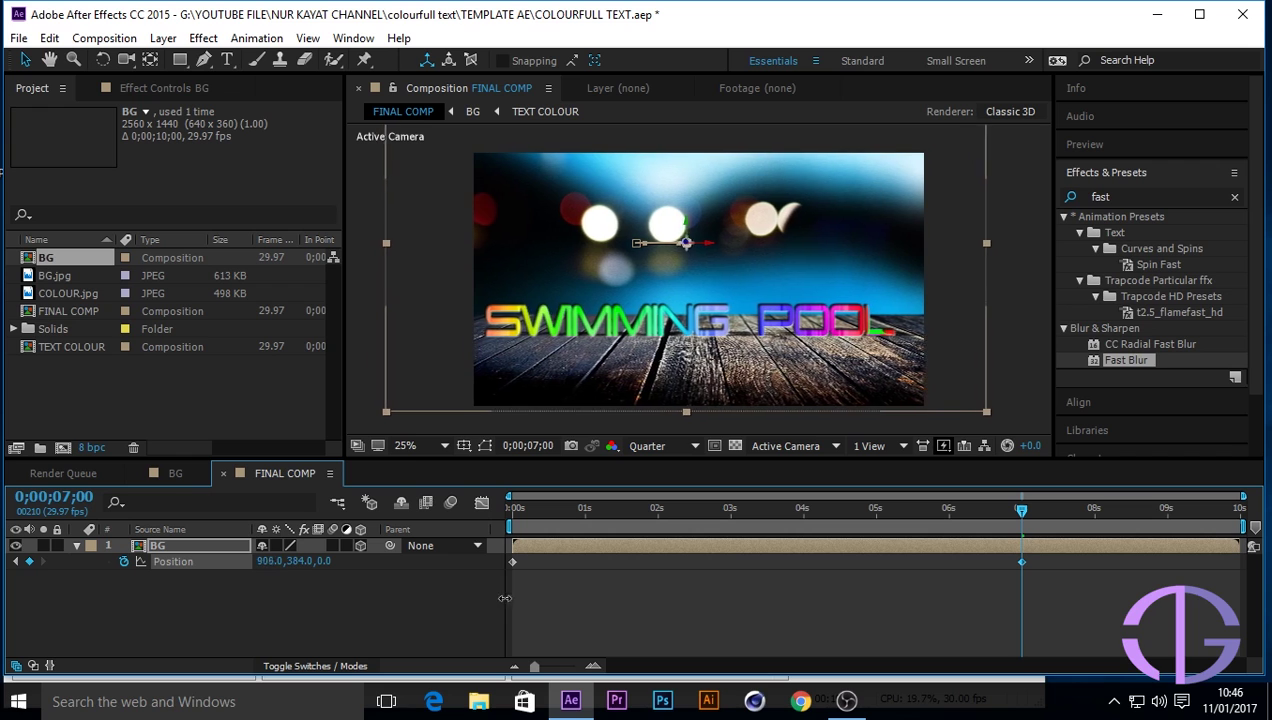
{"action": "left_click_drag", "start_coordinate": [505, 598], "coordinate": [574, 611]}
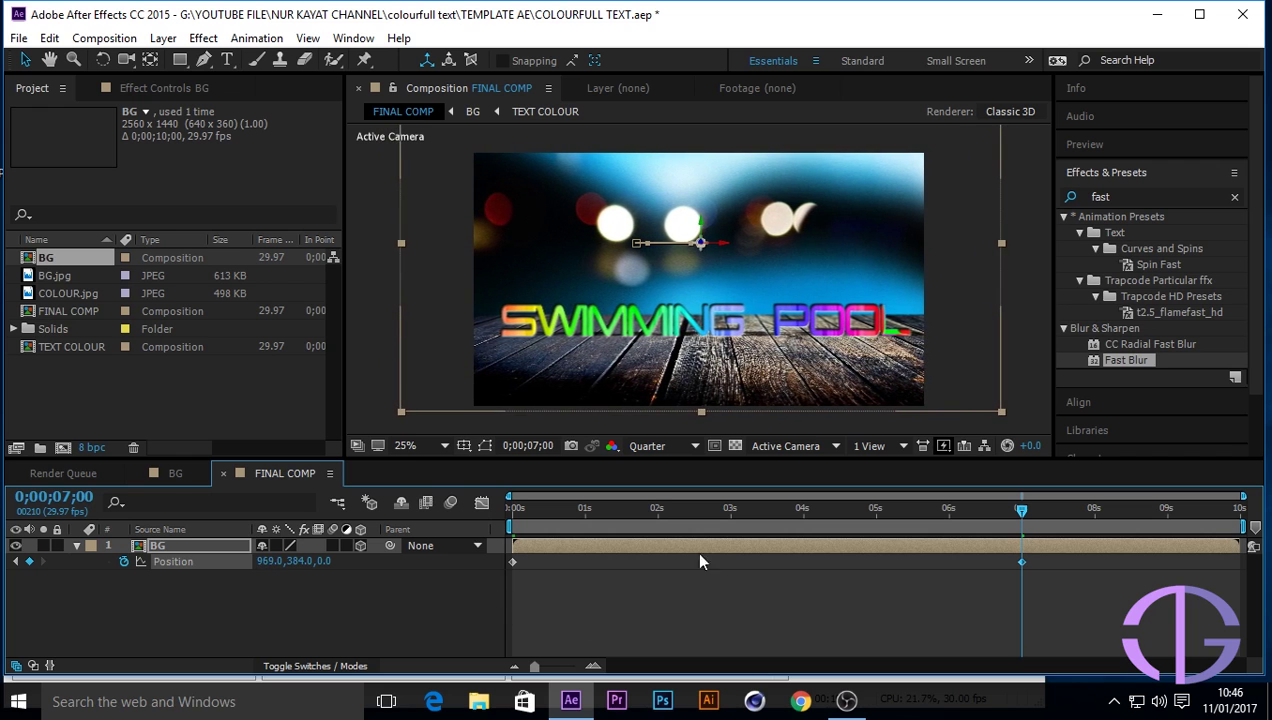
Return to the start of FINAL COMP and play back the BG layer's sideways position animation
{"action": "left_click_drag", "start_coordinate": [1031, 527], "coordinate": [482, 541]}
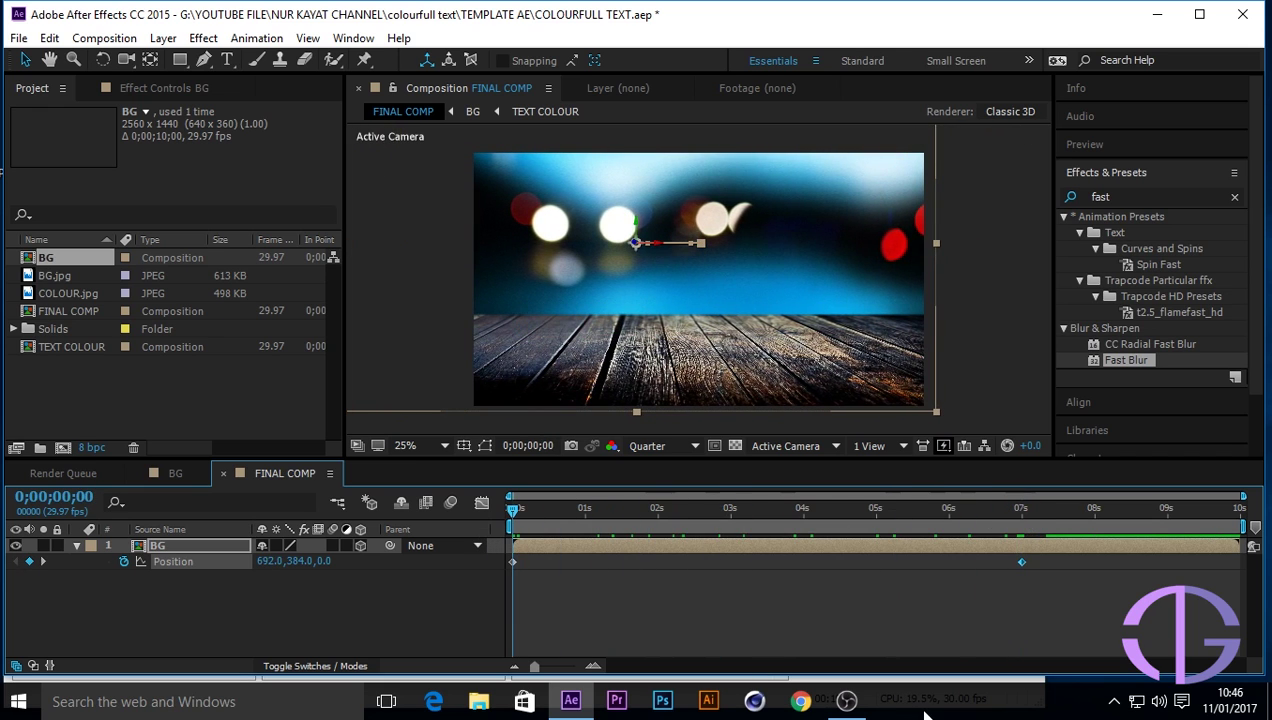
{"action": "key", "text": "space"}
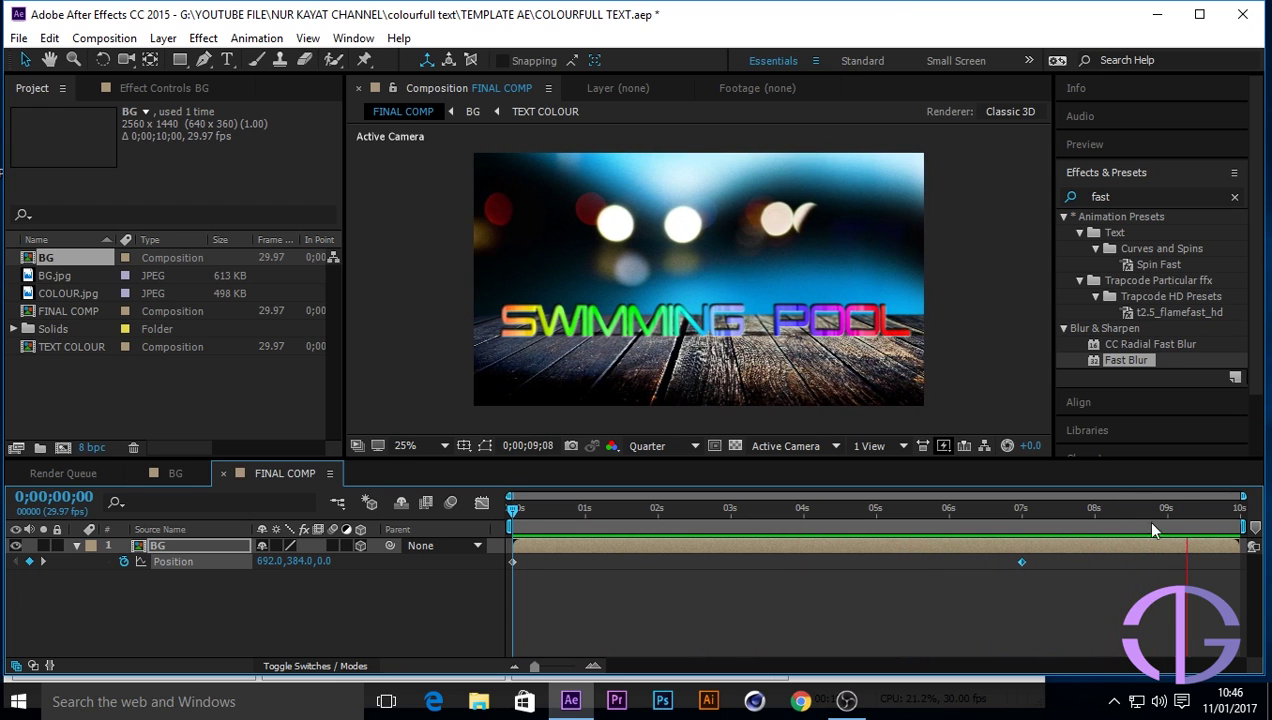
{"action": "left_click_drag", "start_coordinate": [1164, 515], "coordinate": [506, 584]}
{"action": "key", "text": "space"}
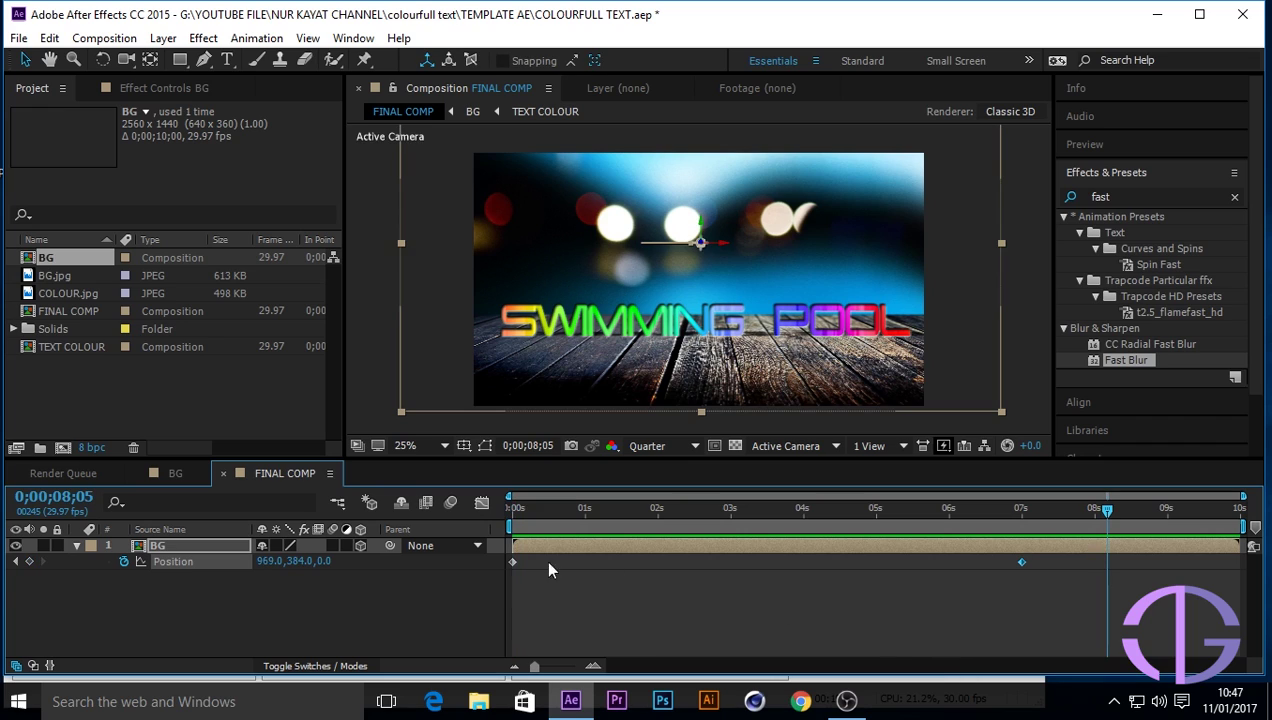
Select both Position keyframes of the BG layer and apply Easy Ease to them
{"action": "left_click_drag", "start_coordinate": [500, 549], "coordinate": [1036, 595]}
{"action": "right_click", "coordinate": [1021, 562]}
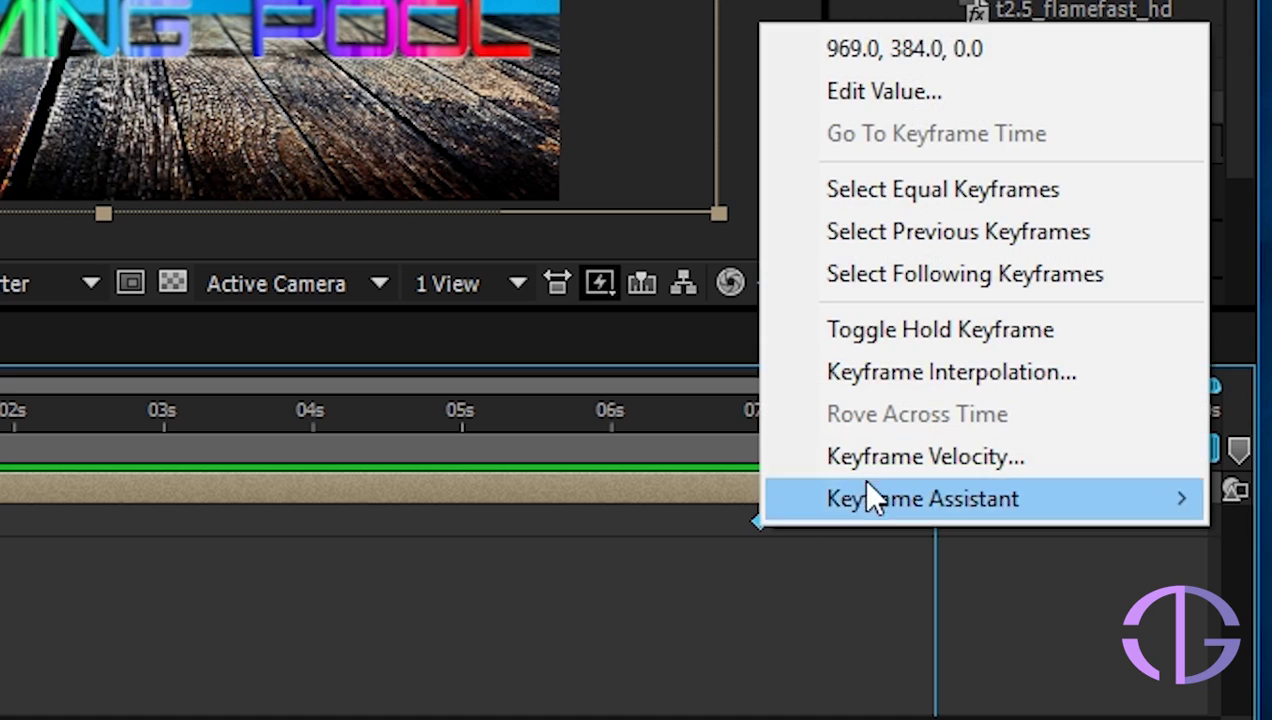
{"action": "mouse_move", "coordinate": [883, 496]}
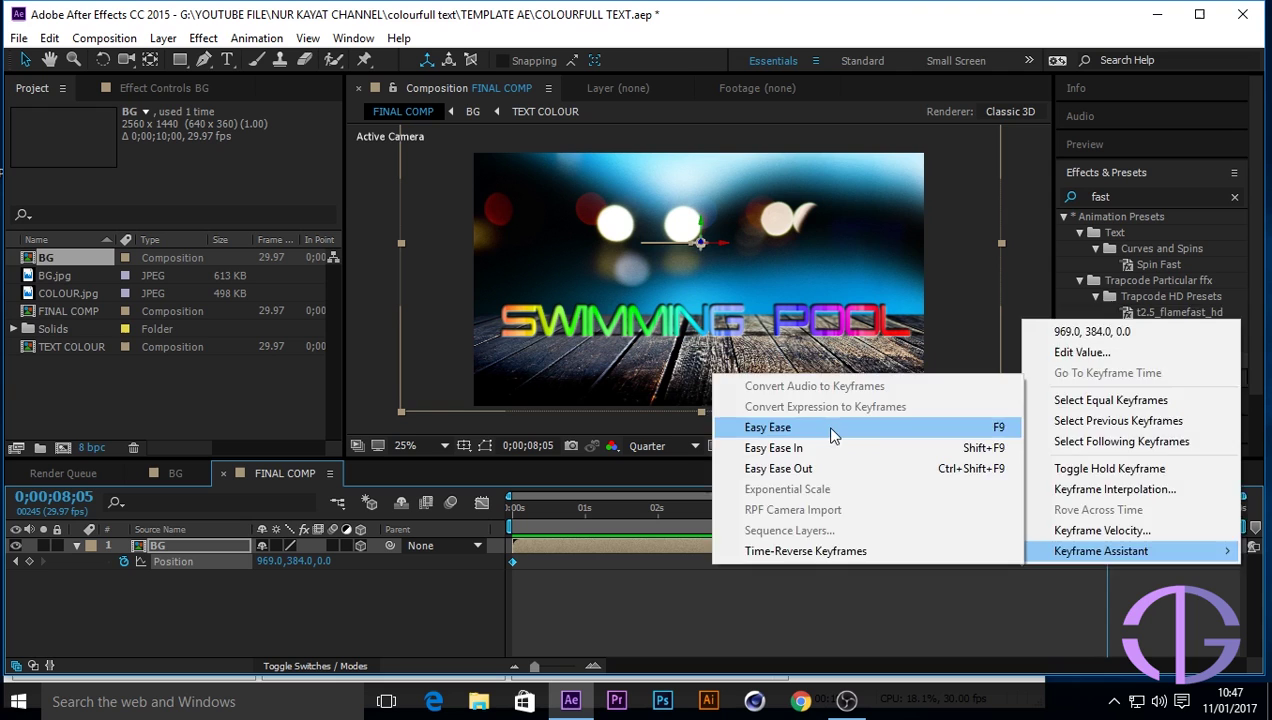
{"action": "left_click", "coordinate": [830, 430]}
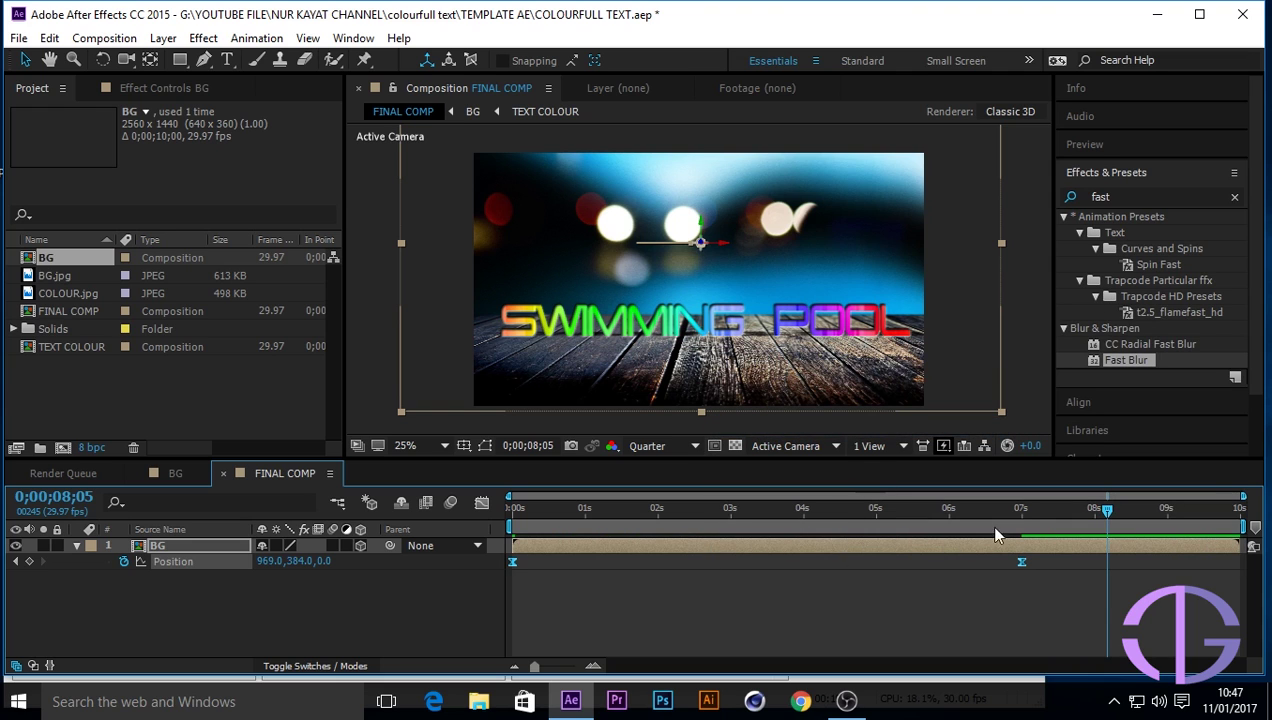
Preview the eased BG layer movement from 0;00;00;00 and return the current time to the start
{"action": "left_click_drag", "start_coordinate": [1096, 502], "coordinate": [502, 590]}
{"action": "key", "text": "space"}
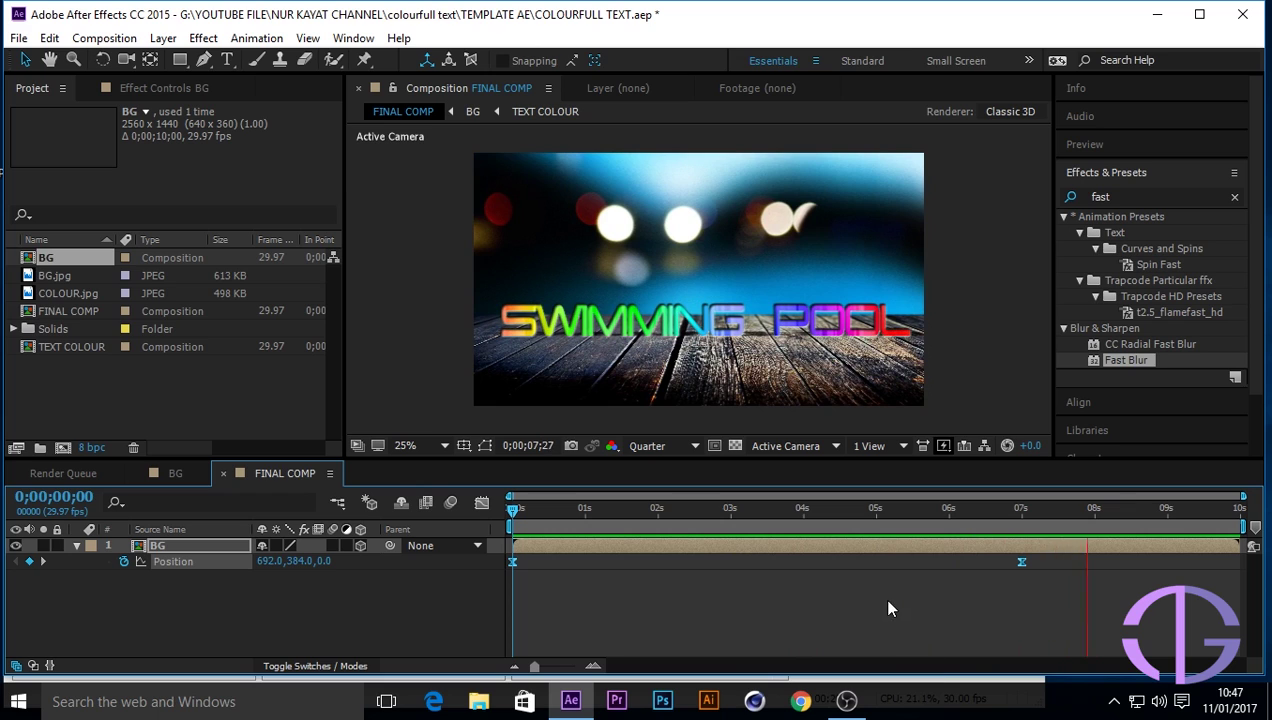
{"action": "left_click", "coordinate": [1129, 513]}
{"action": "left_click_drag", "start_coordinate": [1133, 516], "coordinate": [492, 622]}
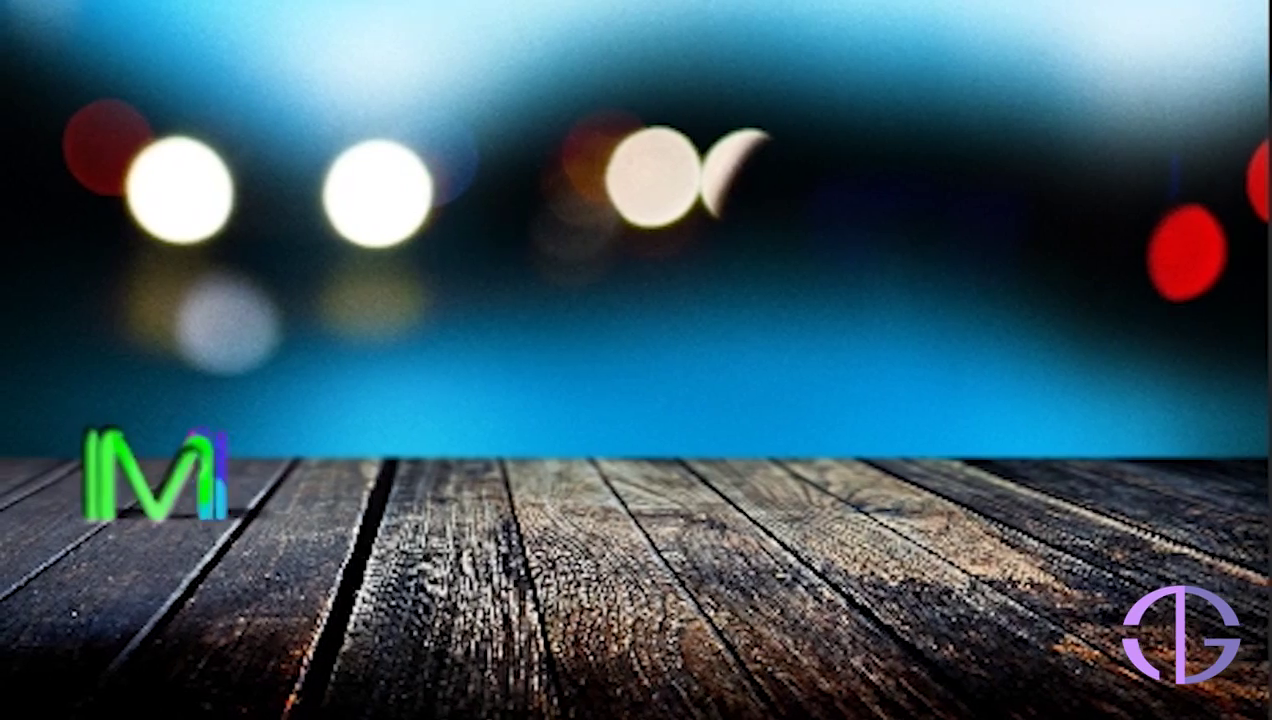